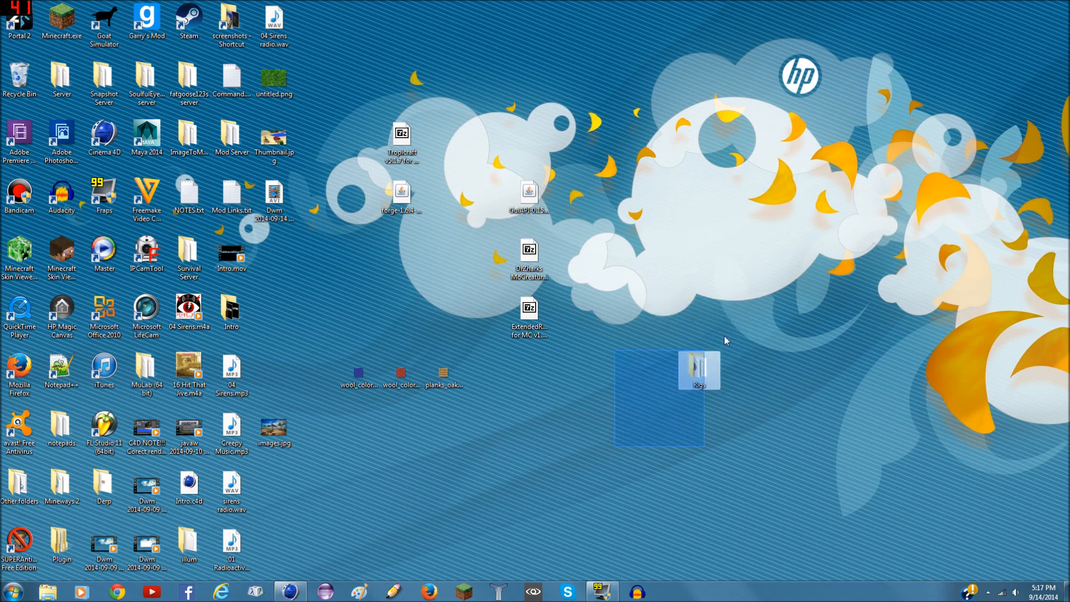
Open the Rigs folder on the desktop and locate the furniture.lib4d library file, then close the folder
{"action": "double_click", "coordinate": [711, 384]}
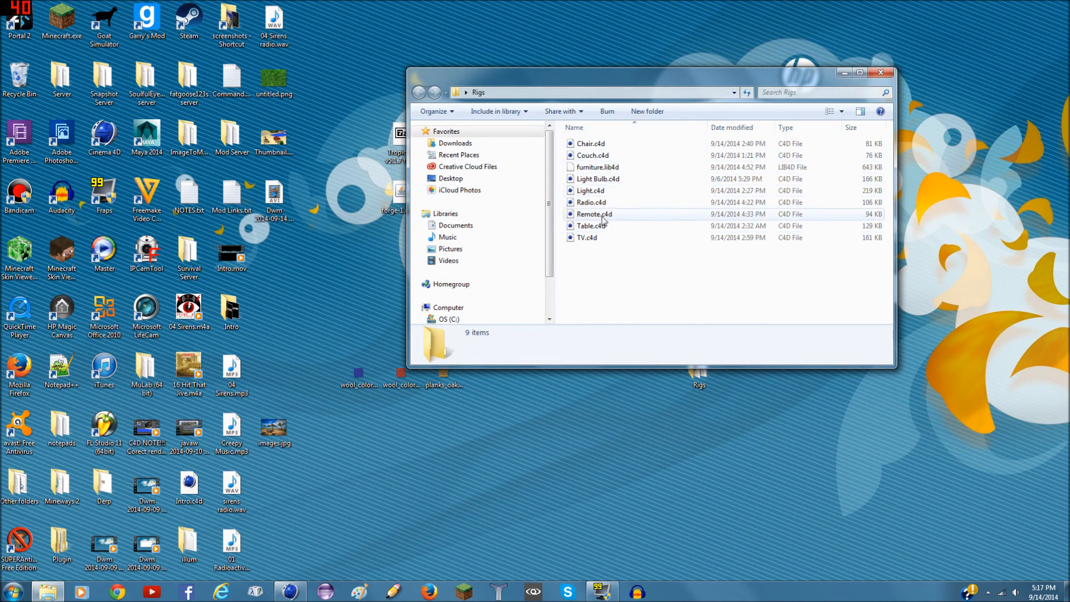
{"action": "left_click", "coordinate": [578, 169]}
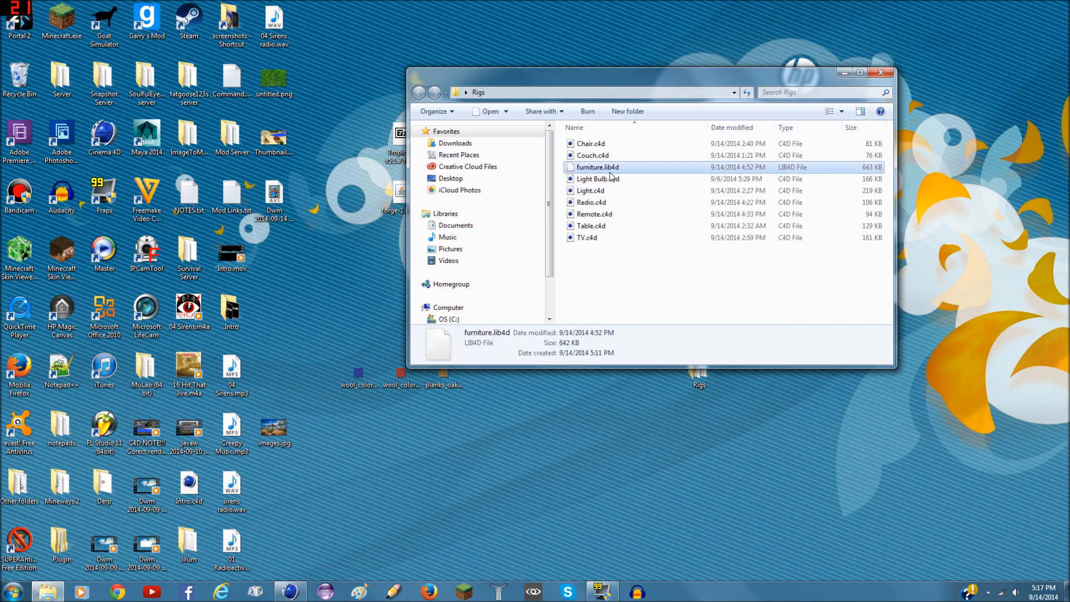
{"action": "left_click", "coordinate": [881, 73]}
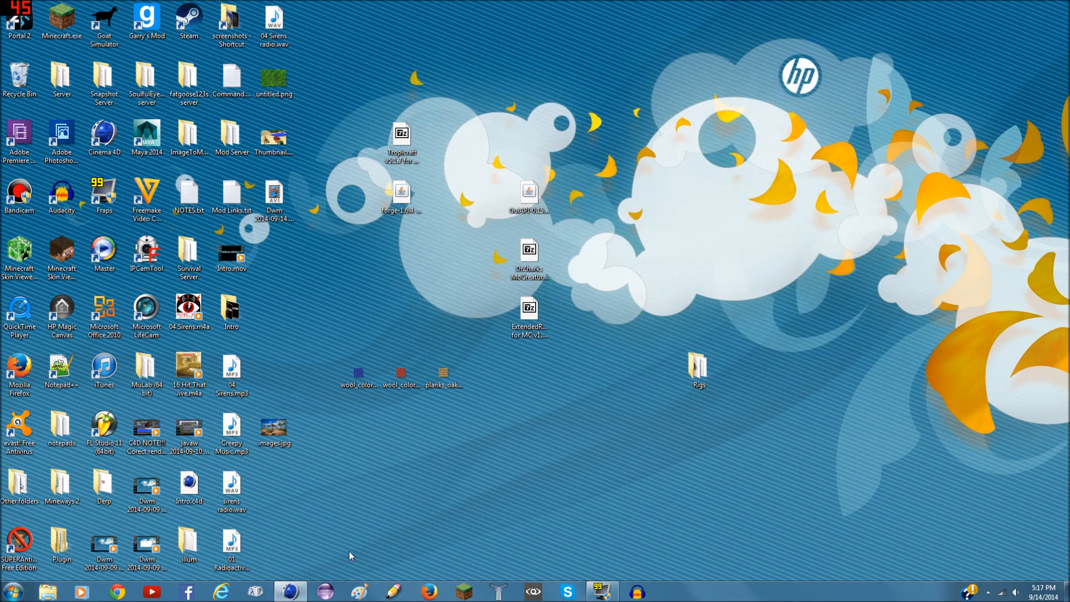
Switch to Cinema 4D, close the rendered picture, and examine the furniture placed in the Minecraft desert scene from several angles
{"action": "left_click", "coordinate": [293, 590]}
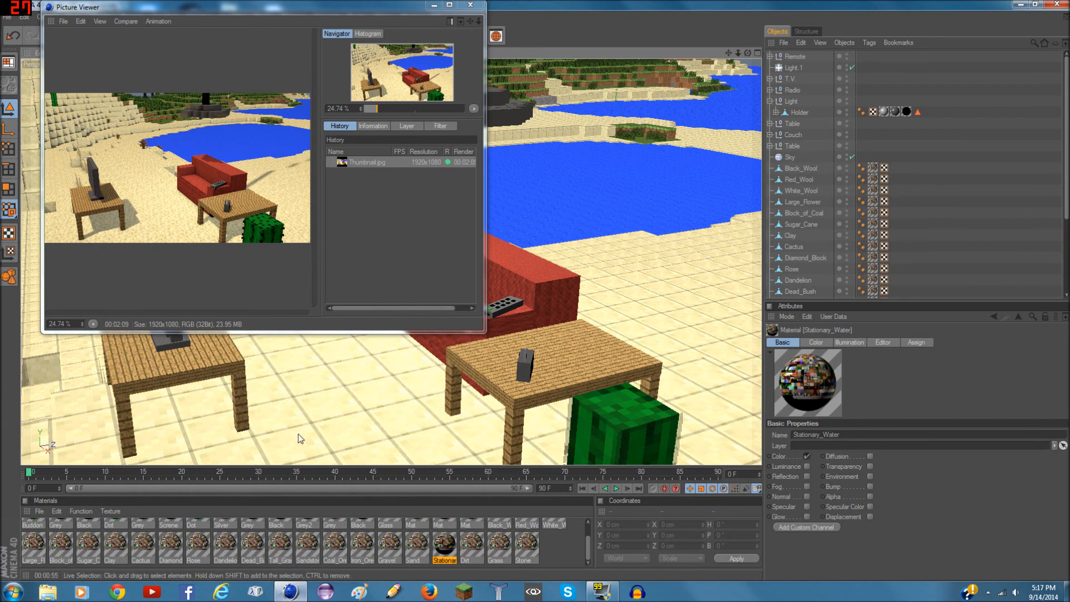
{"action": "left_click", "coordinate": [470, 5]}
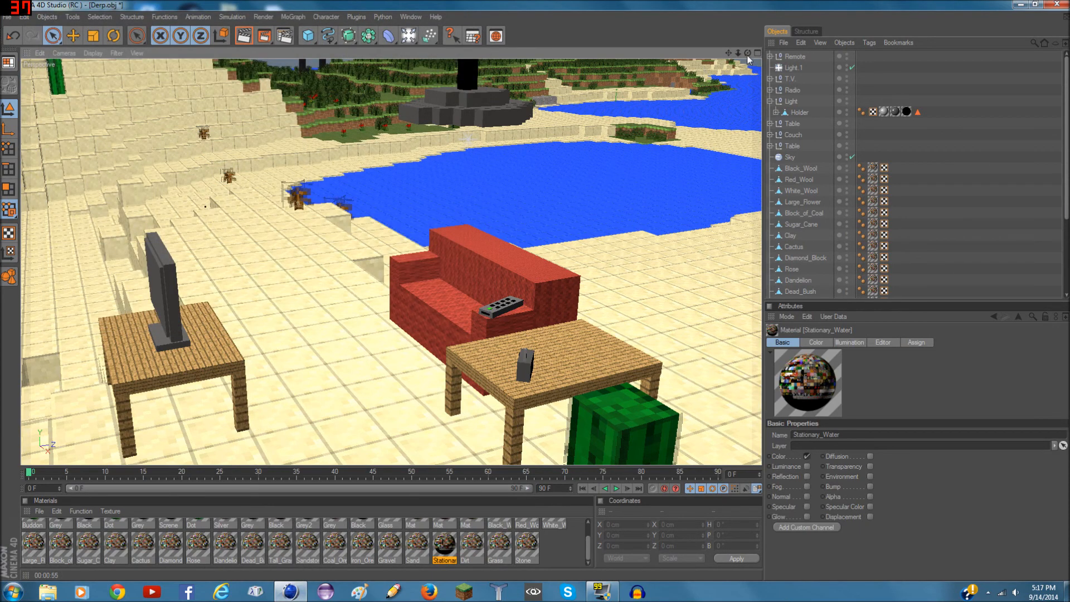
{"action": "mouse_move", "coordinate": [747, 53]}
{"action": "left_mouse_down"}
{"action": "mouse_move", "coordinate": [703, 58]}
{"action": "mouse_move", "coordinate": [748, 54]}
{"action": "left_mouse_up"}
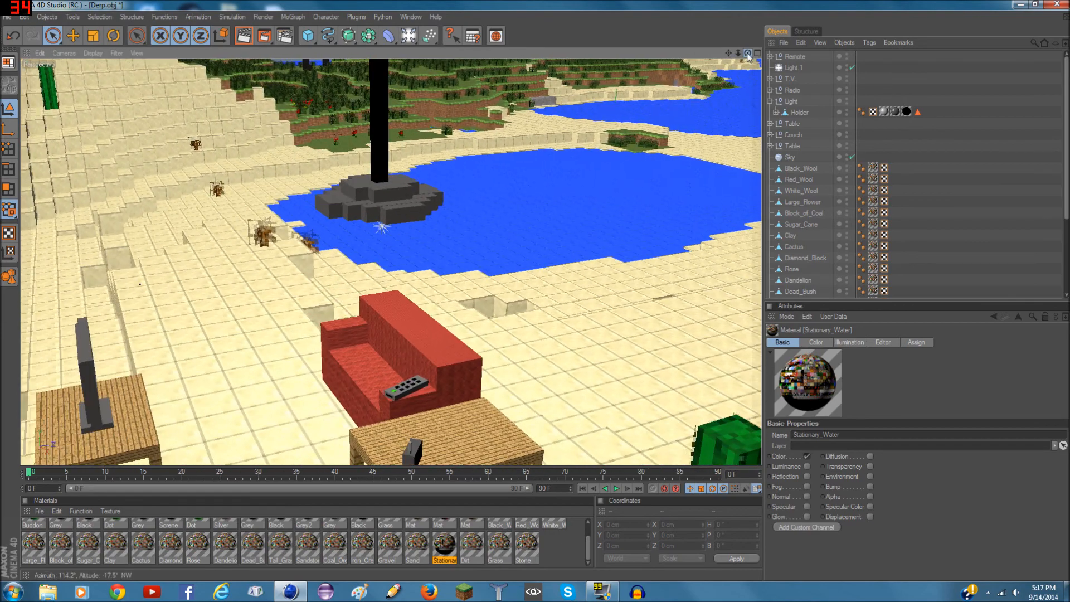
{"action": "left_click", "coordinate": [793, 57]}
{"action": "left_click_drag", "start_coordinate": [748, 54], "coordinate": [463, 68]}
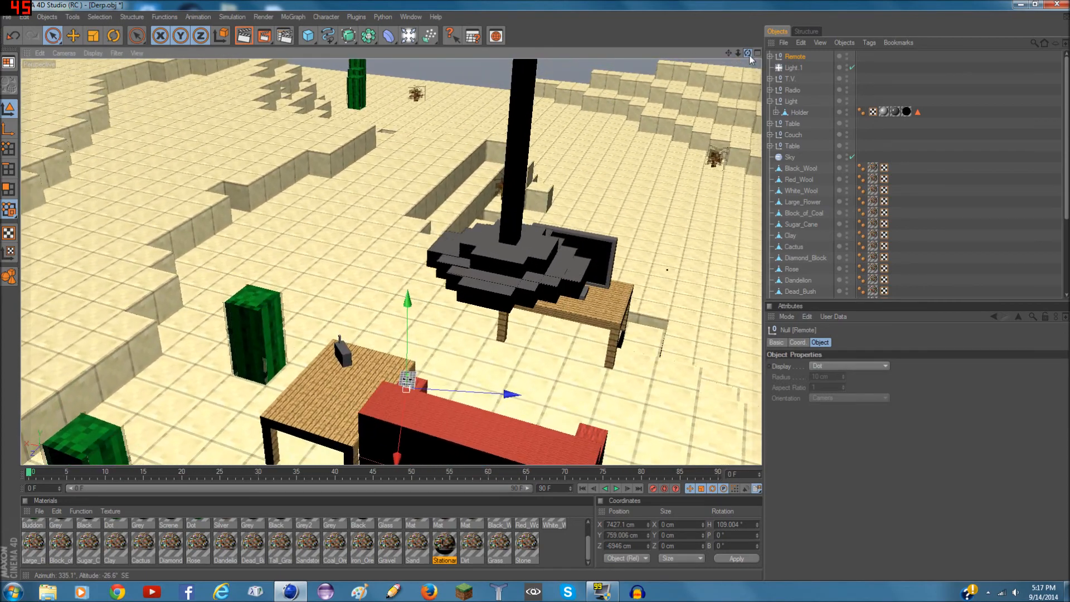
{"action": "left_click_drag", "start_coordinate": [730, 61], "coordinate": [614, 64]}
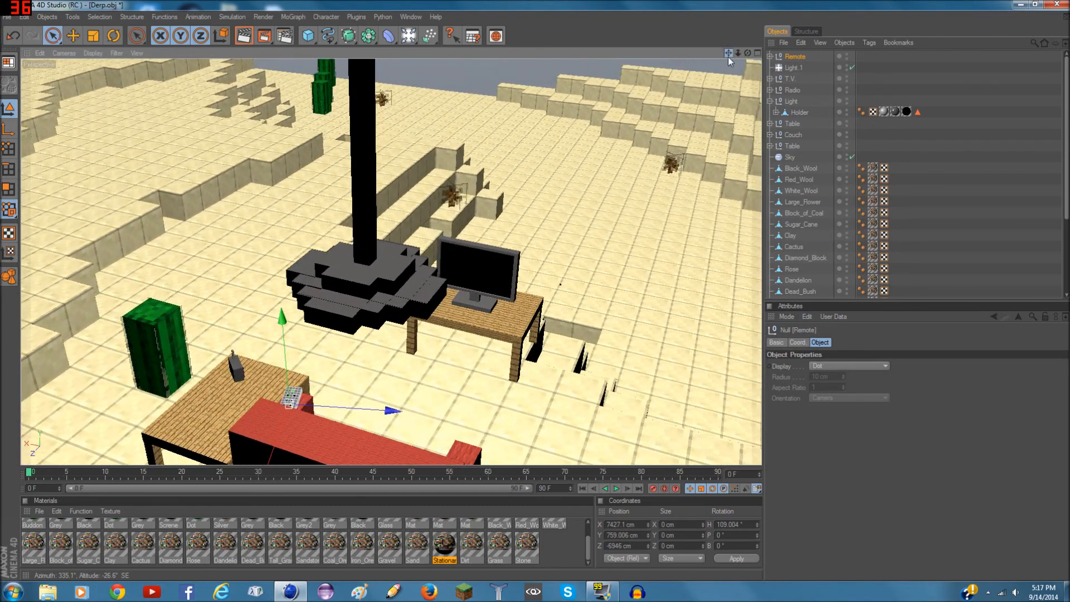
{"action": "left_click", "coordinate": [562, 289]}
{"action": "left_click_drag", "start_coordinate": [728, 53], "coordinate": [672, 328]}
{"action": "scroll", "coordinate": [551, 142], "scroll_direction": "down", "scroll_amount": 8}
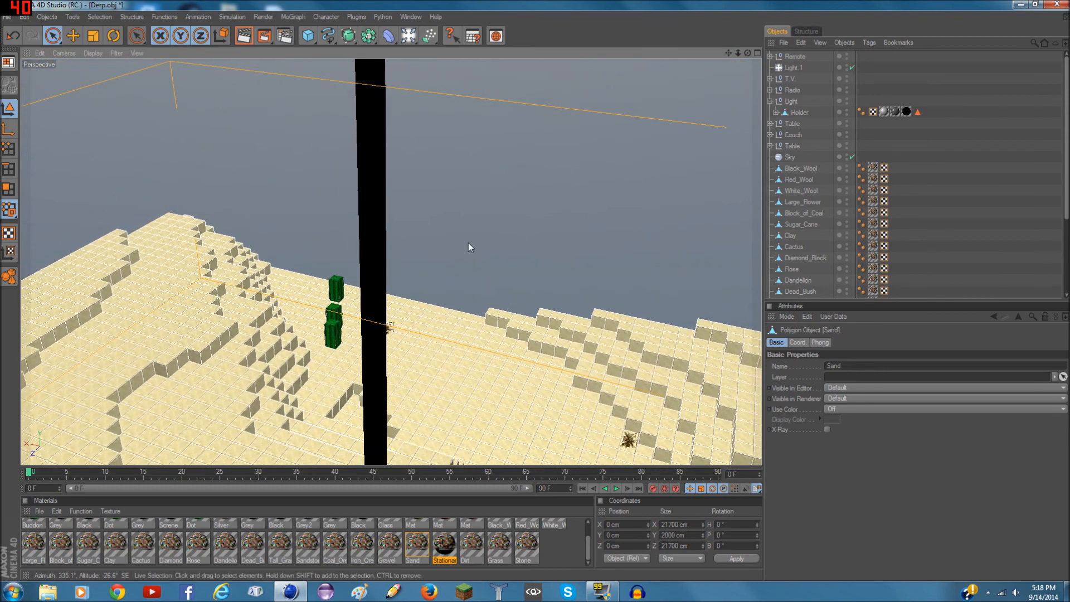
{"action": "scroll", "coordinate": [454, 254], "scroll_direction": "down", "scroll_amount": 8}
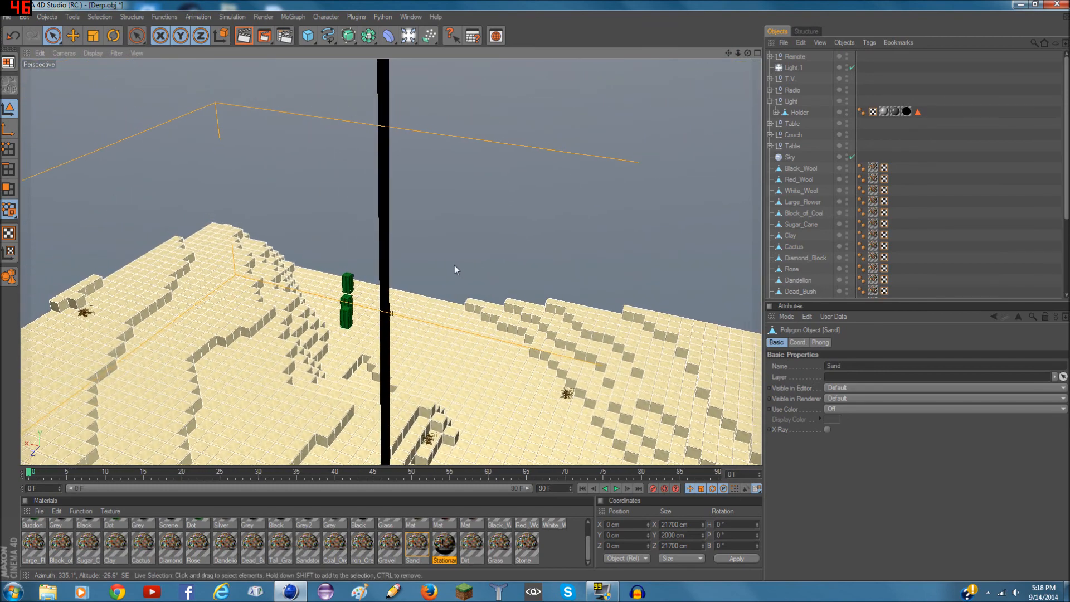
{"action": "scroll", "coordinate": [452, 272], "scroll_direction": "down", "scroll_amount": 2}
{"action": "left_click_drag", "start_coordinate": [729, 54], "coordinate": [737, 1]}
{"action": "scroll", "coordinate": [495, 311], "scroll_direction": "up", "scroll_amount": 1}
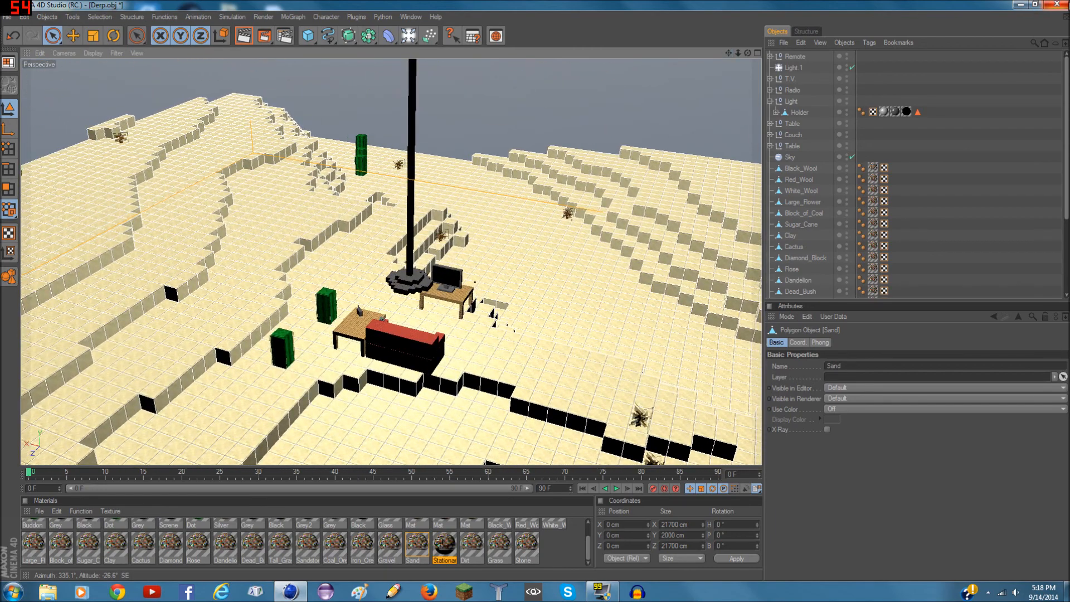
Quit Cinema 4D without saving the changes to Derp.obj and select furniture.lib4d in the Rigs folder
{"action": "left_click", "coordinate": [1057, 4]}
{"action": "left_click", "coordinate": [557, 337]}
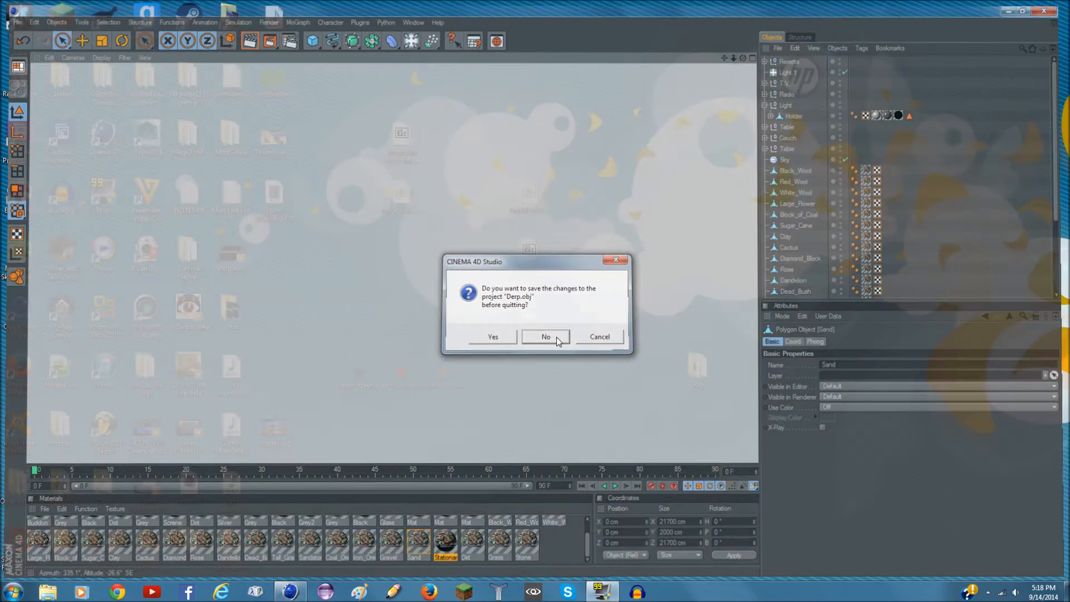
{"action": "double_click", "coordinate": [698, 367]}
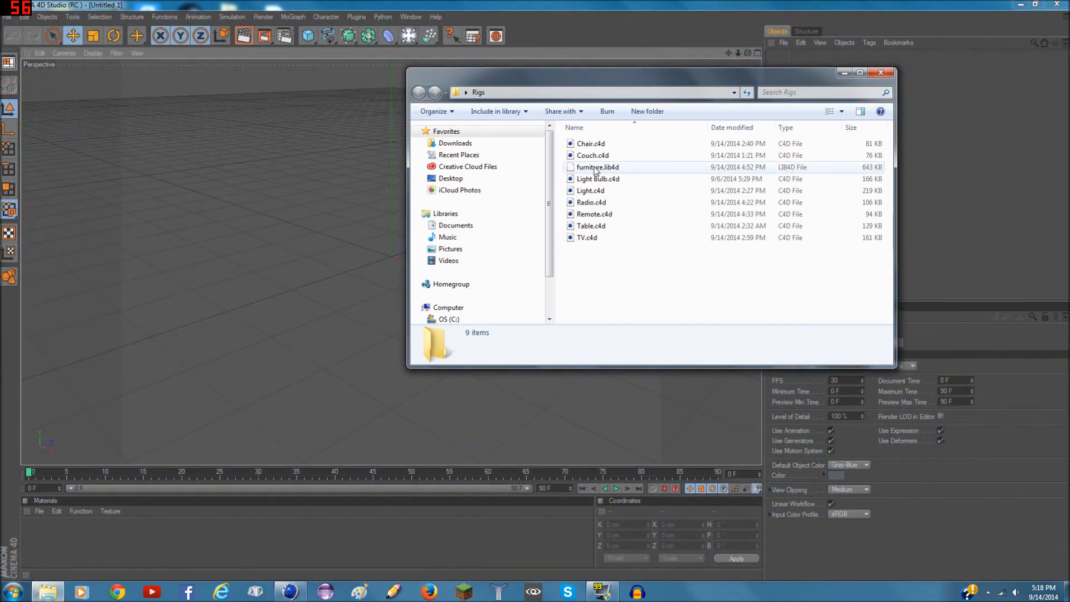
{"action": "left_click", "coordinate": [595, 168]}
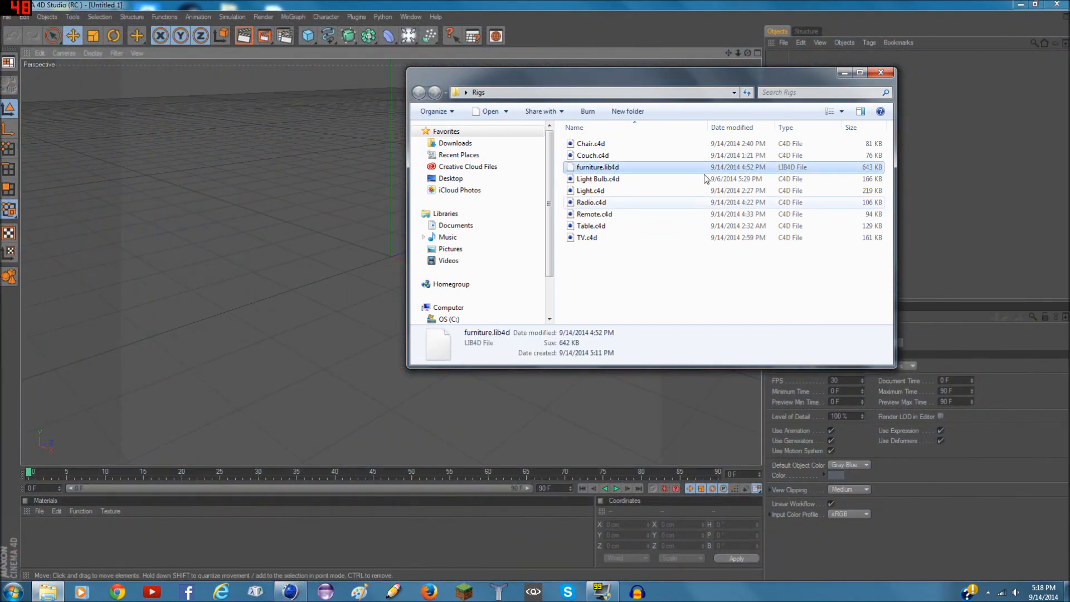
{"action": "left_click", "coordinate": [844, 75]}
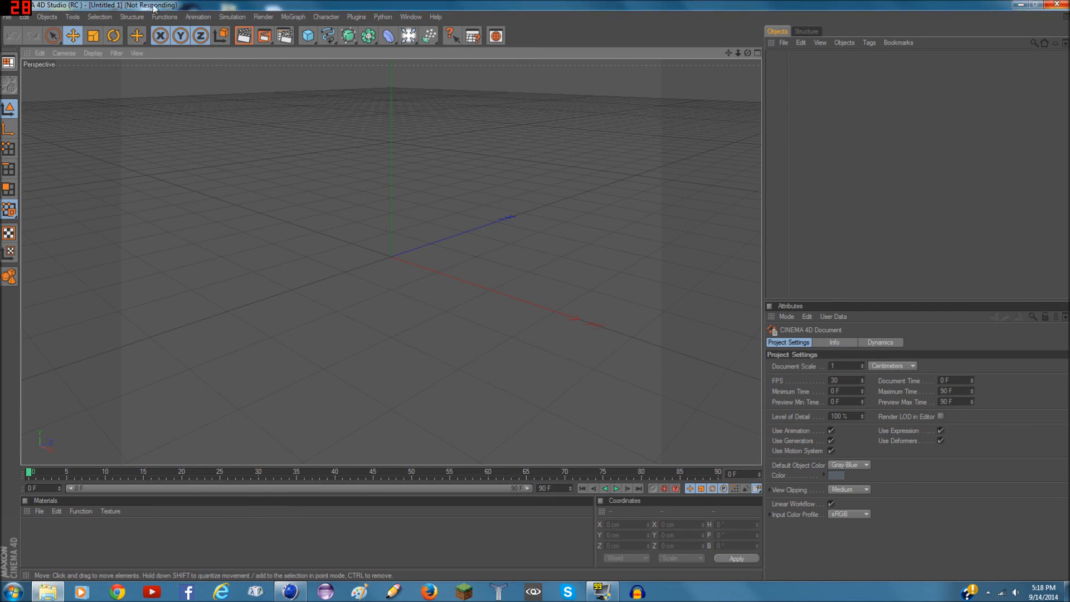
Load the Chair model from the Furniture.1 preset library into the empty Cinema 4D scene
{"action": "left_click_drag", "start_coordinate": [249, 39], "coordinate": [173, 16]}
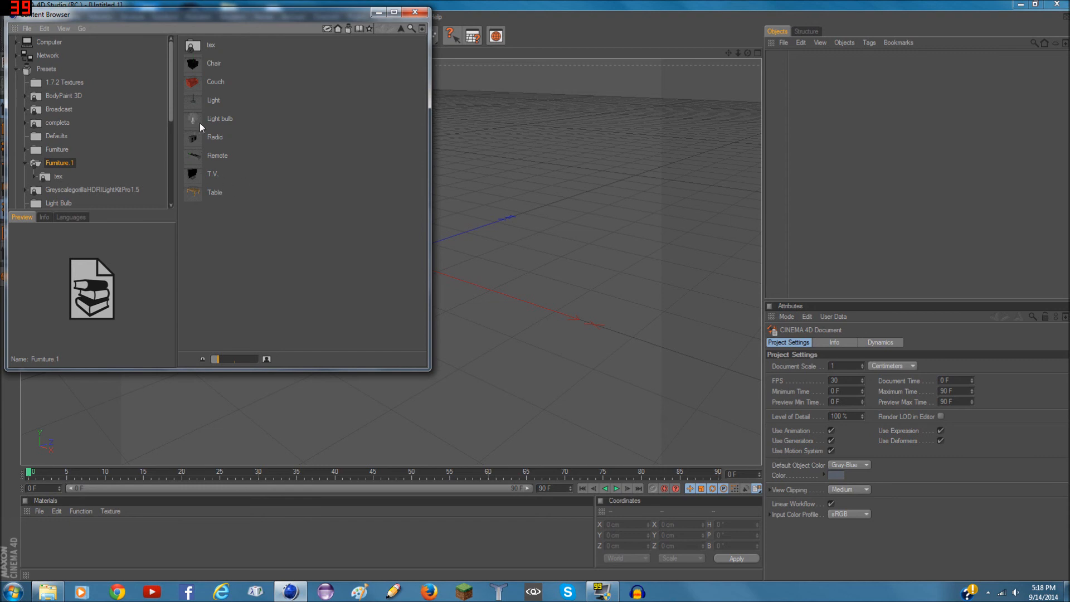
{"action": "left_click", "coordinate": [215, 63]}
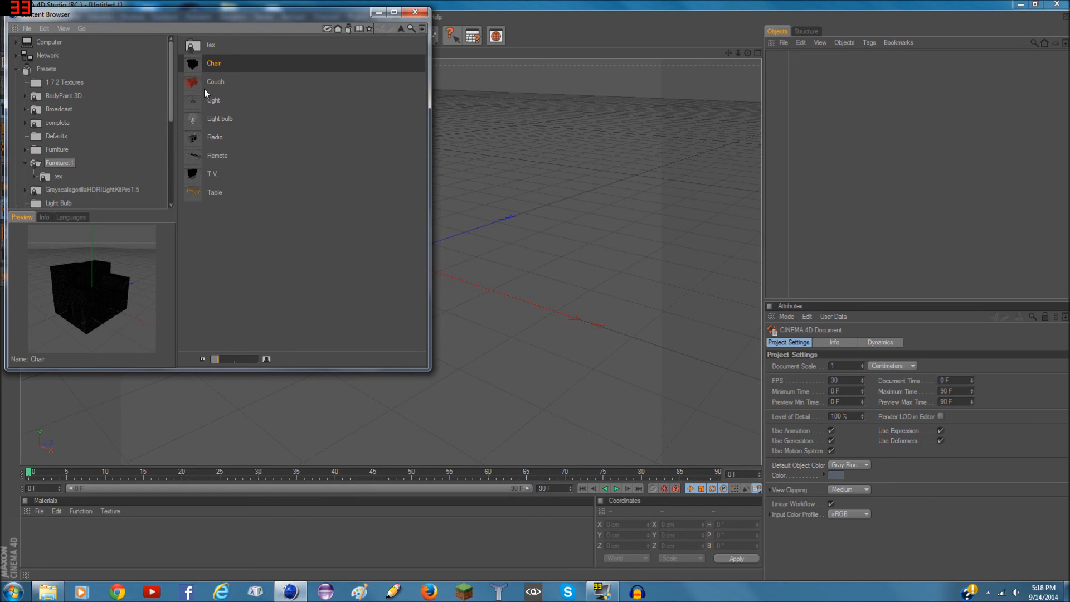
{"action": "double_click", "coordinate": [212, 63]}
{"action": "left_click", "coordinate": [378, 12]}
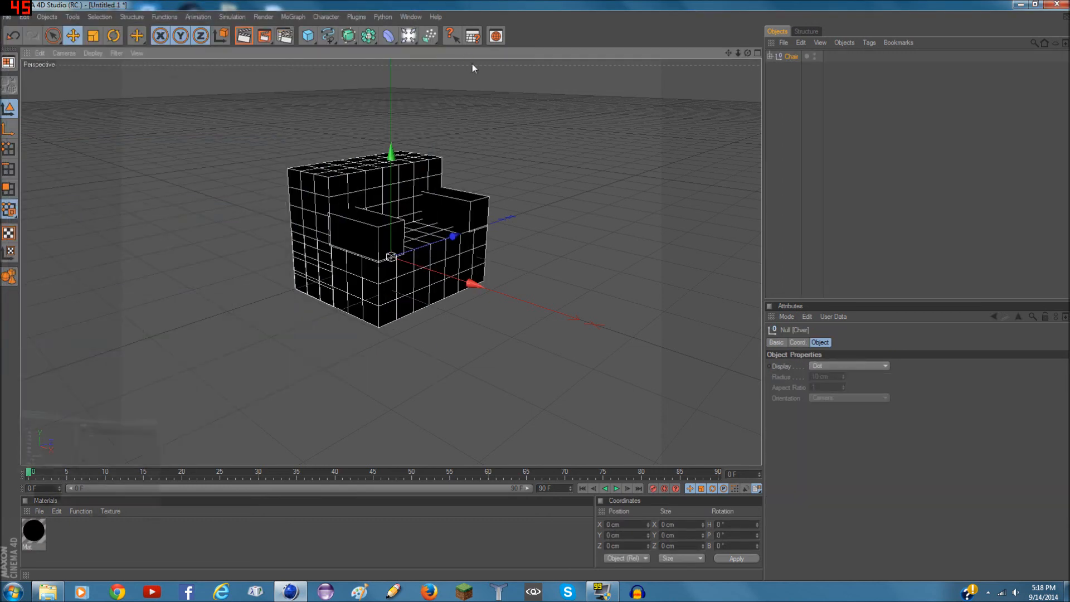
Try to render the chair in the active view, seen from its front
{"action": "left_click_drag", "start_coordinate": [747, 53], "coordinate": [665, 56]}
{"action": "left_click", "coordinate": [243, 37]}
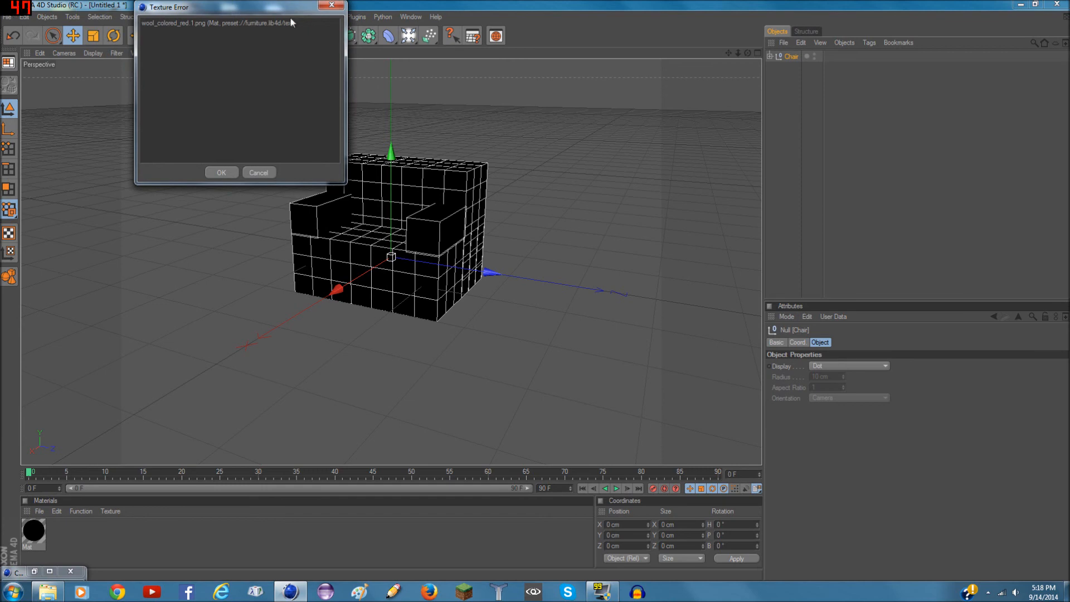
{"action": "left_click", "coordinate": [332, 5]}
Load wool_colored_red.png from the Desktop as the chair material's color texture, without copying it to the document location
{"action": "scroll", "coordinate": [283, 360], "scroll_direction": "up", "scroll_amount": 8}
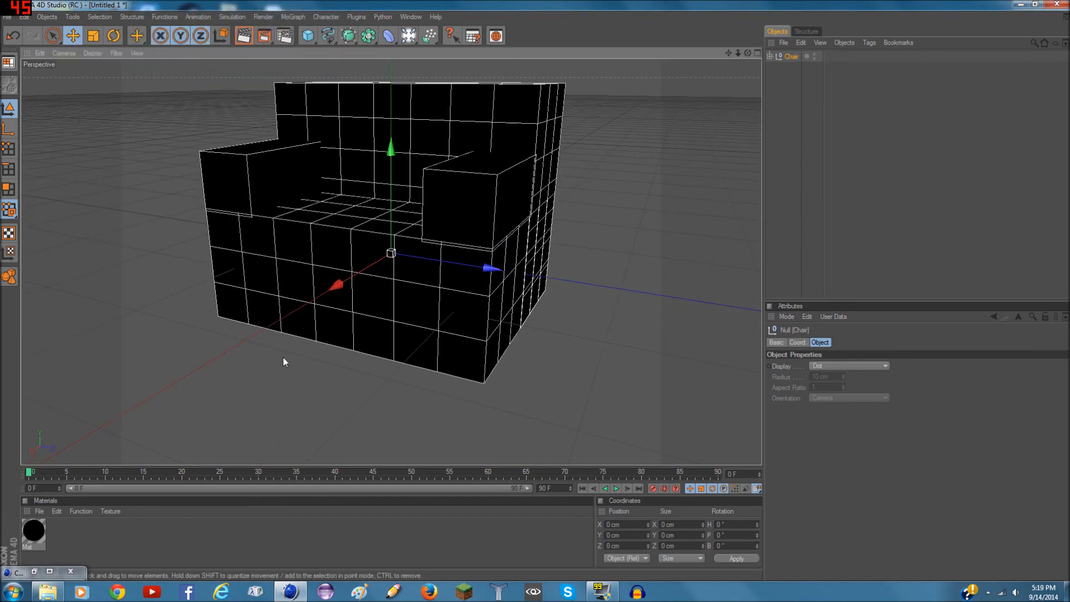
{"action": "left_click_drag", "start_coordinate": [728, 54], "coordinate": [795, 66]}
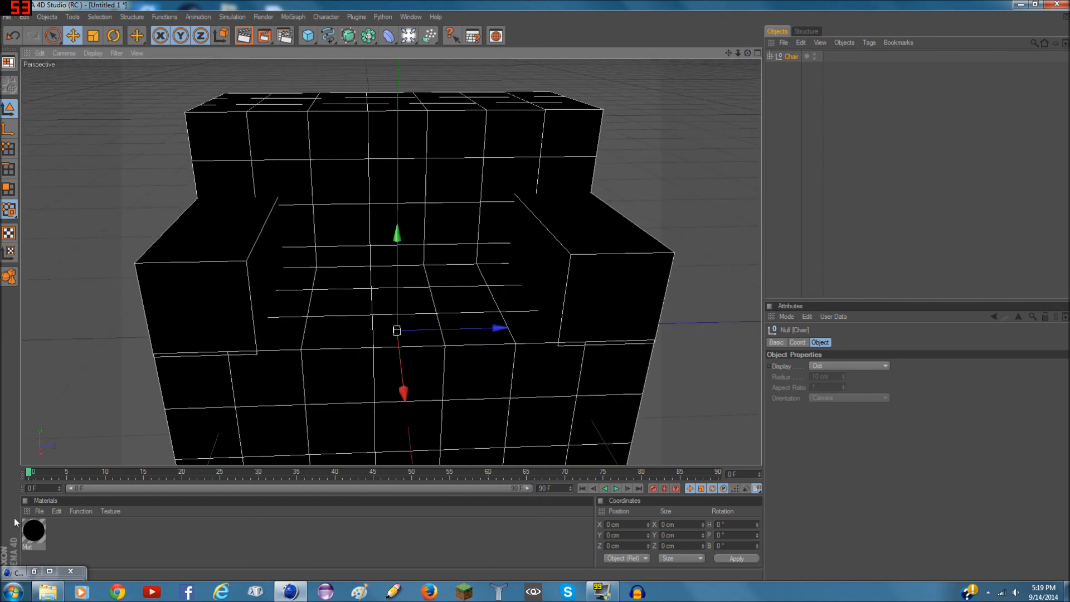
{"action": "left_click", "coordinate": [36, 534]}
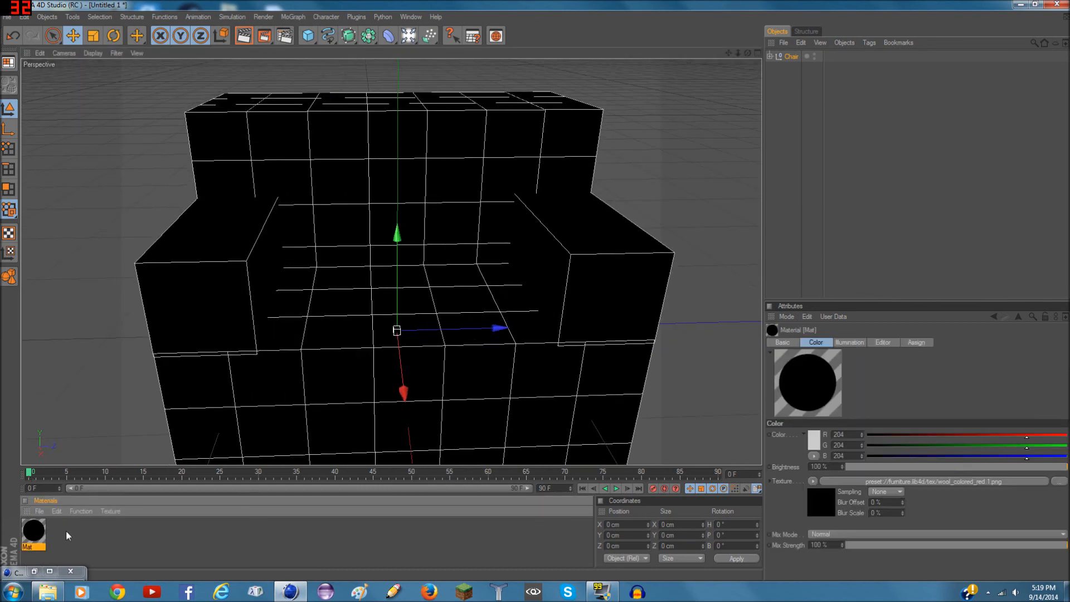
{"action": "double_click", "coordinate": [34, 533]}
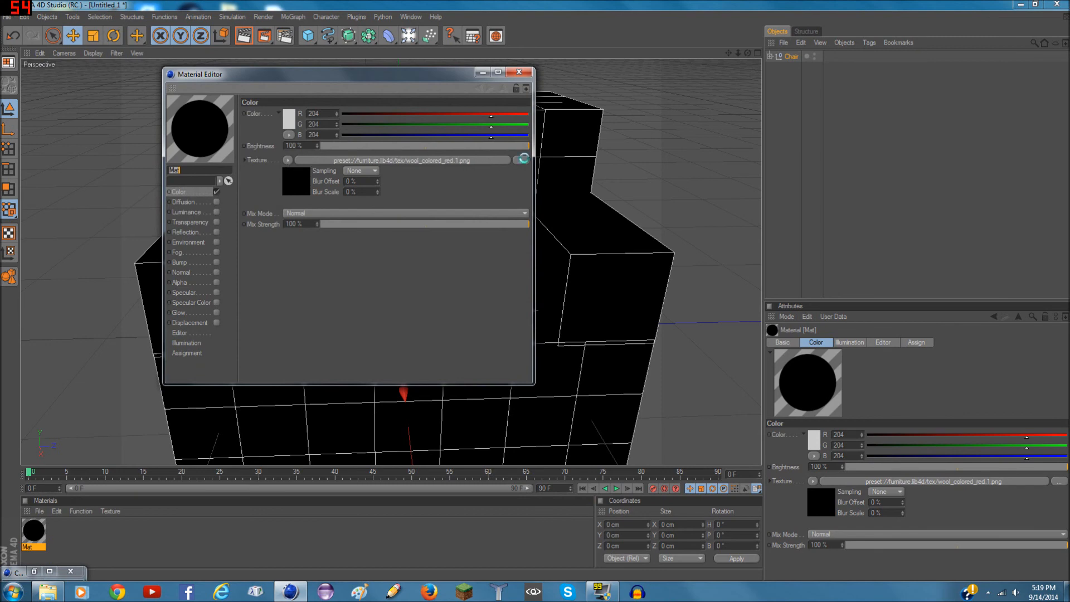
{"action": "left_click", "coordinate": [524, 159]}
{"action": "left_click_drag", "start_coordinate": [691, 167], "coordinate": [695, 327]}
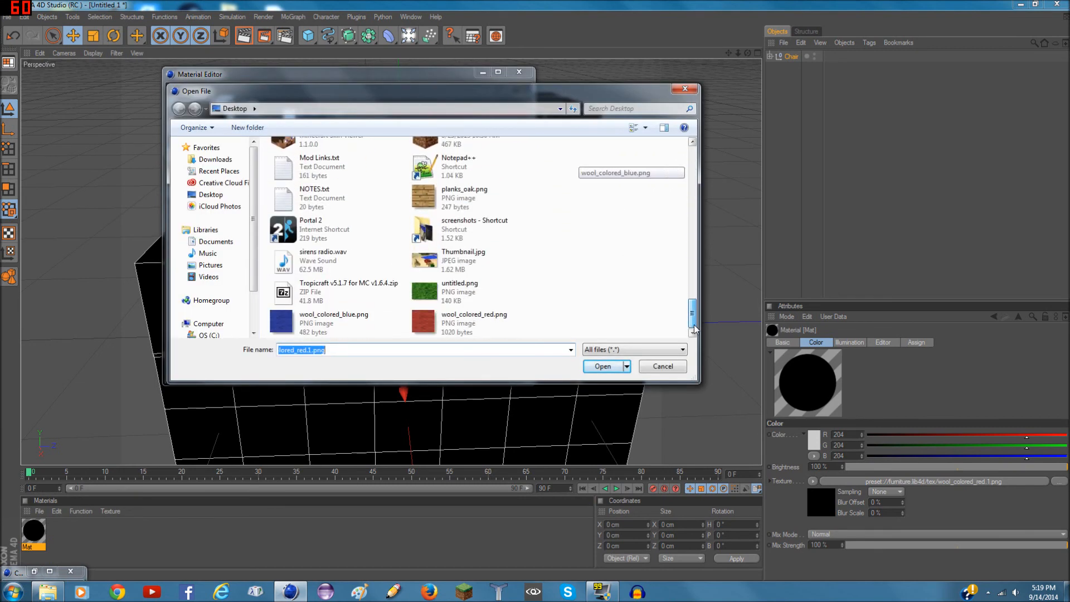
{"action": "left_click", "coordinate": [462, 336]}
{"action": "left_click", "coordinate": [625, 366]}
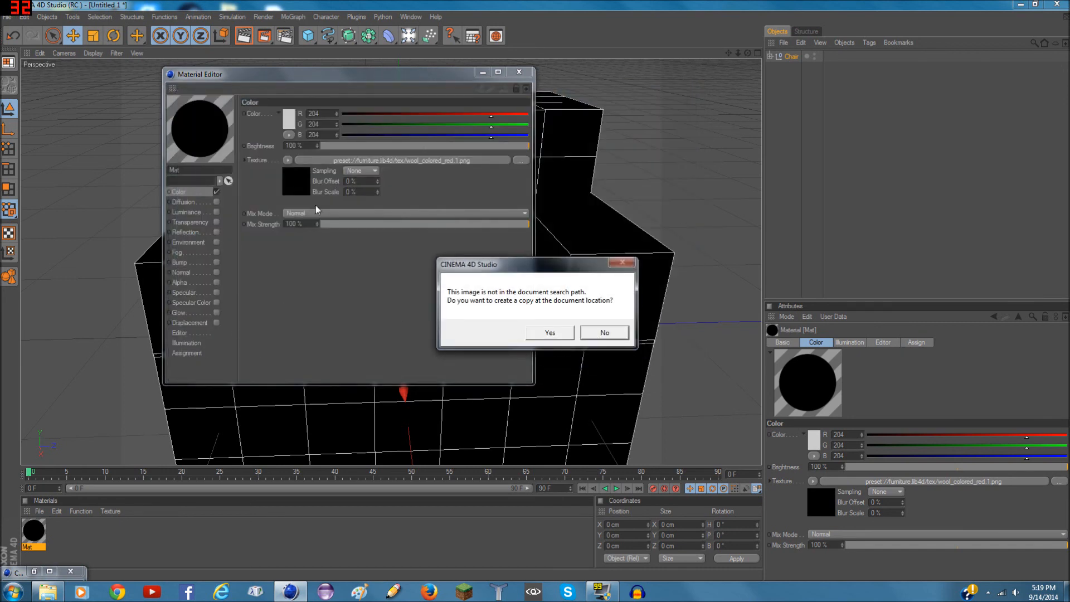
{"action": "left_click", "coordinate": [604, 337]}
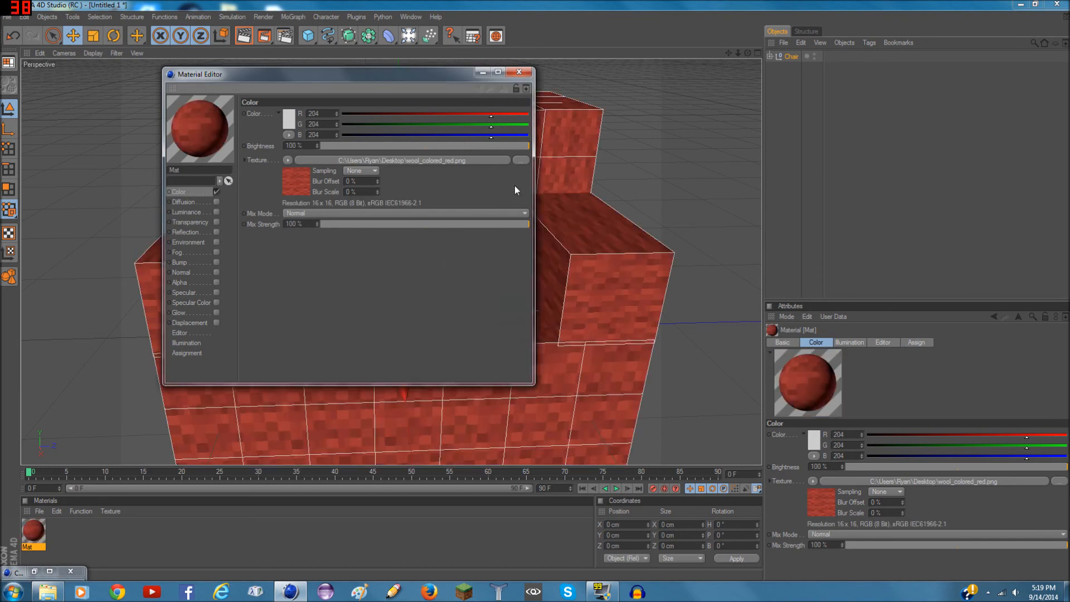
{"action": "left_click", "coordinate": [519, 72]}
{"action": "scroll", "coordinate": [358, 114], "scroll_direction": "down", "scroll_amount": 3}
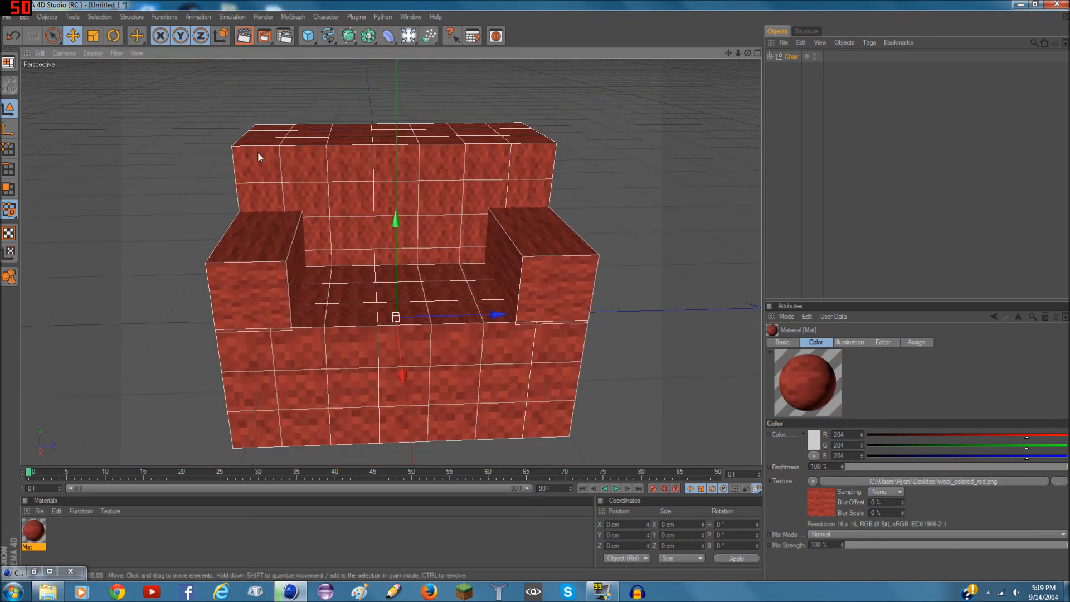
{"action": "left_click", "coordinate": [258, 118]}
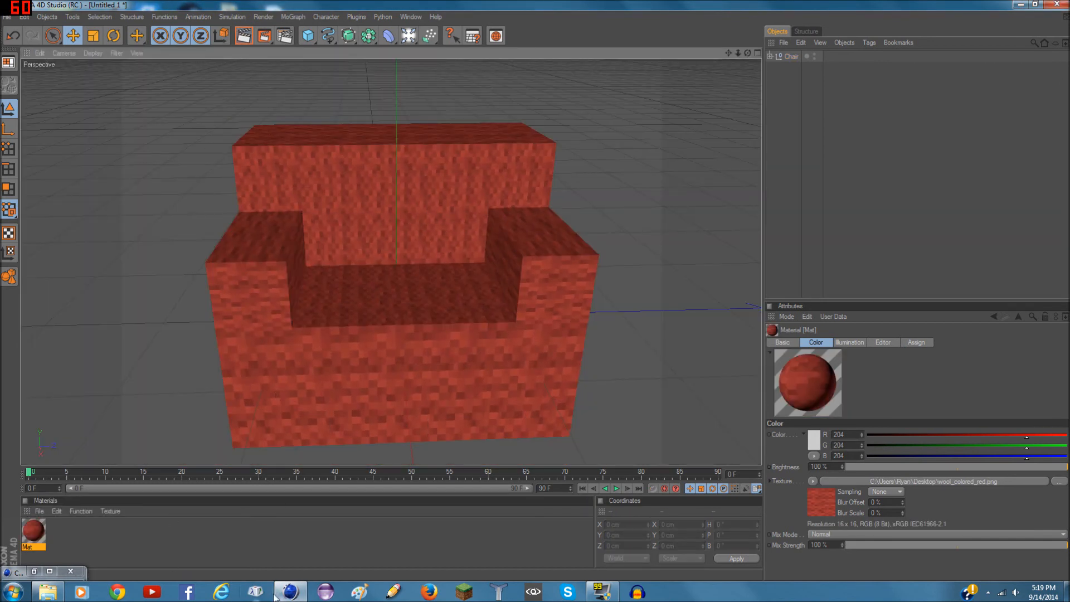
Search the computer for "wool" texture files and preview the blue wool image on the desktop
{"action": "left_click", "coordinate": [277, 593]}
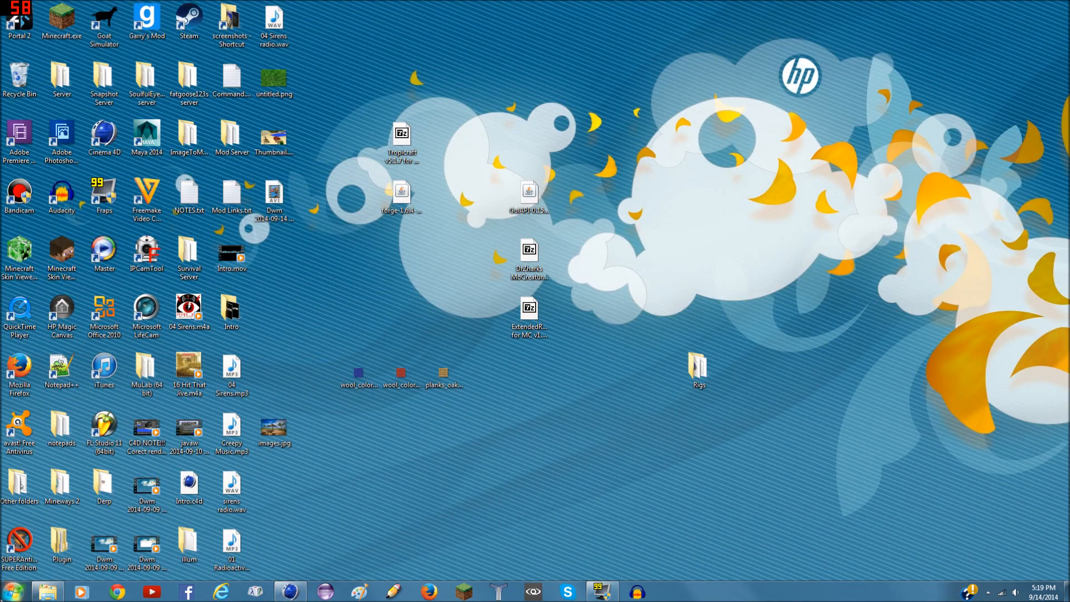
{"action": "left_click", "coordinate": [12, 591]}
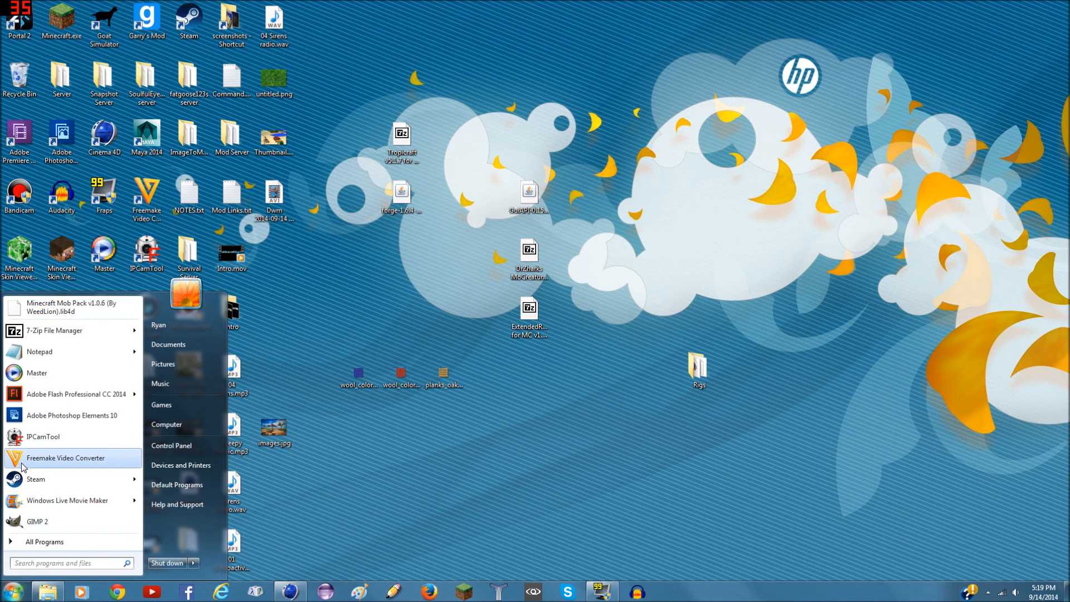
{"action": "type", "text": "wool"}
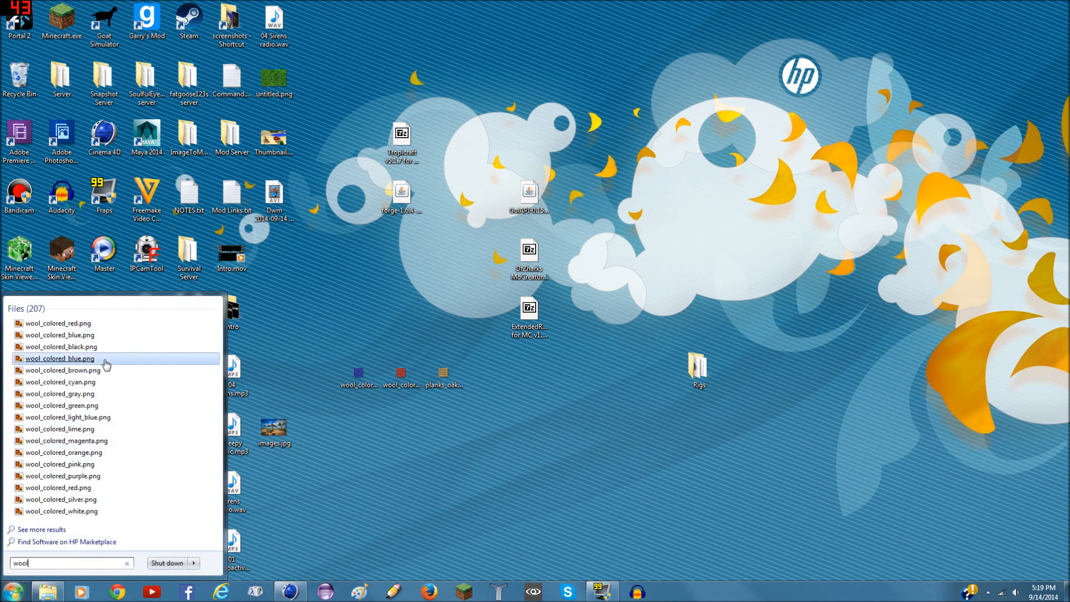
{"action": "double_click", "coordinate": [358, 373]}
{"action": "scroll", "coordinate": [449, 332], "scroll_direction": "up", "scroll_amount": 3}
{"action": "left_click", "coordinate": [1056, 5]}
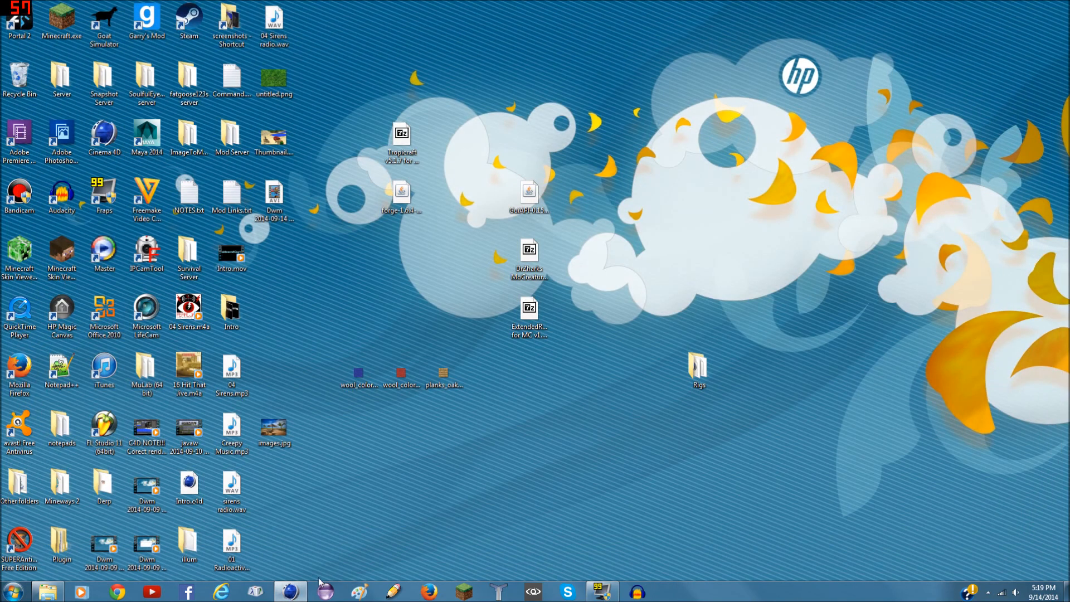
Return to Cinema 4D and examine the red wool texture on the chair up close and from the side
{"action": "left_click", "coordinate": [300, 592]}
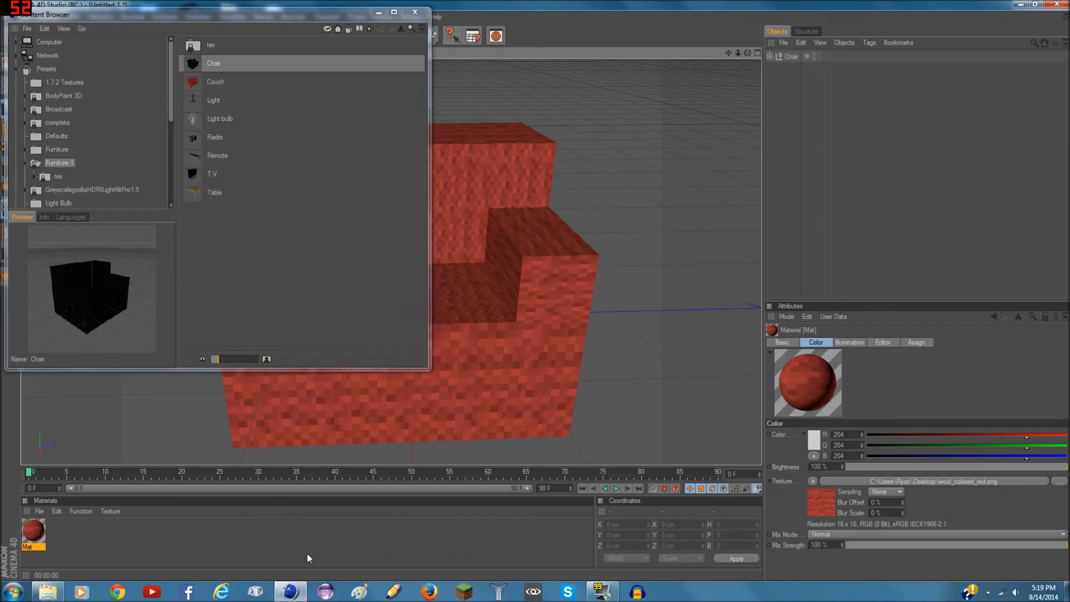
{"action": "left_click", "coordinate": [378, 13]}
{"action": "scroll", "coordinate": [466, 222], "scroll_direction": "up", "scroll_amount": 5}
{"action": "scroll", "coordinate": [466, 222], "scroll_direction": "down", "scroll_amount": 1}
{"action": "scroll", "coordinate": [466, 222], "scroll_direction": "up", "scroll_amount": 4}
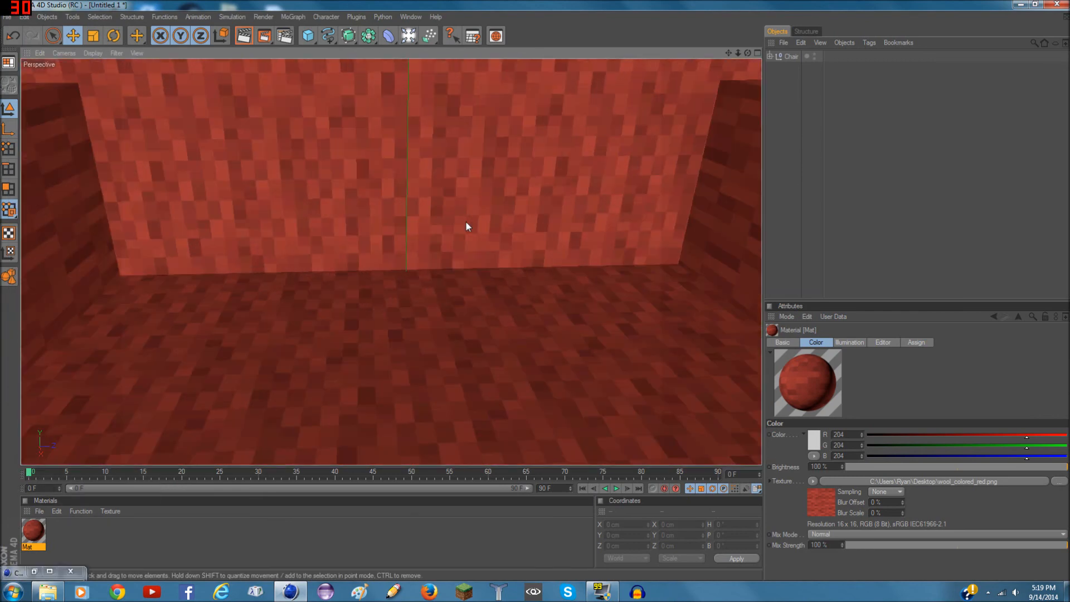
{"action": "scroll", "coordinate": [469, 222], "scroll_direction": "down", "scroll_amount": 8}
{"action": "mouse_move", "coordinate": [748, 53]}
{"action": "left_mouse_down"}
{"action": "mouse_move", "coordinate": [682, 49]}
{"action": "mouse_move", "coordinate": [677, 5]}
{"action": "mouse_move", "coordinate": [780, 7]}
{"action": "mouse_move", "coordinate": [745, 52]}
{"action": "left_mouse_up"}
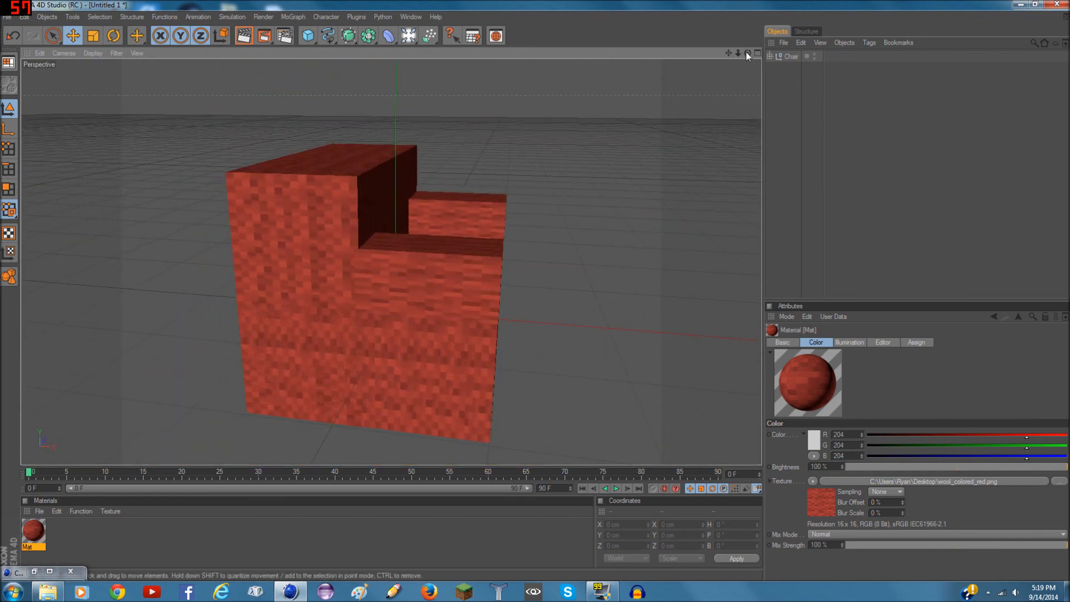
Expand the Chair group to inspect its parts, select one armrest, and select the whole collapsed chair to view it from the front
{"action": "left_click_drag", "start_coordinate": [748, 52], "coordinate": [750, 57]}
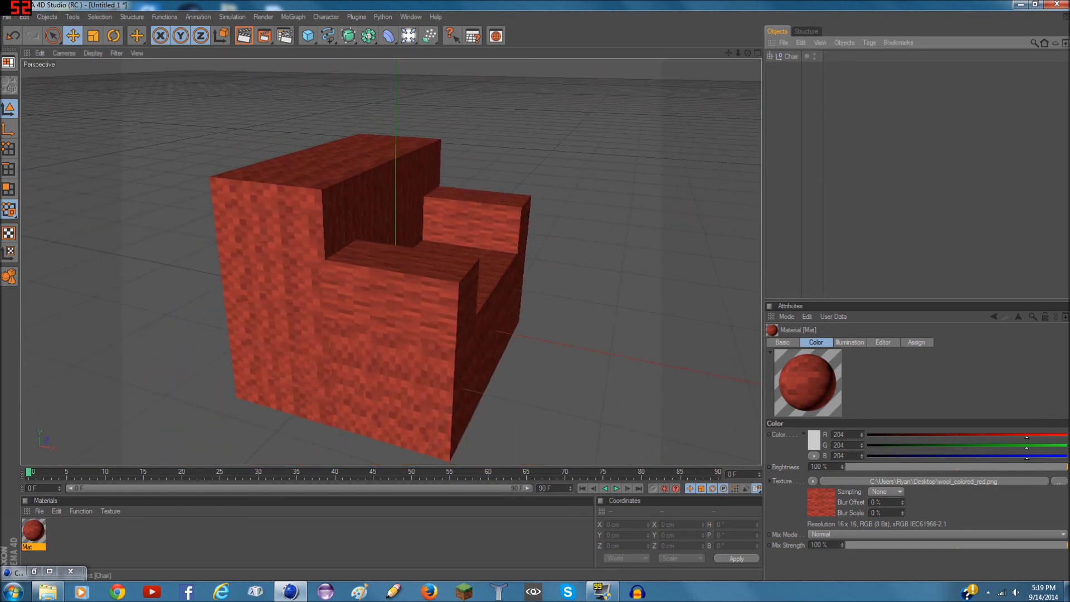
{"action": "left_click", "coordinate": [770, 56]}
{"action": "left_click", "coordinate": [773, 64]}
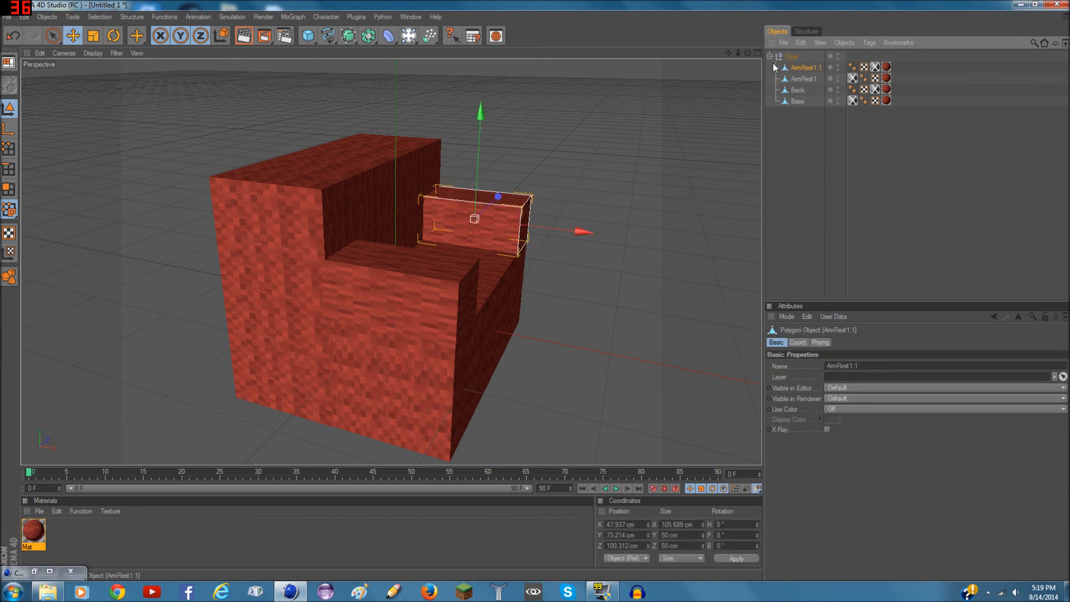
{"action": "left_click", "coordinate": [771, 58]}
{"action": "left_click", "coordinate": [791, 56]}
{"action": "left_click_drag", "start_coordinate": [748, 52], "coordinate": [769, 60]}
Rotate ArmRest1.1 to about 62° heading and 41° bank, and move it up and away from the rest of the chair
{"action": "left_click", "coordinate": [769, 55]}
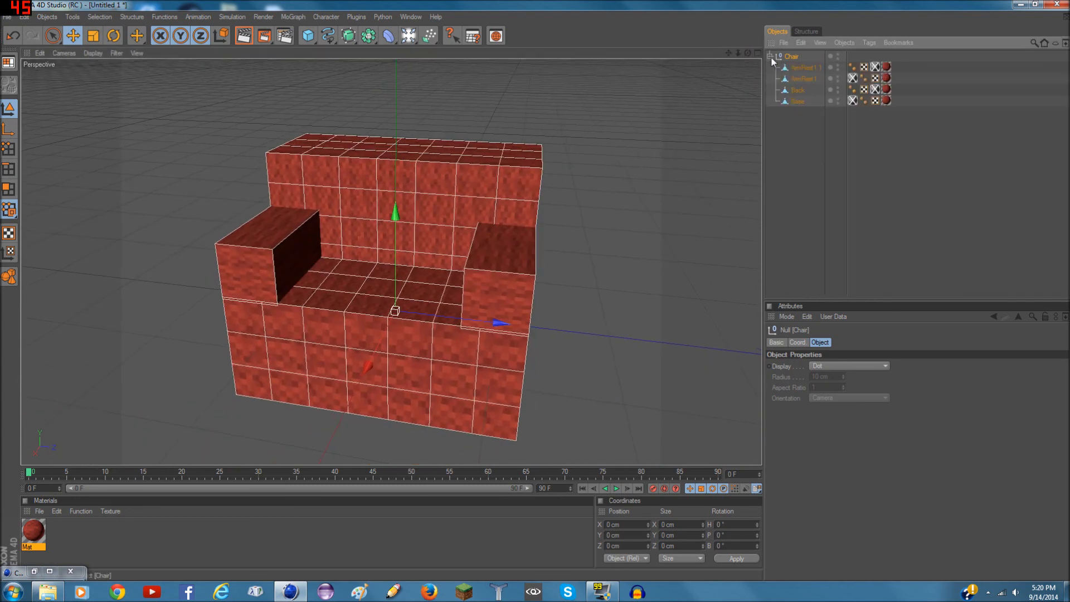
{"action": "left_click", "coordinate": [795, 69]}
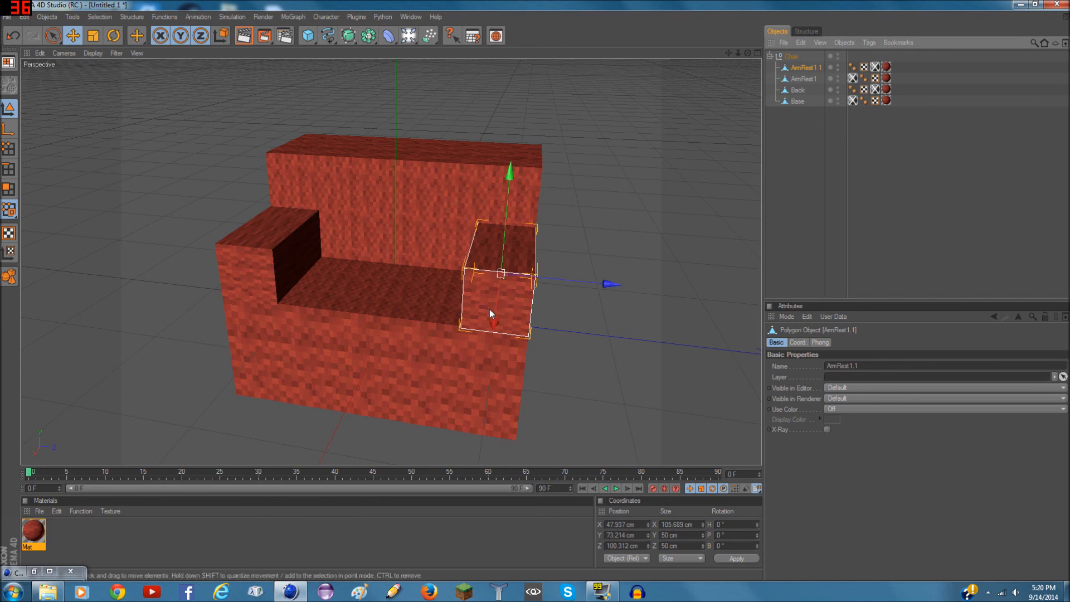
{"action": "key", "text": "r"}
{"action": "left_click_drag", "start_coordinate": [496, 312], "coordinate": [550, 263]}
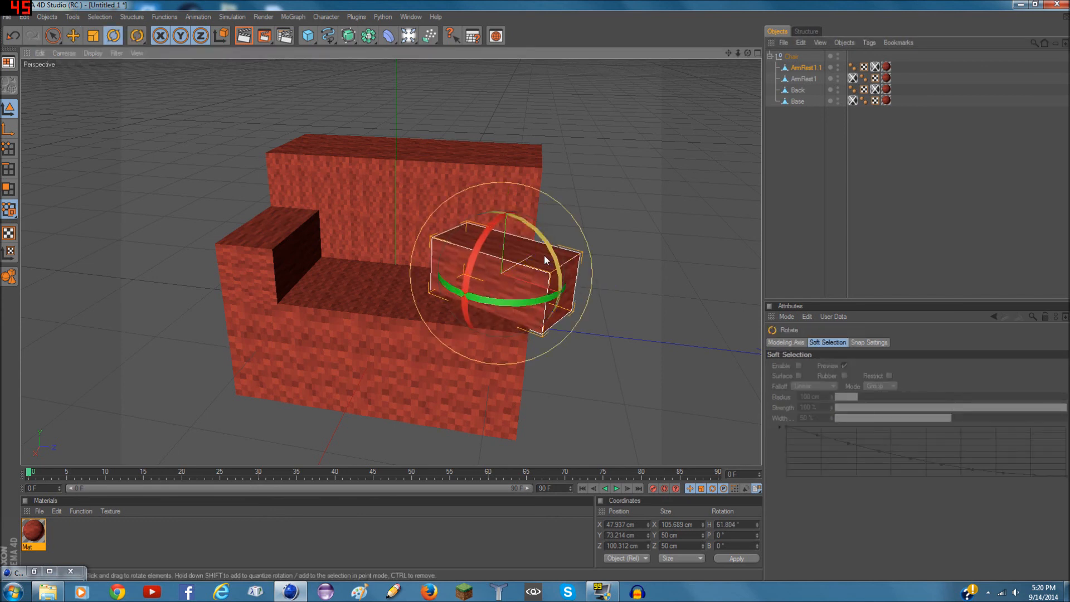
{"action": "left_click_drag", "start_coordinate": [531, 227], "coordinate": [557, 260]}
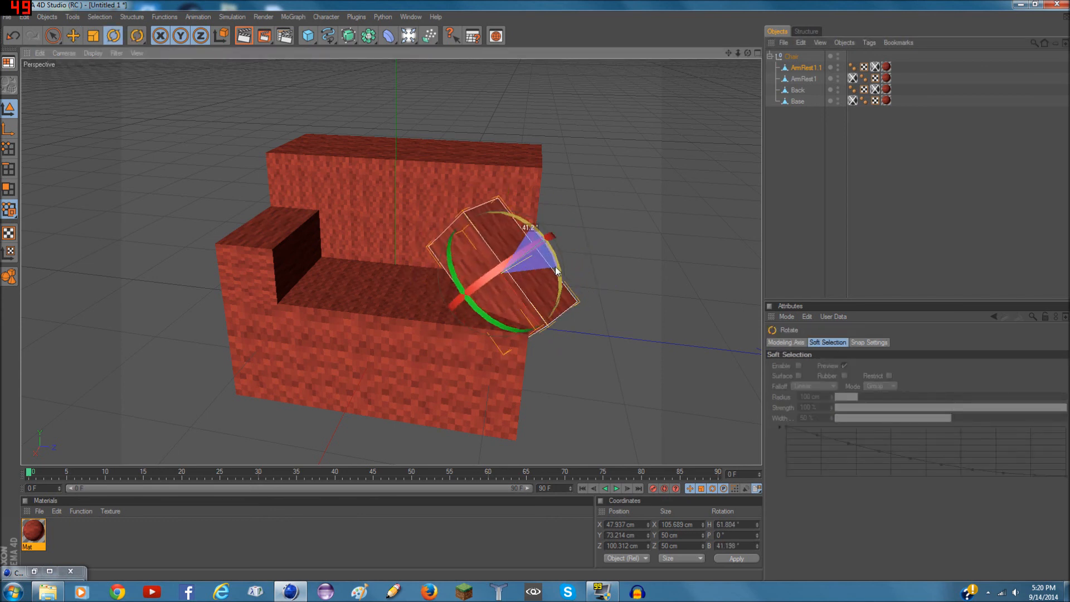
{"action": "left_click", "coordinate": [53, 37]}
{"action": "left_click_drag", "start_coordinate": [577, 214], "coordinate": [611, 259]}
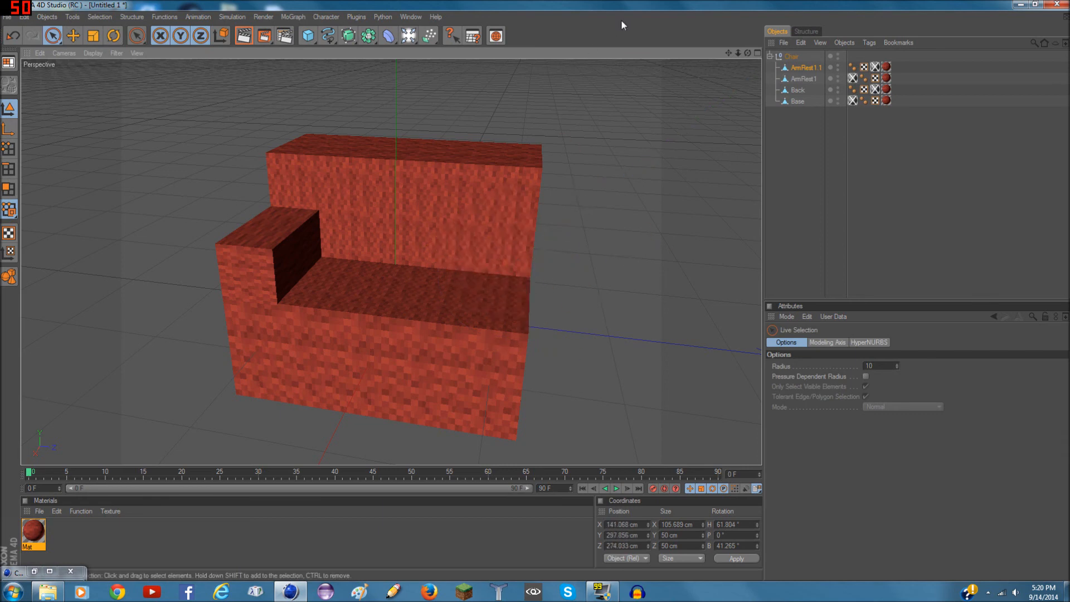
Undo the armrest's move and rotations so it sits back on the chair
{"action": "left_click_drag", "start_coordinate": [747, 53], "coordinate": [825, 89]}
{"action": "scroll", "coordinate": [554, 199], "scroll_direction": "down", "scroll_amount": 7}
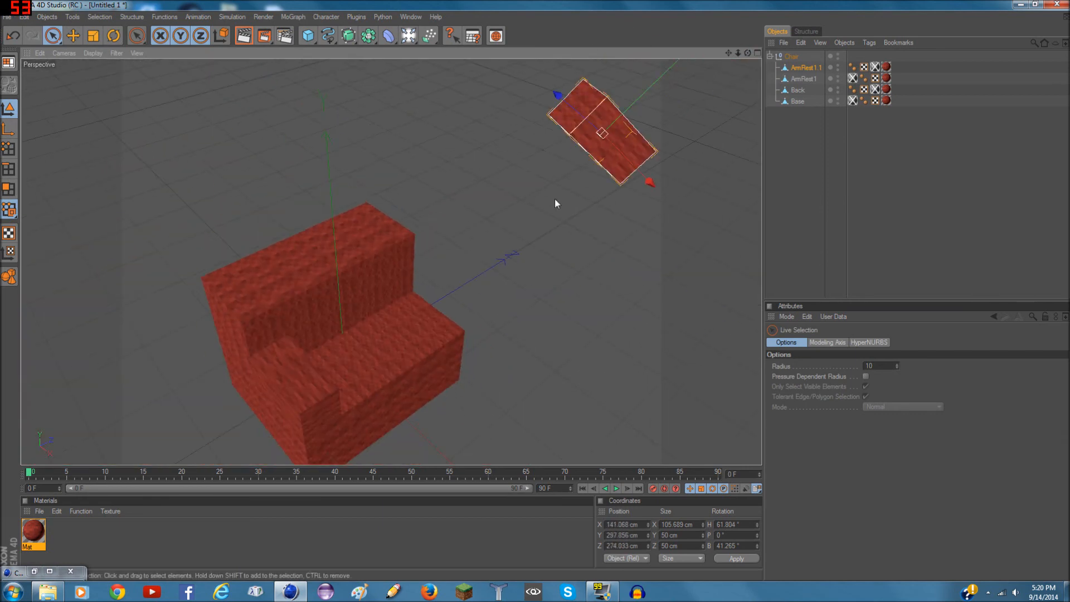
{"action": "left_click_drag", "start_coordinate": [748, 53], "coordinate": [585, 25]}
{"action": "left_click", "coordinate": [12, 35]}
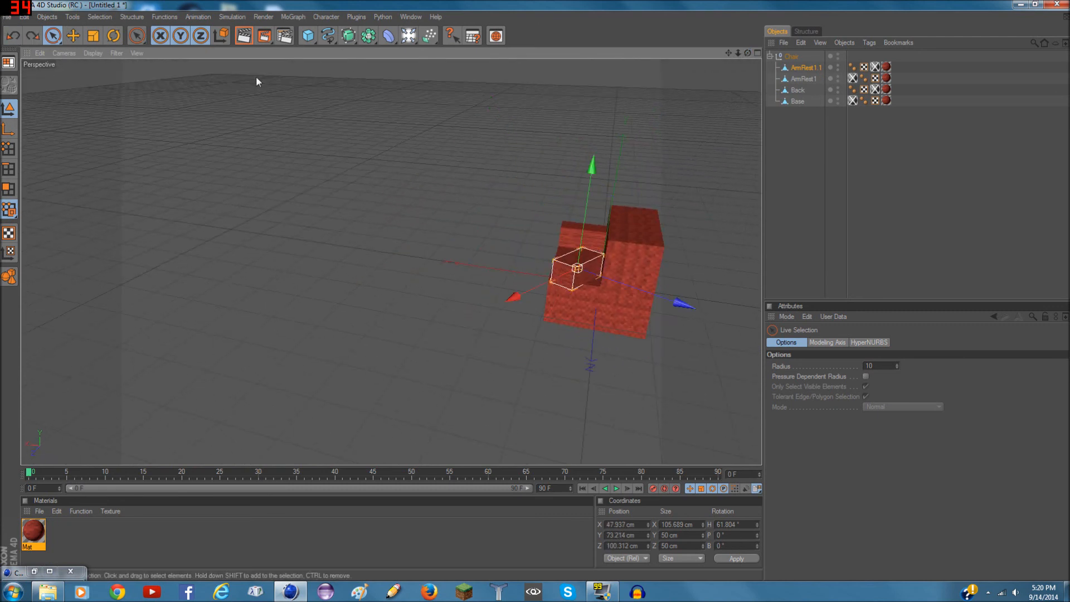
{"action": "left_click_drag", "start_coordinate": [747, 53], "coordinate": [590, 55]}
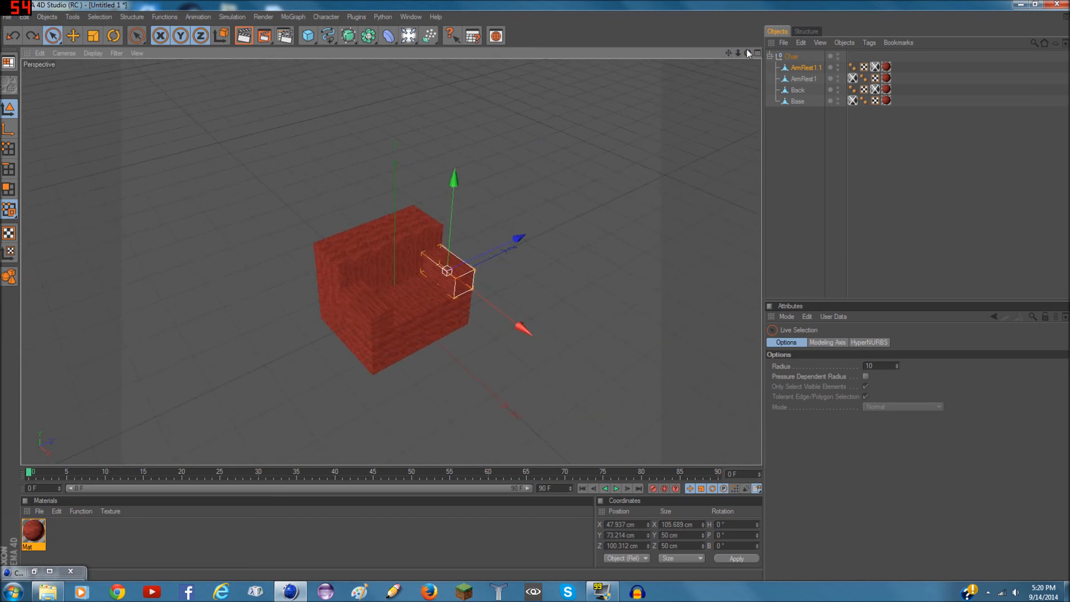
{"action": "left_click_drag", "start_coordinate": [747, 53], "coordinate": [626, 116]}
{"action": "scroll", "coordinate": [624, 112], "scroll_direction": "up", "scroll_amount": 7}
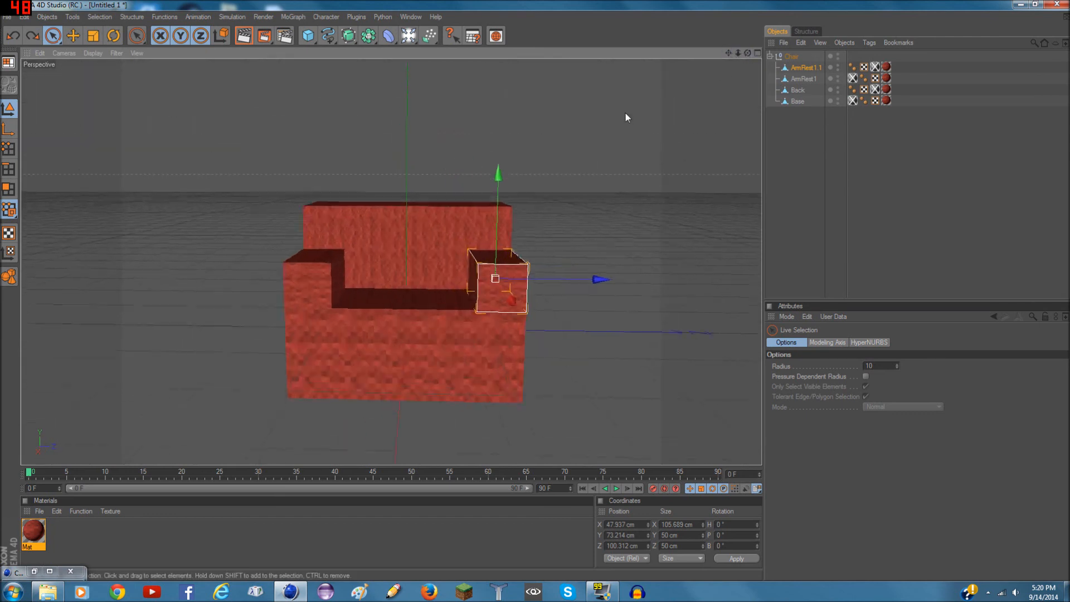
Load planks_oak.png from the Desktop as the chair material's color texture, without copying it to the document location
{"action": "double_click", "coordinate": [38, 540]}
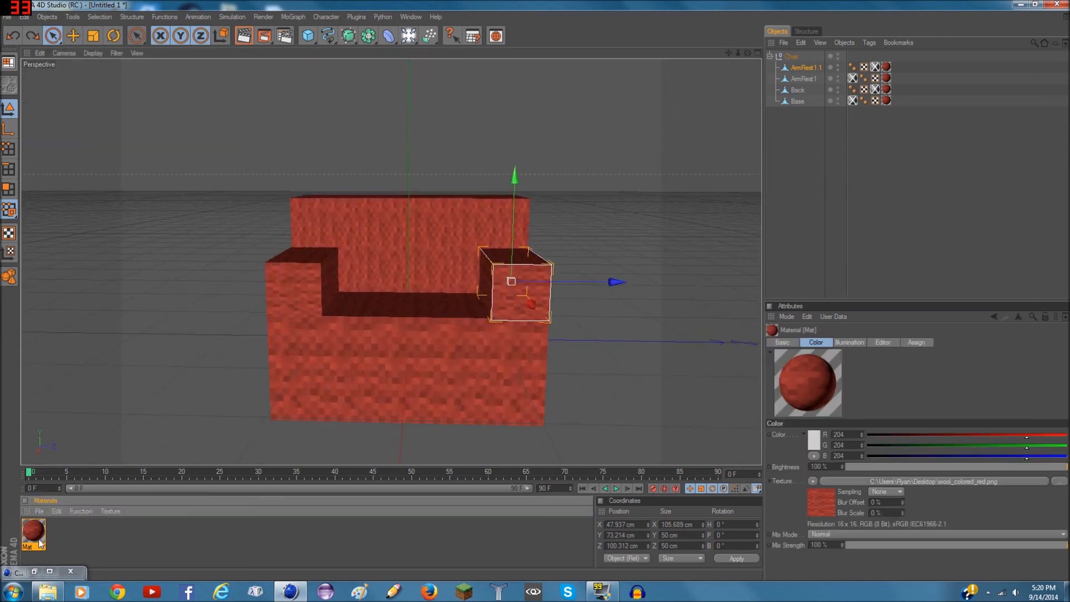
{"action": "left_click", "coordinate": [522, 161]}
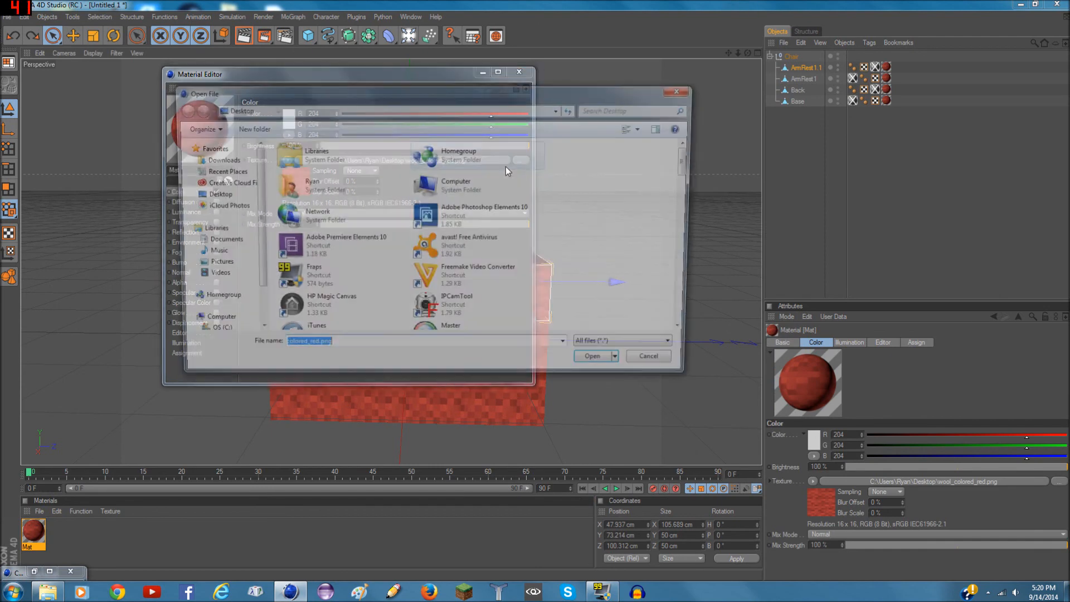
{"action": "left_click_drag", "start_coordinate": [691, 163], "coordinate": [691, 332]}
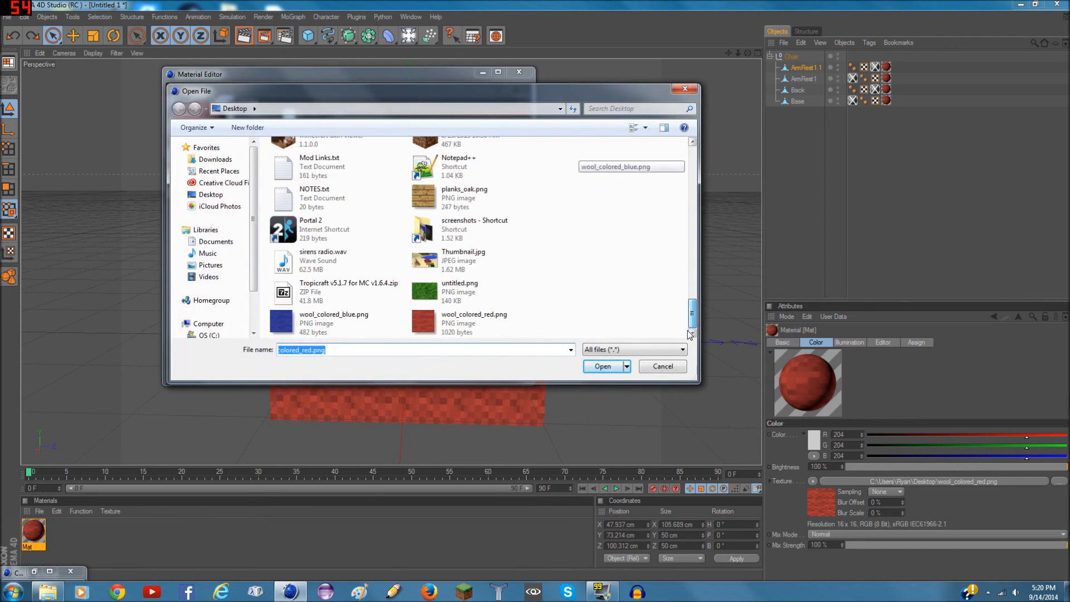
{"action": "key", "text": "Return"}
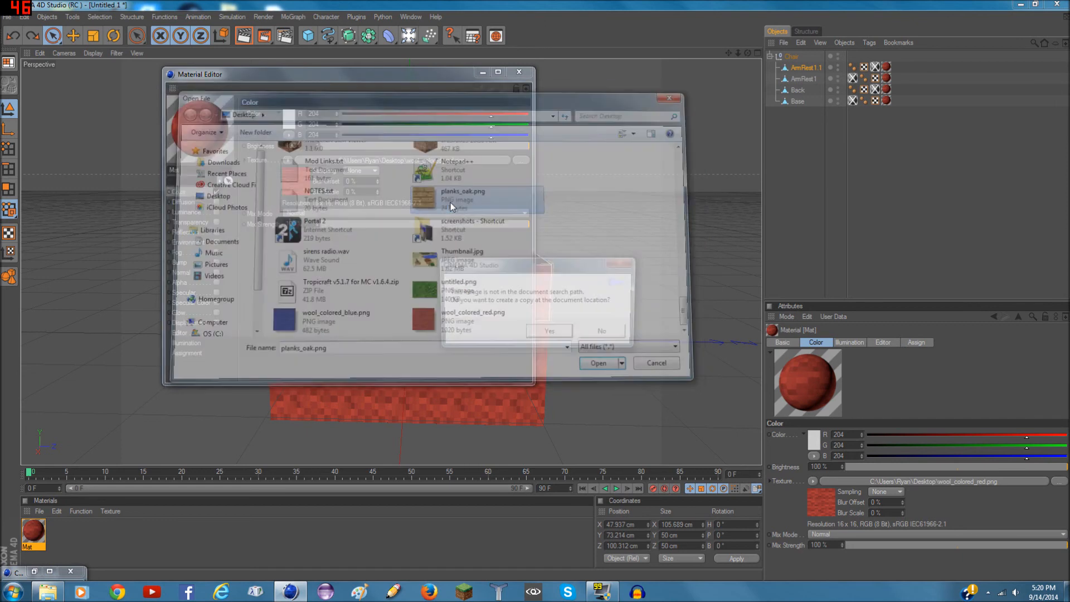
{"action": "left_click", "coordinate": [603, 333]}
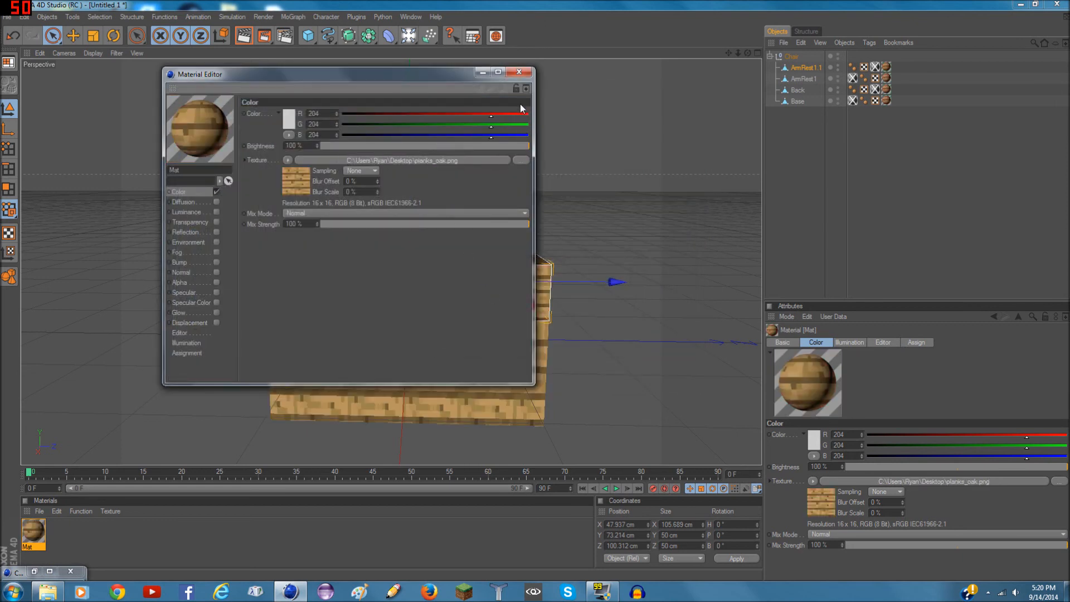
{"action": "left_click", "coordinate": [529, 75]}
{"action": "scroll", "coordinate": [546, 194], "scroll_direction": "up", "scroll_amount": 5}
{"action": "left_click_drag", "start_coordinate": [749, 54], "coordinate": [735, 59]}
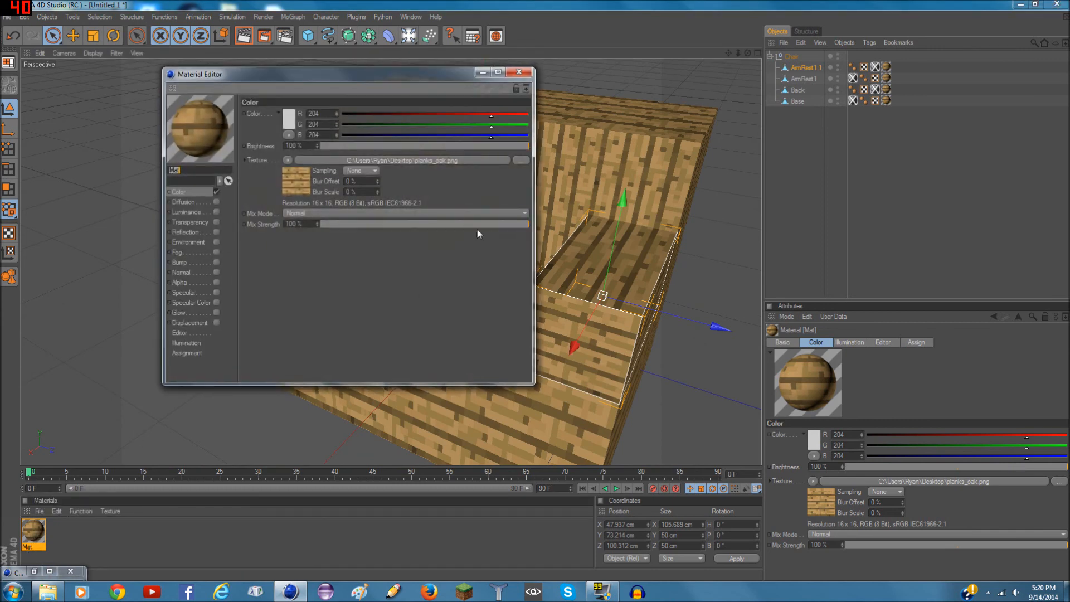
Replace the chair material's color texture with wool_colored_blue.png from the Desktop, without creating a copy, and view the chair from the front
{"action": "left_click", "coordinate": [528, 160]}
{"action": "left_click_drag", "start_coordinate": [693, 175], "coordinate": [681, 335]}
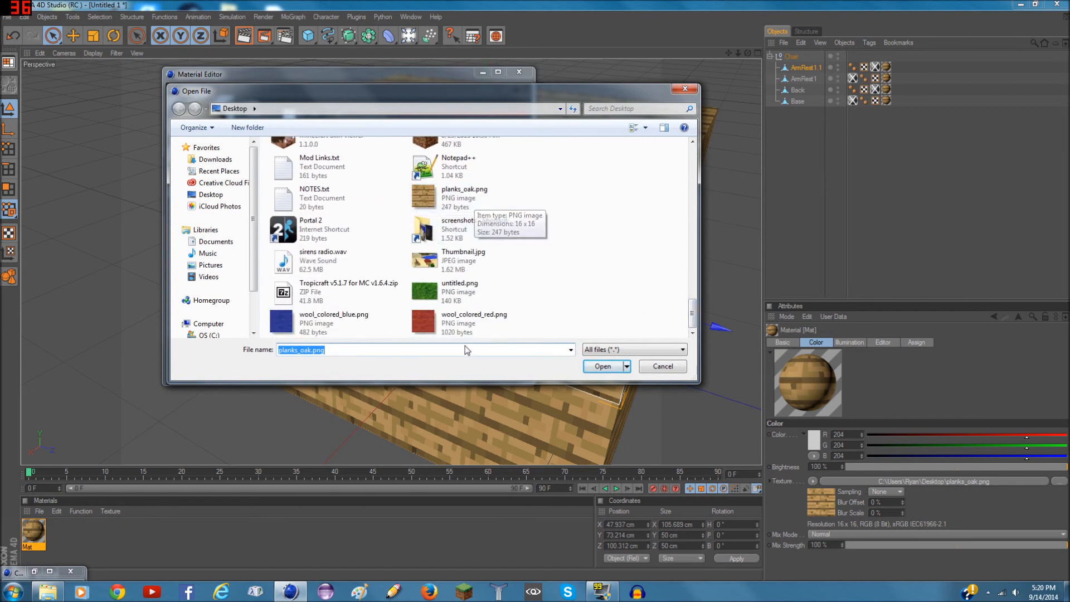
{"action": "key", "text": "Return"}
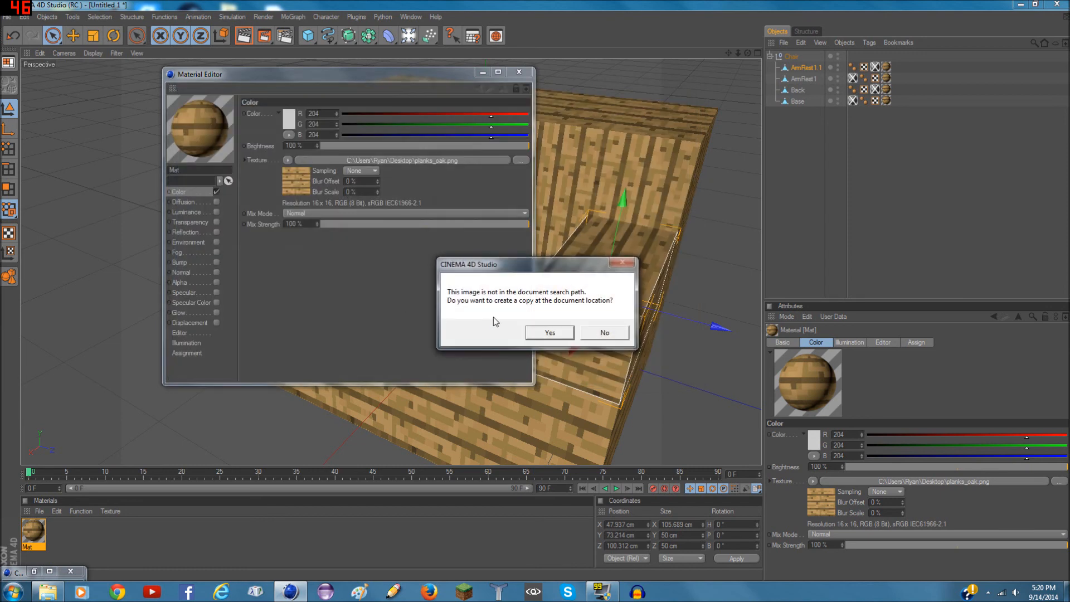
{"action": "left_click", "coordinate": [605, 333]}
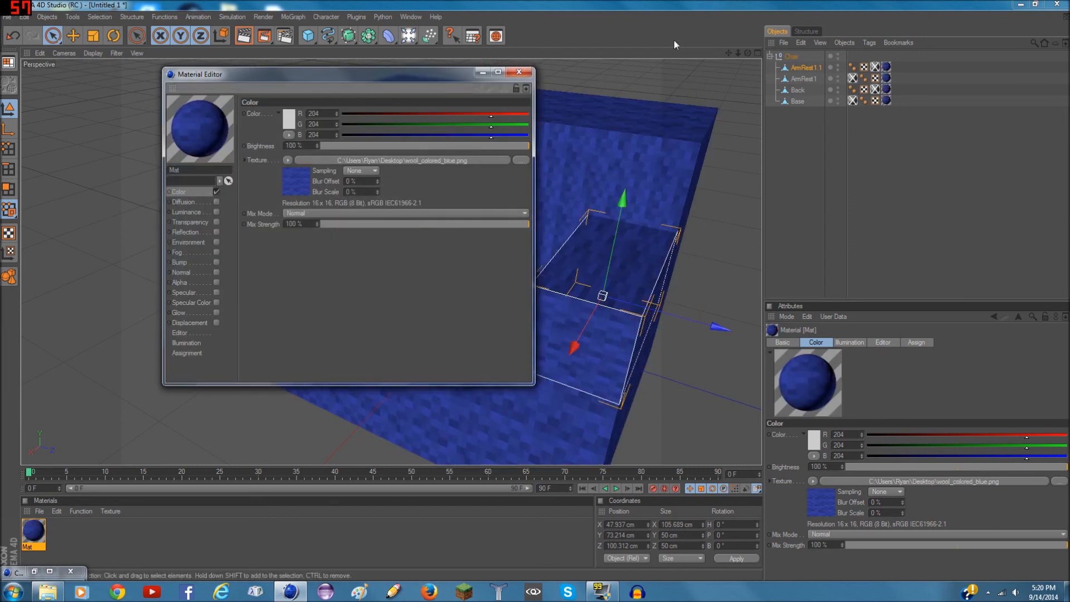
{"action": "left_click", "coordinate": [518, 72]}
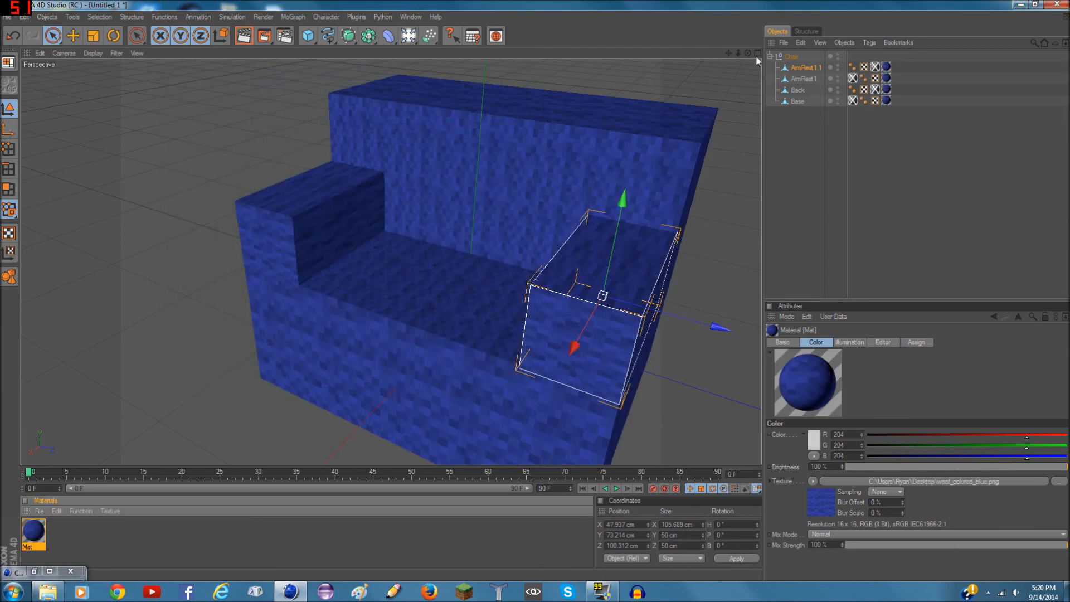
{"action": "mouse_move", "coordinate": [749, 52]}
{"action": "left_mouse_down"}
{"action": "mouse_move", "coordinate": [898, 39]}
{"action": "mouse_move", "coordinate": [724, 39]}
{"action": "mouse_move", "coordinate": [747, 28]}
{"action": "mouse_move", "coordinate": [803, 53]}
{"action": "mouse_move", "coordinate": [770, 56]}
{"action": "left_mouse_up"}
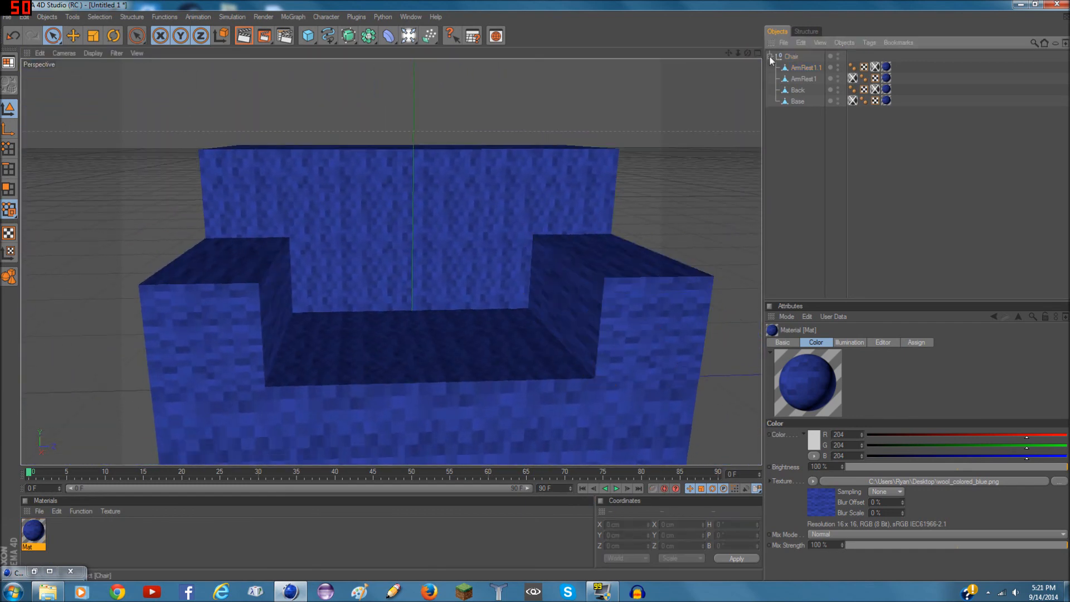
Collapse the Chair group and delete the whole chair from the scene
{"action": "left_click", "coordinate": [769, 56]}
{"action": "left_click", "coordinate": [790, 56]}
{"action": "scroll", "coordinate": [515, 192], "scroll_direction": "down", "scroll_amount": 3}
{"action": "mouse_move", "coordinate": [422, 265]}
{"action": "left_mouse_down"}
{"action": "mouse_move", "coordinate": [422, 133]}
{"action": "mouse_move", "coordinate": [422, 267]}
{"action": "left_mouse_up"}
{"action": "key", "text": "ctrl+z"}
{"action": "scroll", "coordinate": [119, 115], "scroll_direction": "down", "scroll_amount": 5}
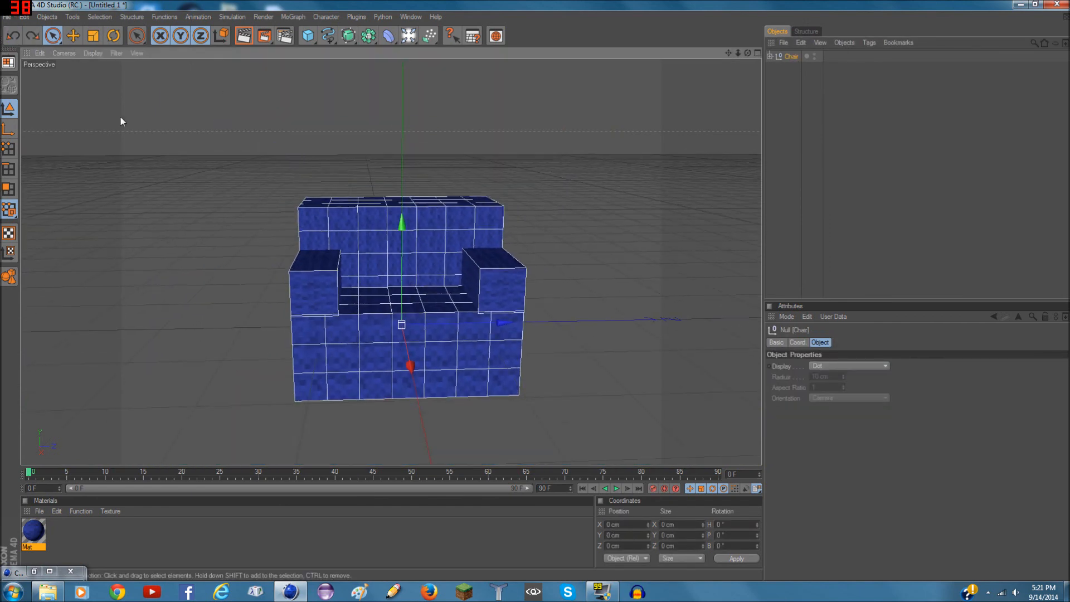
{"action": "left_click", "coordinate": [801, 43]}
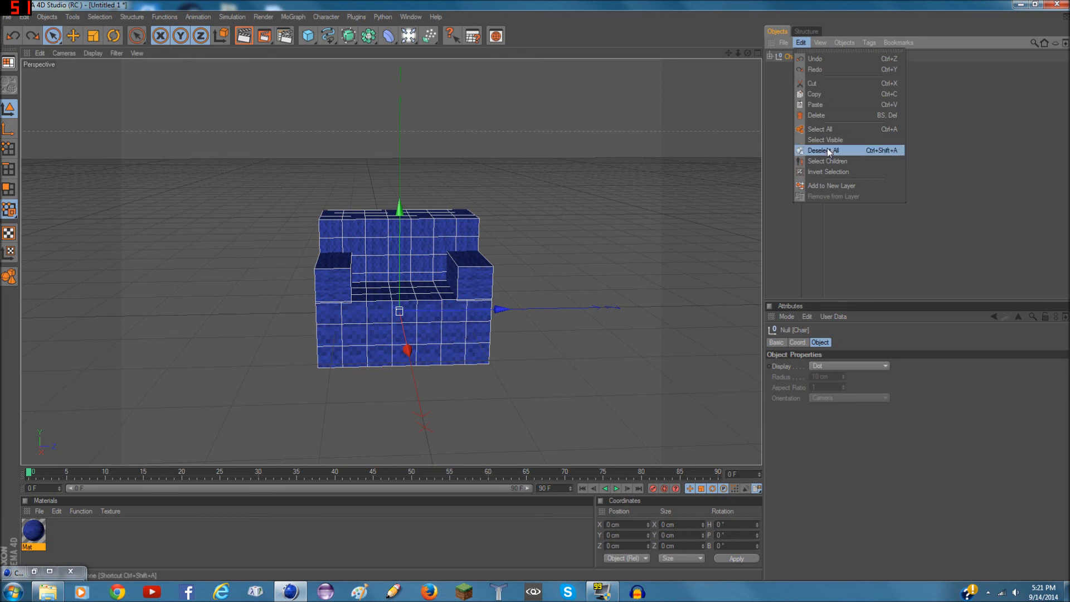
{"action": "left_click", "coordinate": [825, 115]}
Delete the leftover blue wool material
{"action": "left_click", "coordinate": [31, 537]}
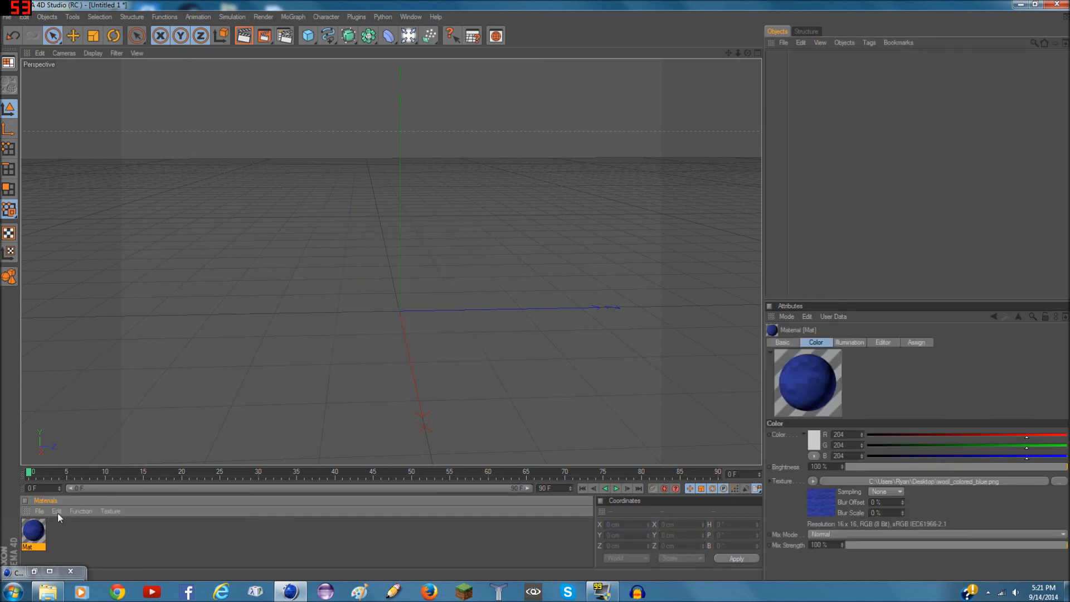
{"action": "left_click", "coordinate": [57, 511]}
{"action": "left_click", "coordinate": [83, 349]}
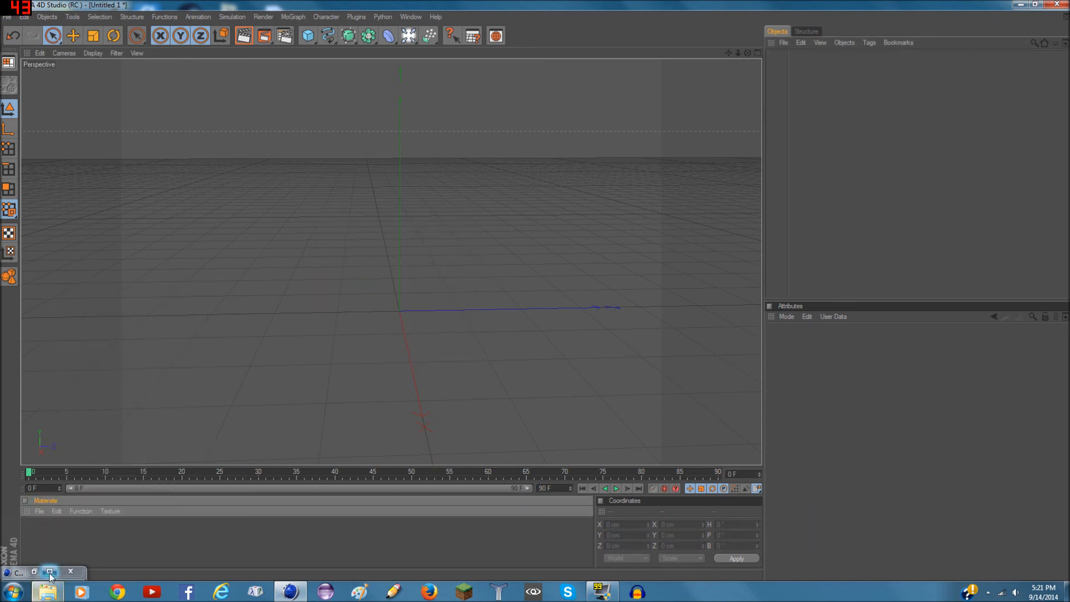
Load the Couch model from the Furniture 1 presets in the Content Browser and minimize the browser
{"action": "left_click", "coordinate": [34, 572]}
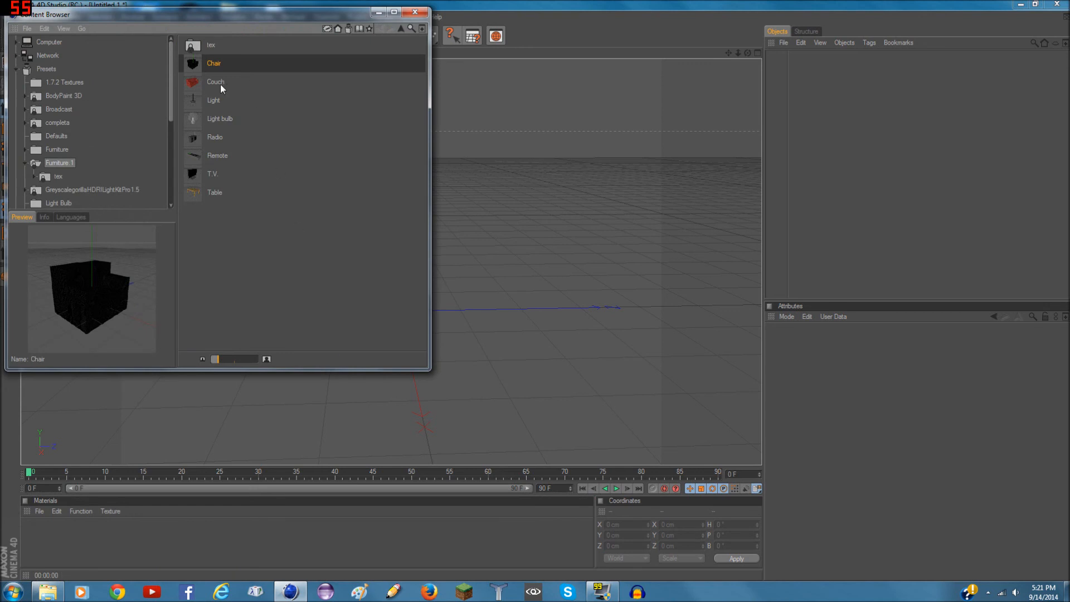
{"action": "double_click", "coordinate": [220, 85]}
{"action": "left_click", "coordinate": [378, 11]}
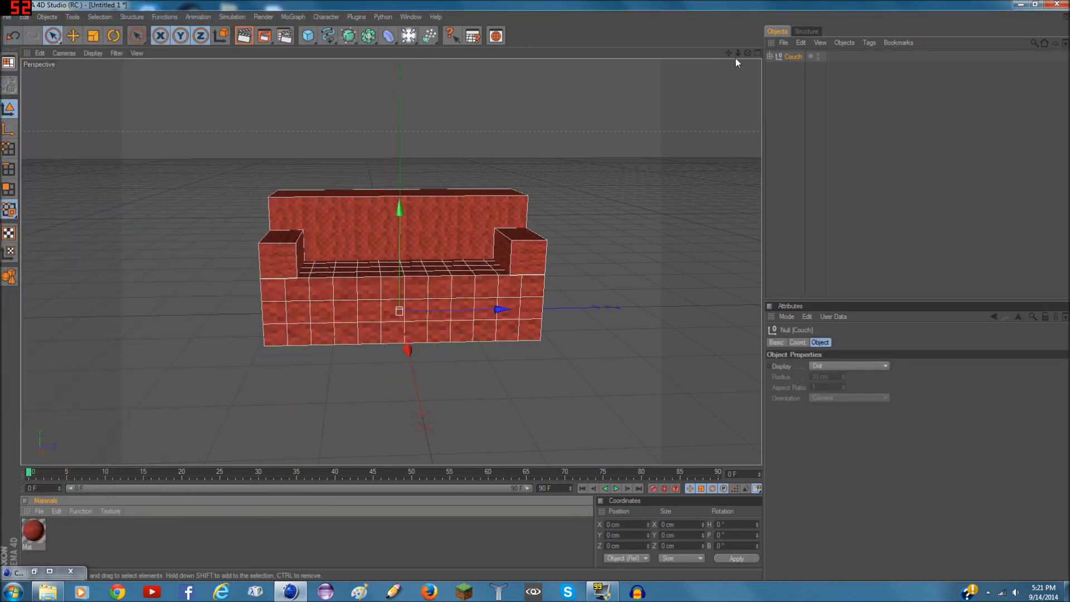
Select the couch's ArmRest2, try moving it outward along the Z axis, and undo the move
{"action": "left_click_drag", "start_coordinate": [748, 53], "coordinate": [643, 149]}
{"action": "left_click", "coordinate": [526, 267]}
{"action": "left_click_drag", "start_coordinate": [600, 280], "coordinate": [682, 287]}
{"action": "left_click", "coordinate": [13, 37]}
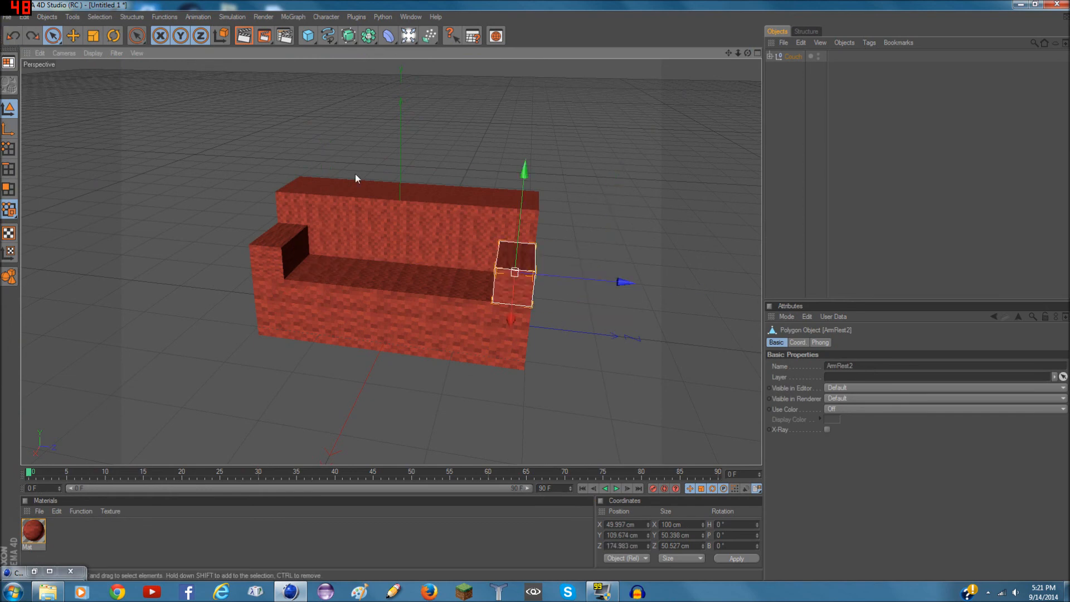
Load wool_colored_blue.png from the Desktop as the couch material's color texture, without copying it to the document location
{"action": "double_click", "coordinate": [34, 530]}
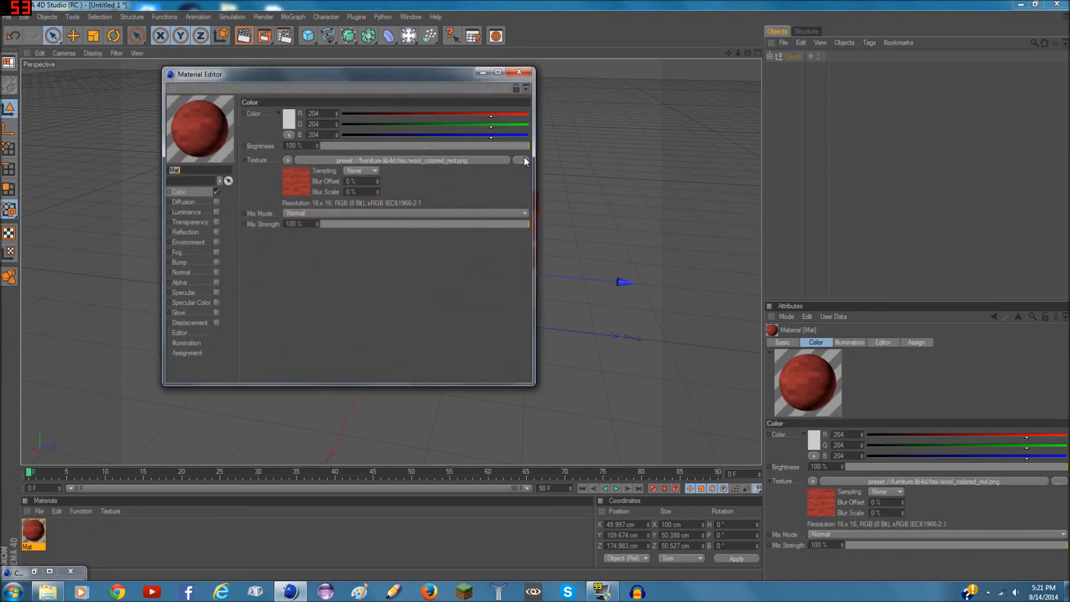
{"action": "left_click", "coordinate": [524, 158]}
{"action": "scroll", "coordinate": [594, 314], "scroll_direction": "down", "scroll_amount": 10}
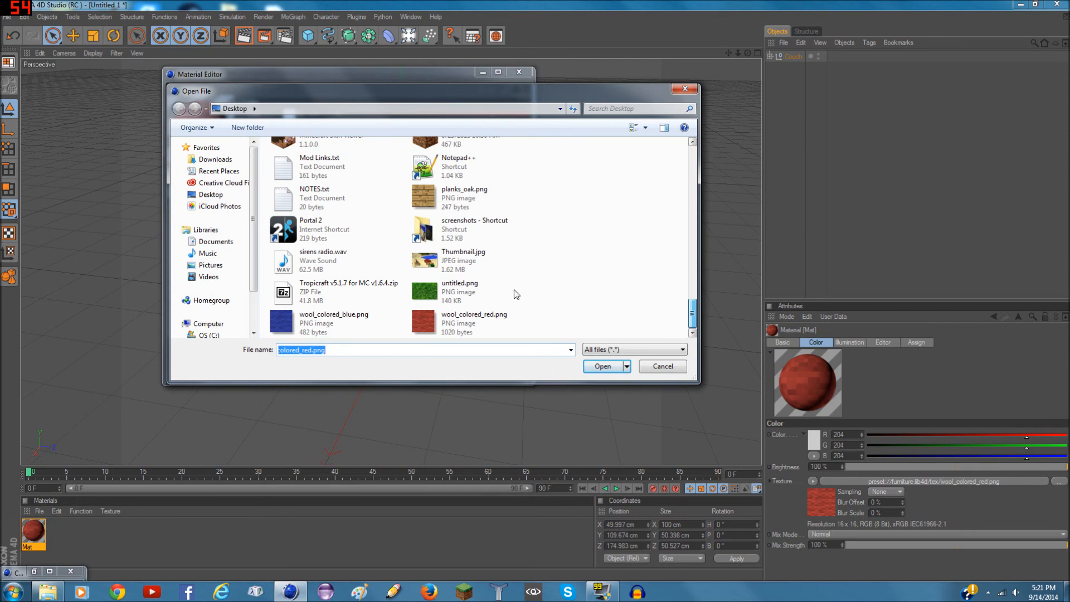
{"action": "double_click", "coordinate": [320, 332]}
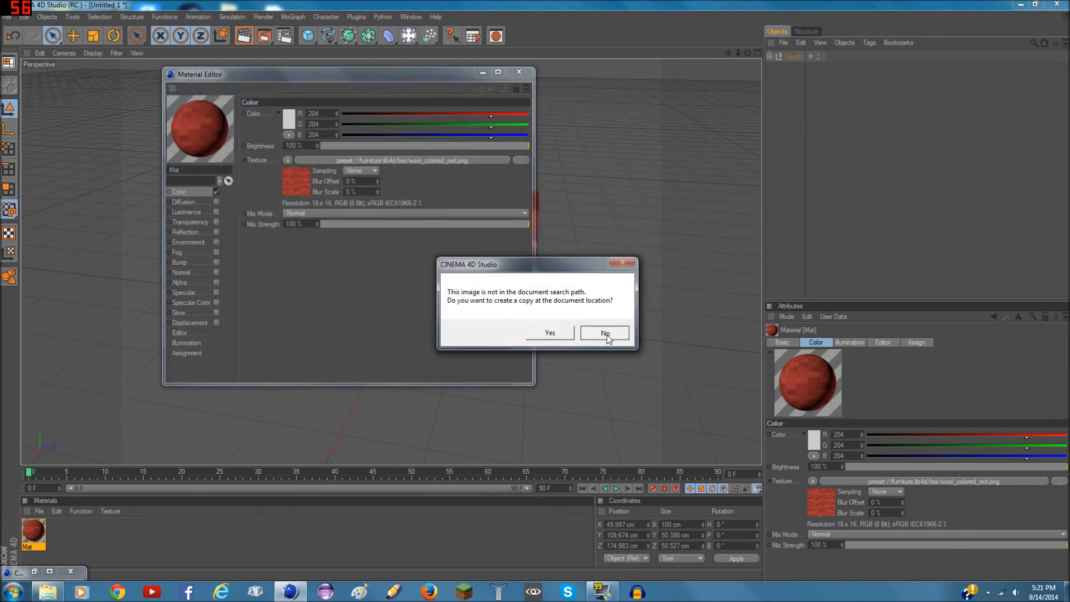
{"action": "left_click", "coordinate": [605, 332]}
{"action": "left_click", "coordinate": [519, 72]}
{"action": "scroll", "coordinate": [540, 118], "scroll_direction": "up", "scroll_amount": 3}
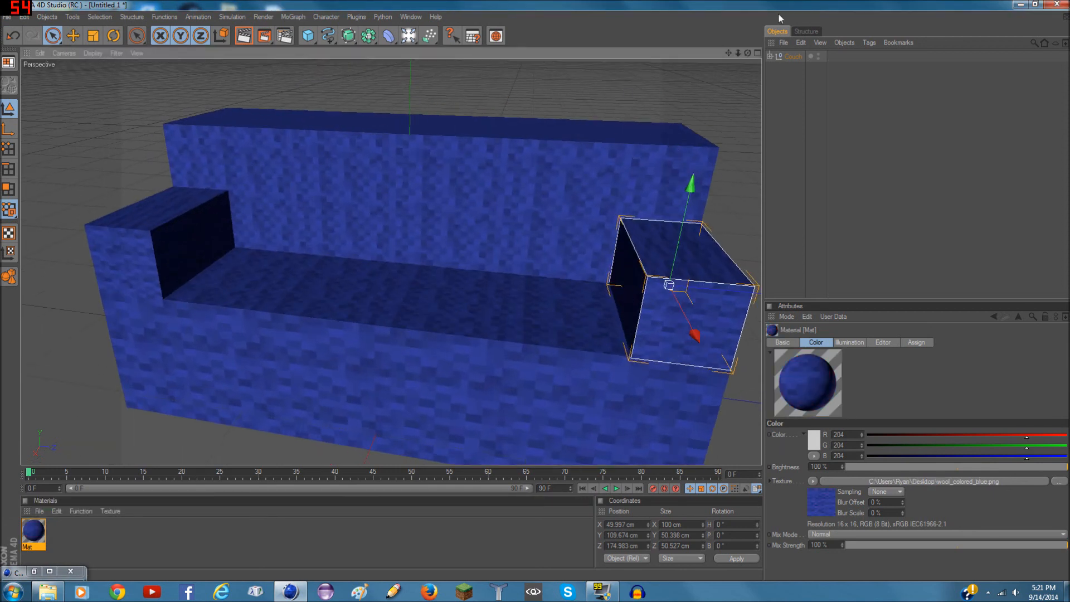
Examine the blue couch from several angles and render it in the active view, seen from above its front
{"action": "left_click_drag", "start_coordinate": [747, 53], "coordinate": [772, 212]}
{"action": "left_click_drag", "start_coordinate": [748, 53], "coordinate": [842, 17]}
{"action": "scroll", "coordinate": [646, 96], "scroll_direction": "down", "scroll_amount": 3}
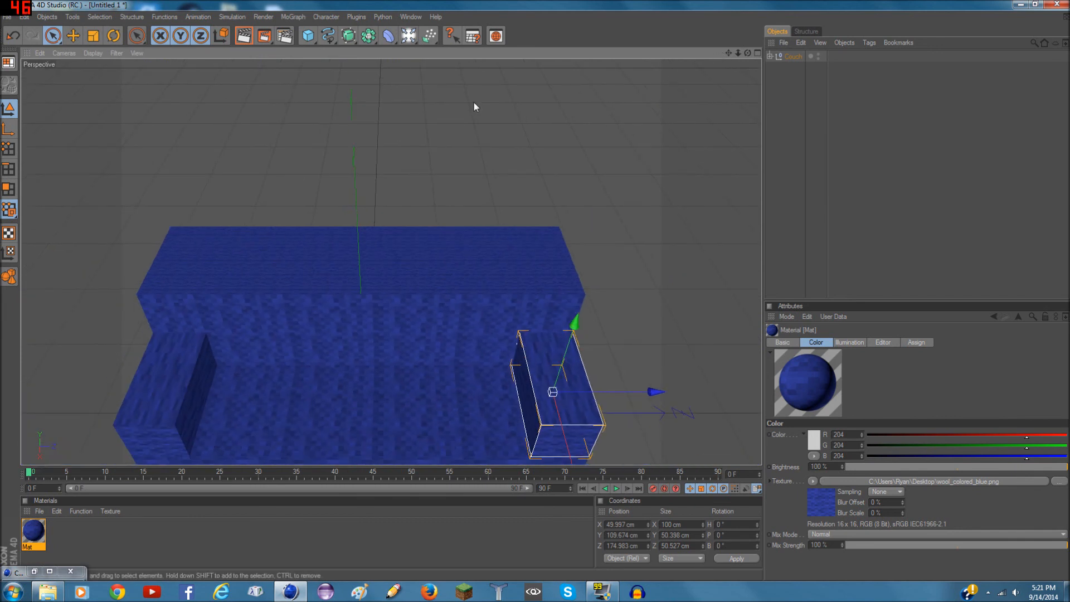
{"action": "left_click", "coordinate": [244, 36]}
{"action": "scroll", "coordinate": [446, 156], "scroll_direction": "down", "scroll_amount": 3}
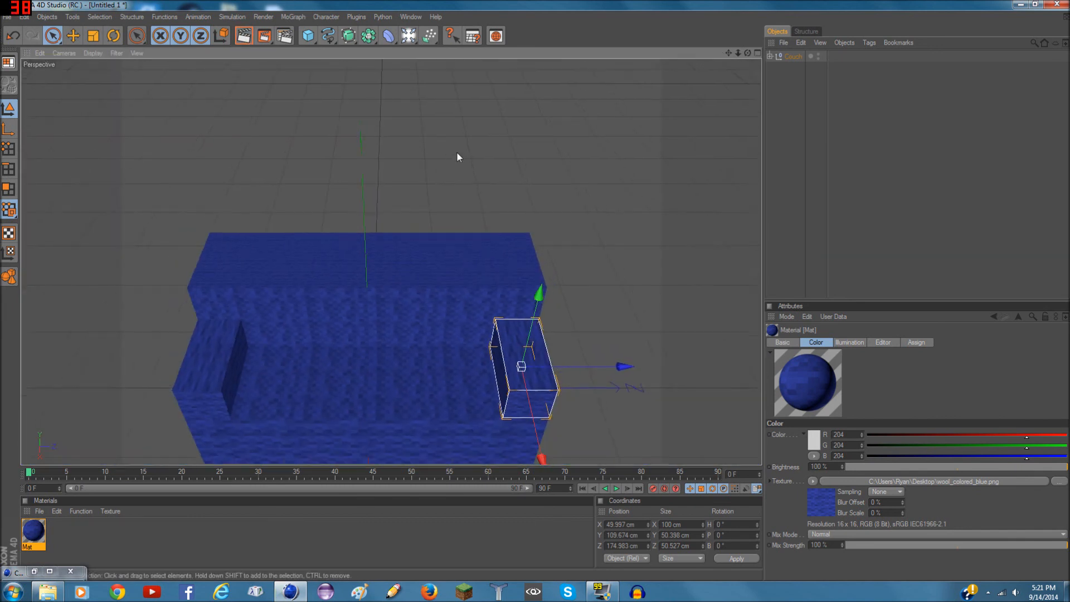
Select the whole Couch group, try raising it along the Y axis, and undo the move
{"action": "left_click_drag", "start_coordinate": [729, 53], "coordinate": [761, 1]}
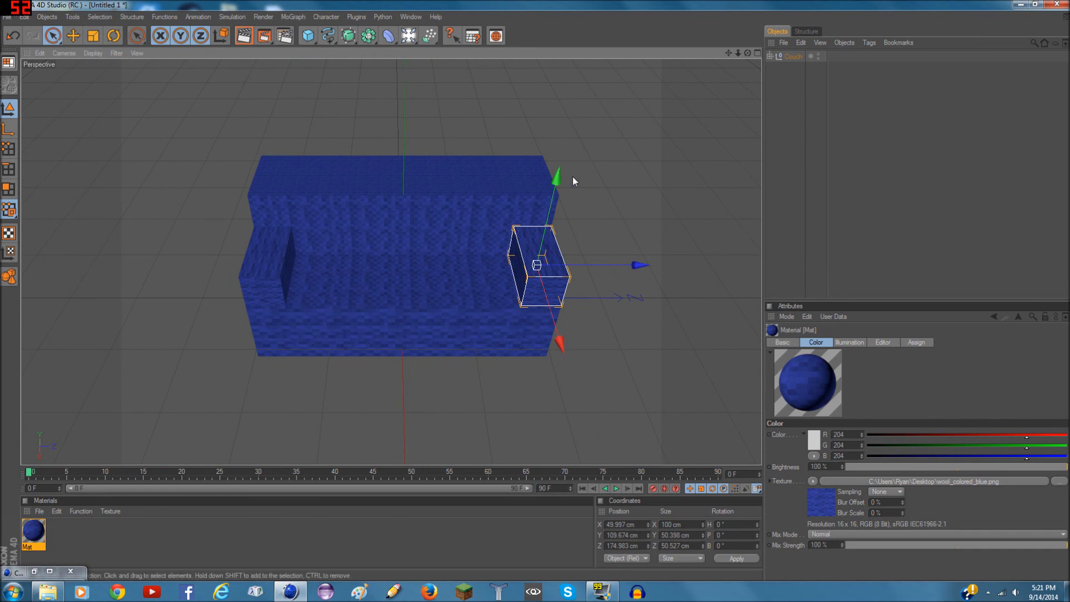
{"action": "left_click", "coordinate": [794, 56]}
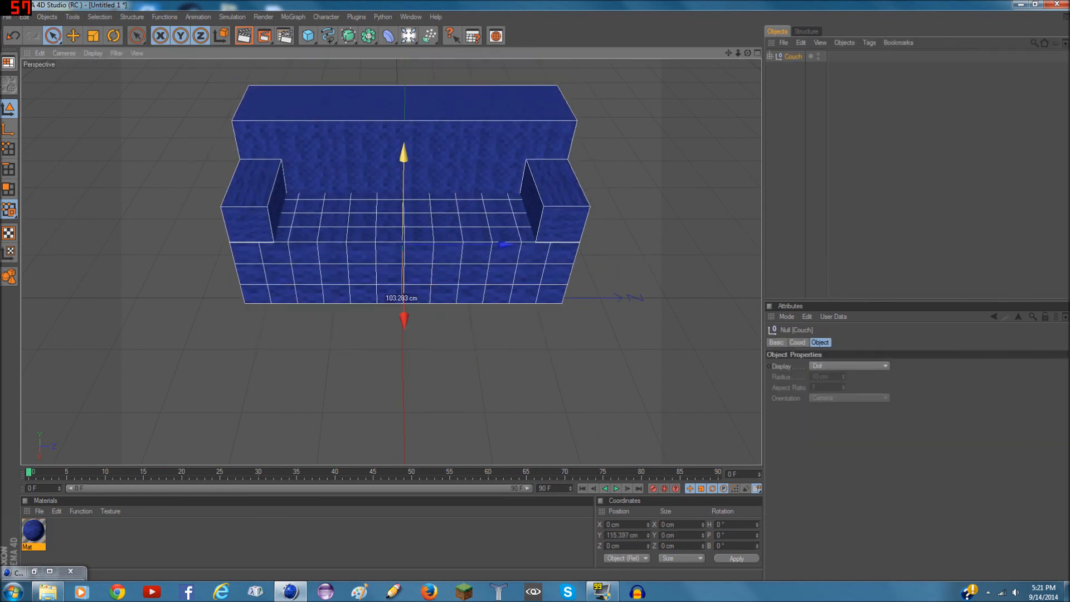
{"action": "key", "text": "ctrl+z"}
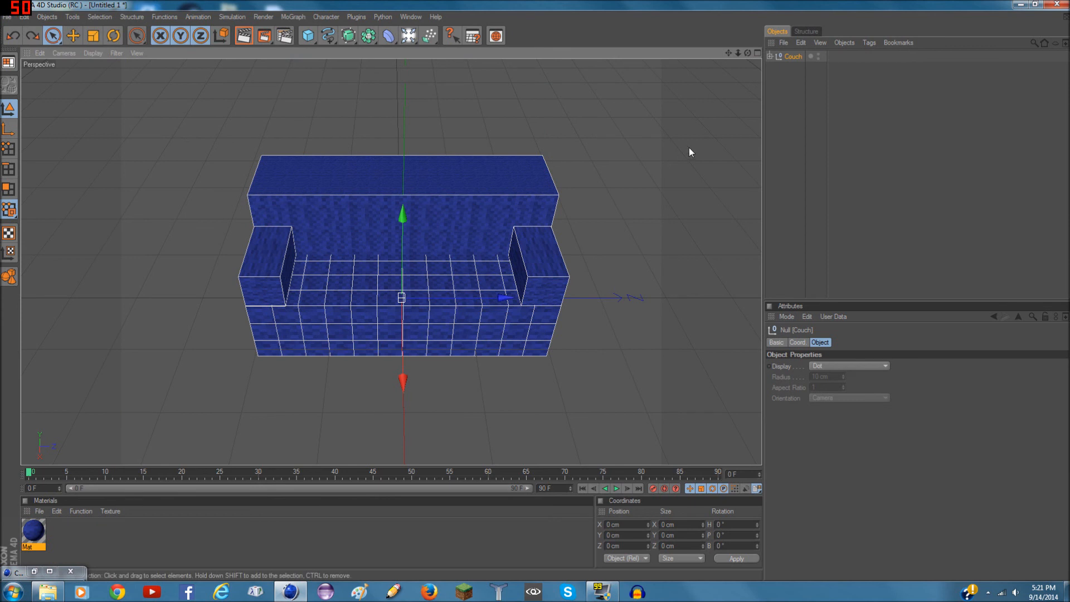
Delete the Couch from the scene along with its blue wool material
{"action": "left_click", "coordinate": [801, 42]}
{"action": "left_click", "coordinate": [828, 115]}
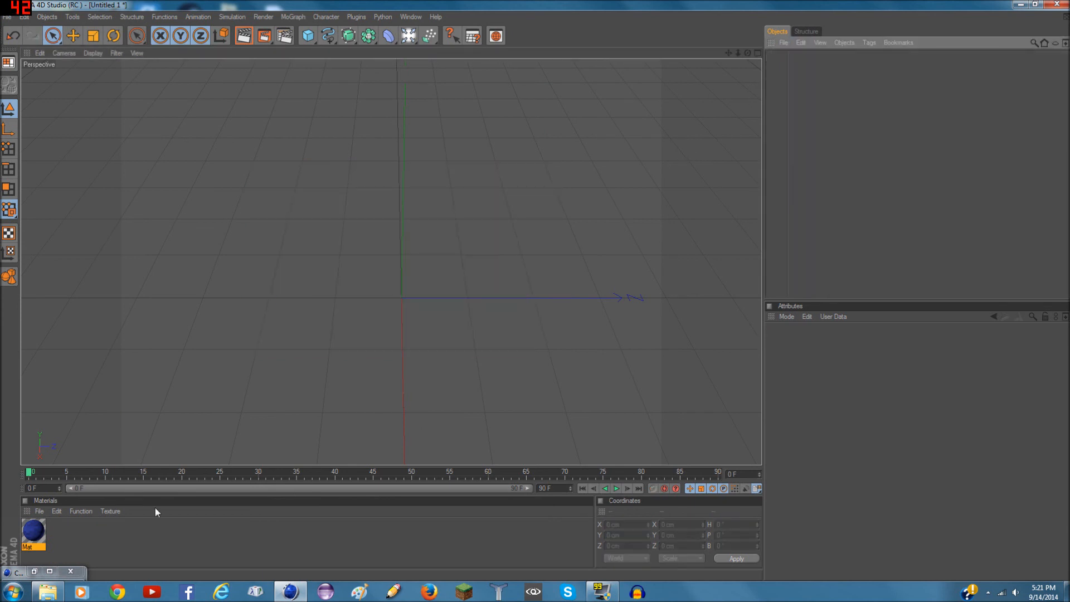
{"action": "left_click", "coordinate": [31, 536]}
{"action": "right_click", "coordinate": [50, 516]}
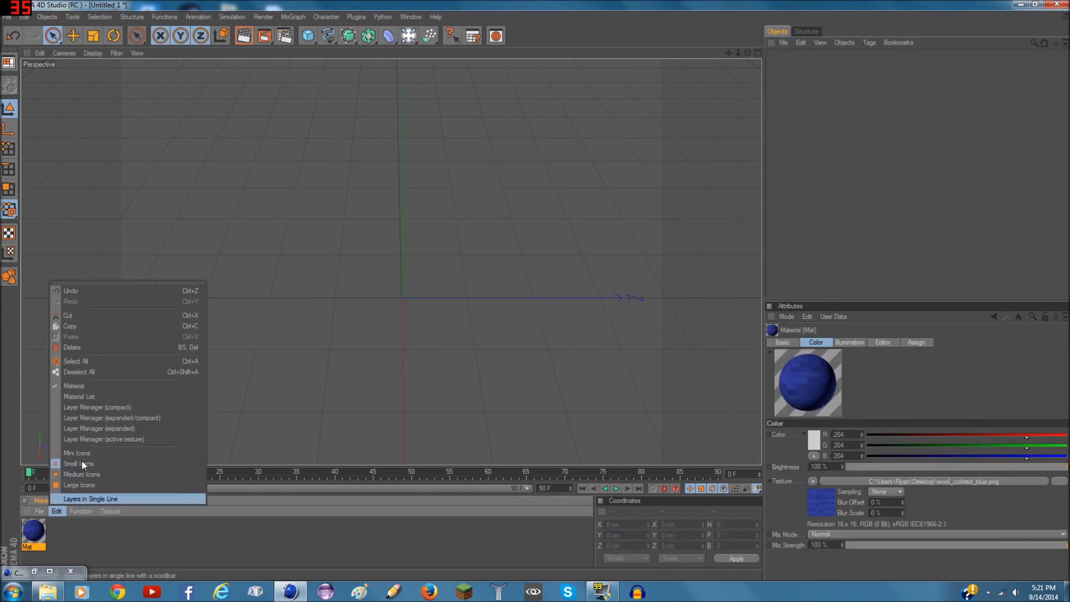
{"action": "left_click", "coordinate": [81, 345]}
Load the Light model from the Furniture 1 presets and minimize the Content Browser
{"action": "left_click", "coordinate": [34, 571]}
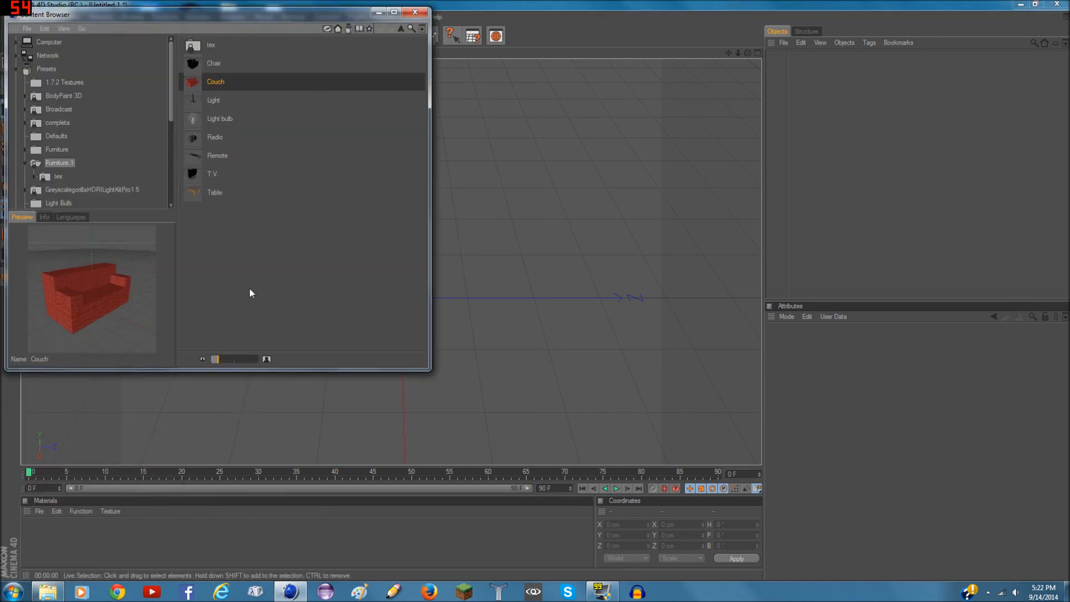
{"action": "double_click", "coordinate": [212, 103]}
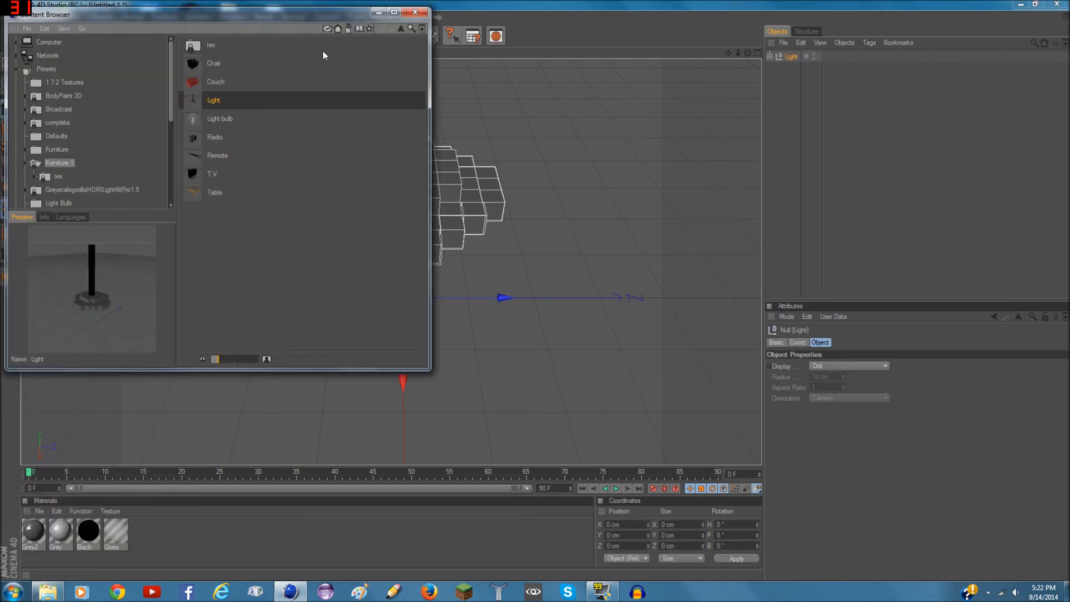
{"action": "left_click", "coordinate": [379, 12]}
Select the Light bulb nested in the Light's Holder, try moving it down out of the fixture, and undo the move
{"action": "scroll", "coordinate": [537, 138], "scroll_direction": "up", "scroll_amount": 3}
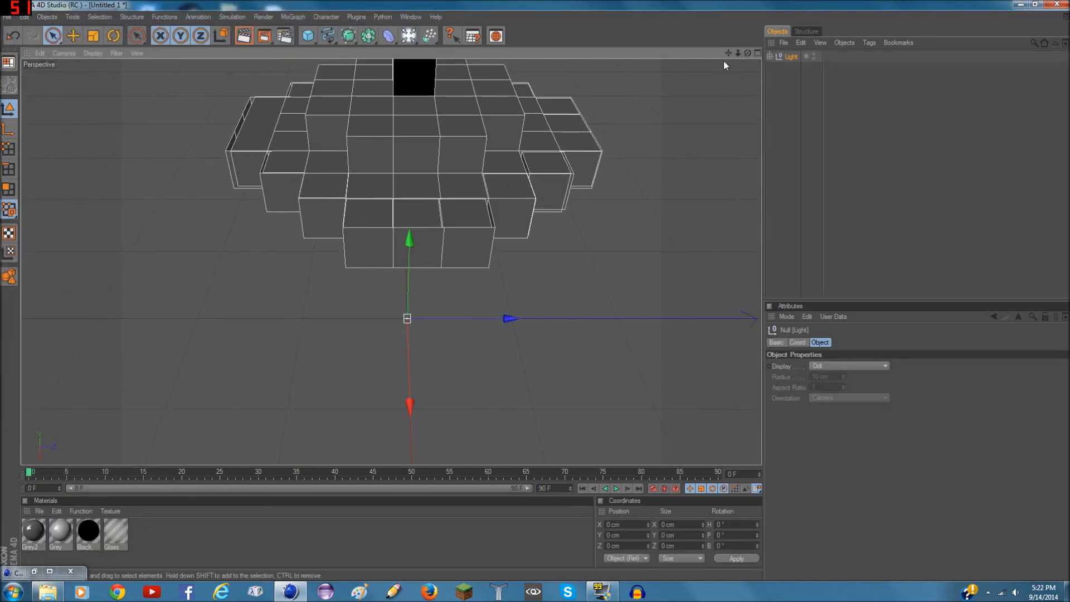
{"action": "left_click_drag", "start_coordinate": [748, 53], "coordinate": [748, 119]}
{"action": "left_click_drag", "start_coordinate": [457, 132], "coordinate": [398, 132], "text": "alt"}
{"action": "scroll", "coordinate": [457, 133], "scroll_direction": "up", "scroll_amount": 3}
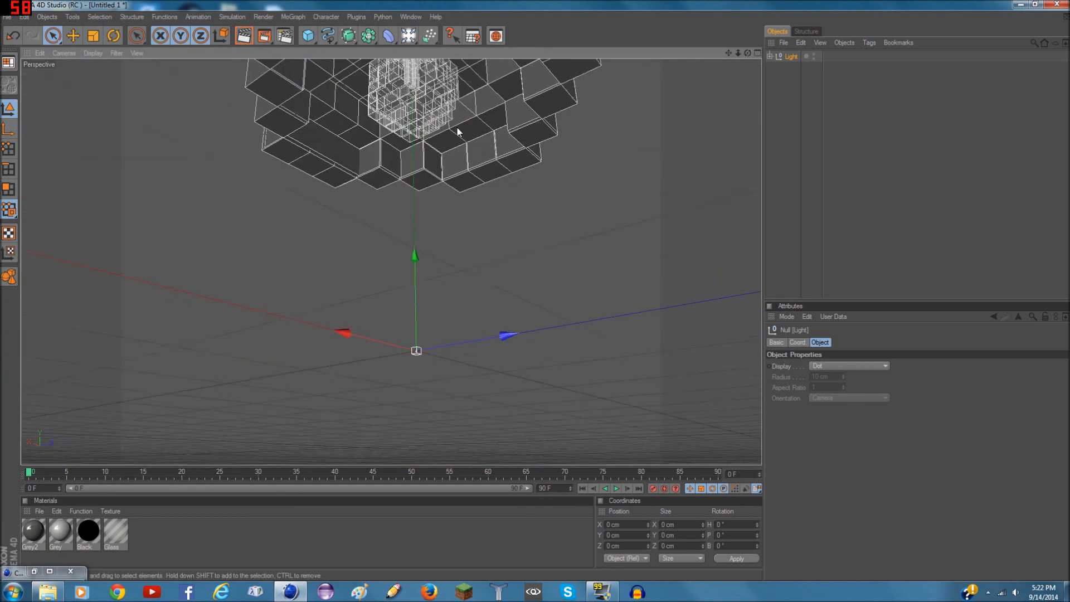
{"action": "scroll", "coordinate": [457, 133], "scroll_direction": "up", "scroll_amount": 3}
{"action": "left_click_drag", "start_coordinate": [729, 53], "coordinate": [669, 209]}
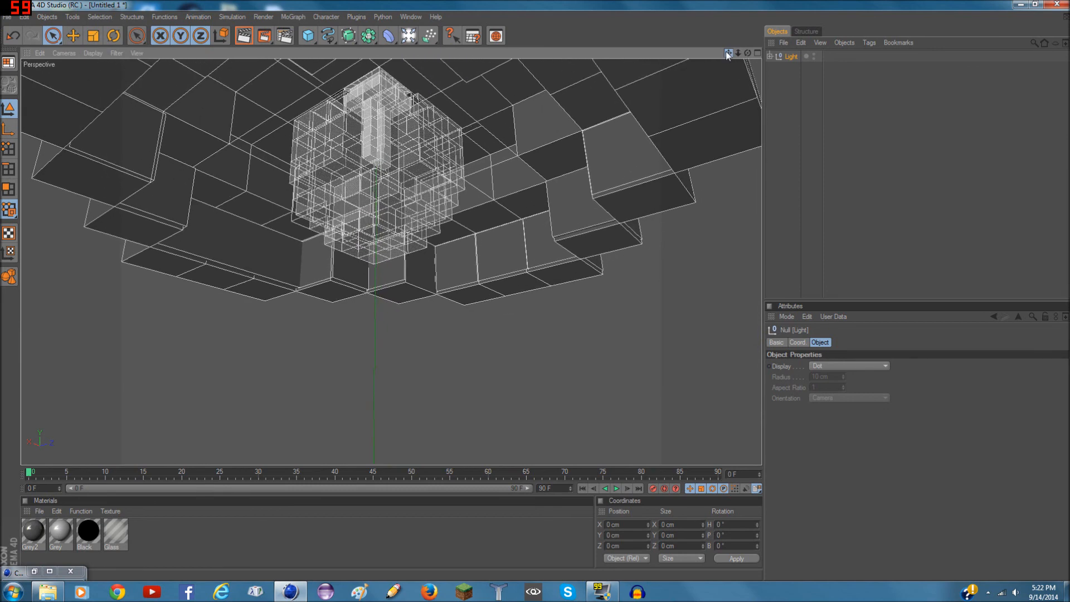
{"action": "left_click", "coordinate": [777, 67]}
{"action": "left_click", "coordinate": [769, 56]}
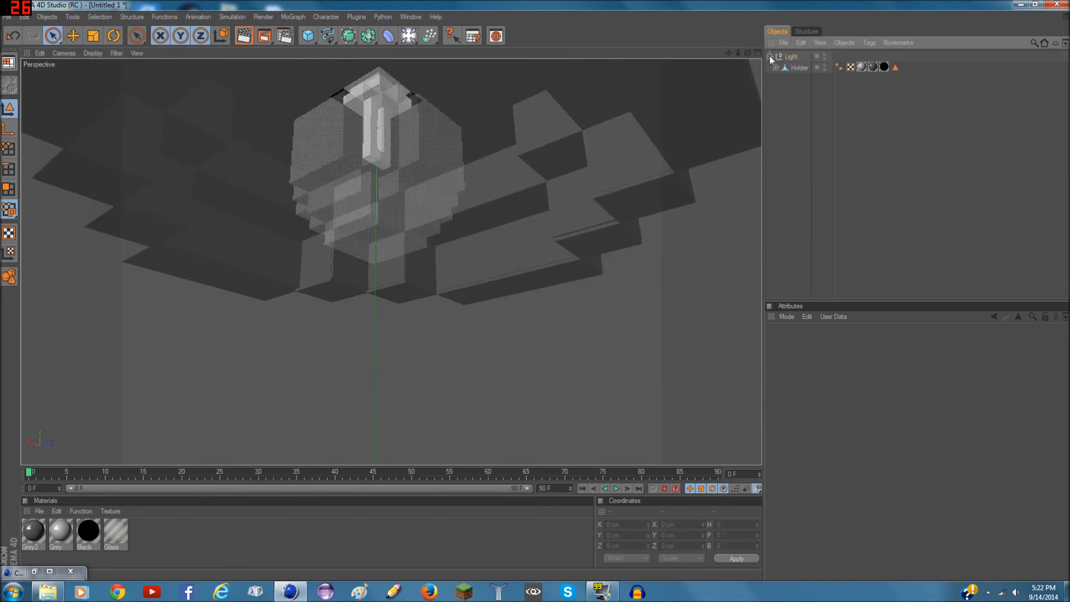
{"action": "left_click", "coordinate": [795, 68]}
{"action": "left_click", "coordinate": [775, 68]}
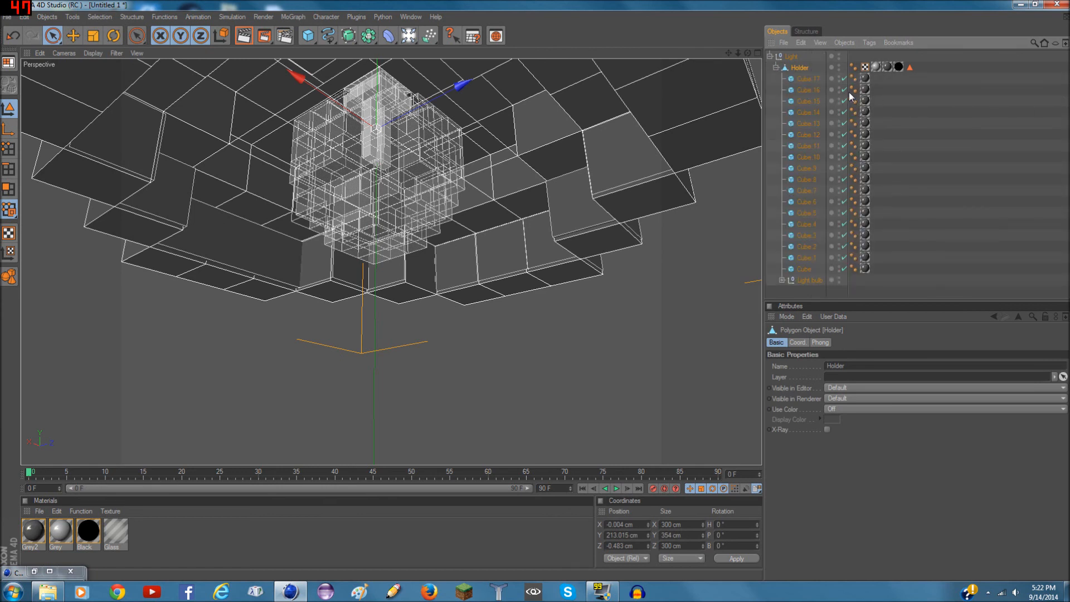
{"action": "left_click", "coordinate": [811, 280]}
{"action": "left_click_drag", "start_coordinate": [376, 222], "coordinate": [374, 382]}
{"action": "left_click", "coordinate": [14, 38]}
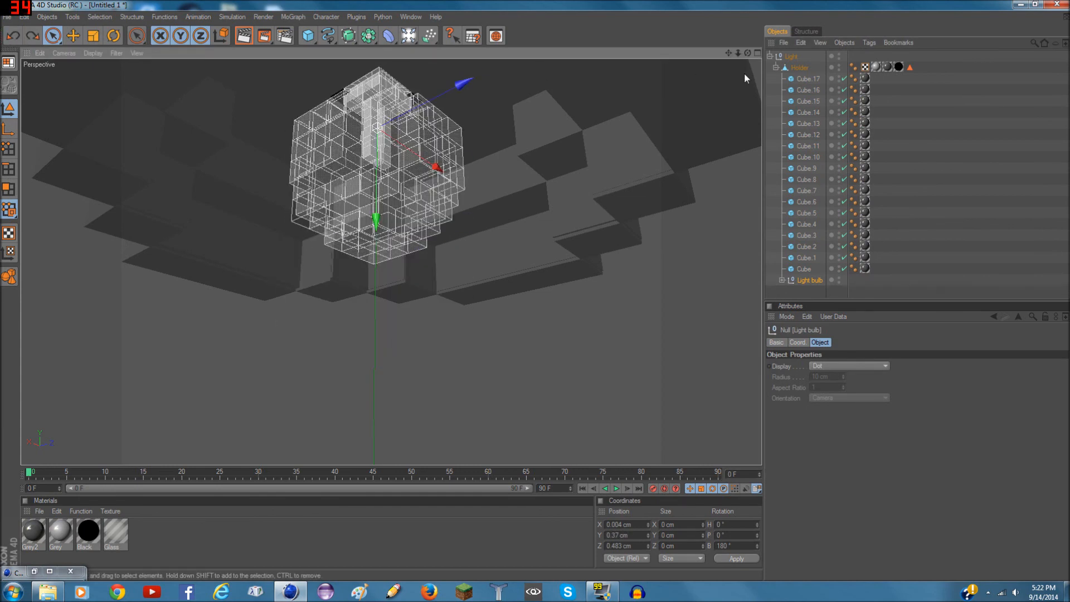
Collapse the Light's hierarchy and examine the top of its black pole from above
{"action": "left_click", "coordinate": [775, 68]}
{"action": "left_click", "coordinate": [770, 57]}
{"action": "scroll", "coordinate": [686, 72], "scroll_direction": "down", "scroll_amount": 5}
{"action": "scroll", "coordinate": [728, 66], "scroll_direction": "down", "scroll_amount": 6}
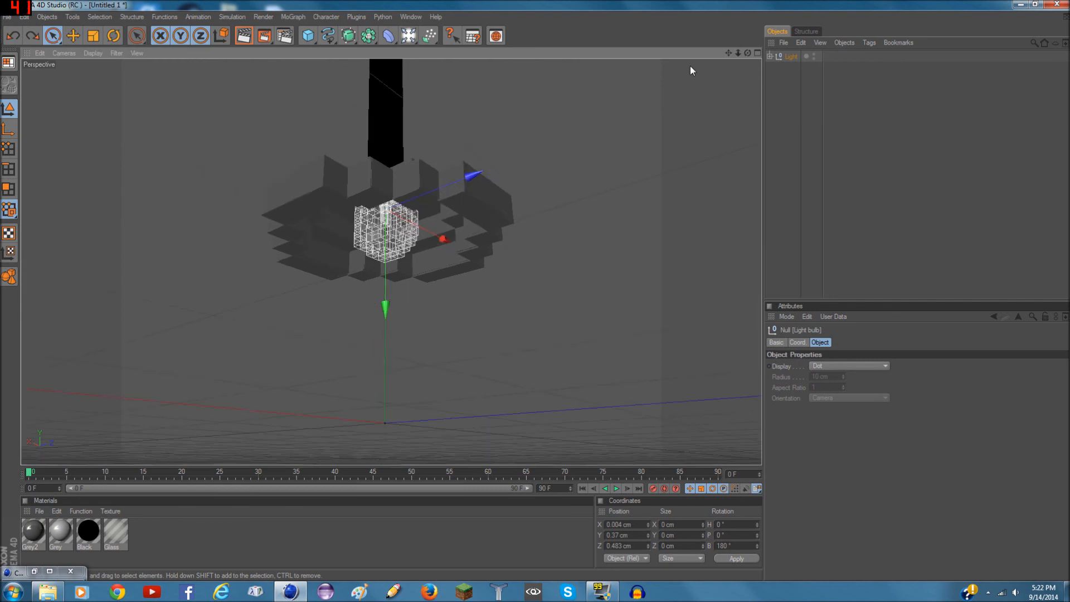
{"action": "left_click_drag", "start_coordinate": [748, 53], "coordinate": [734, 256]}
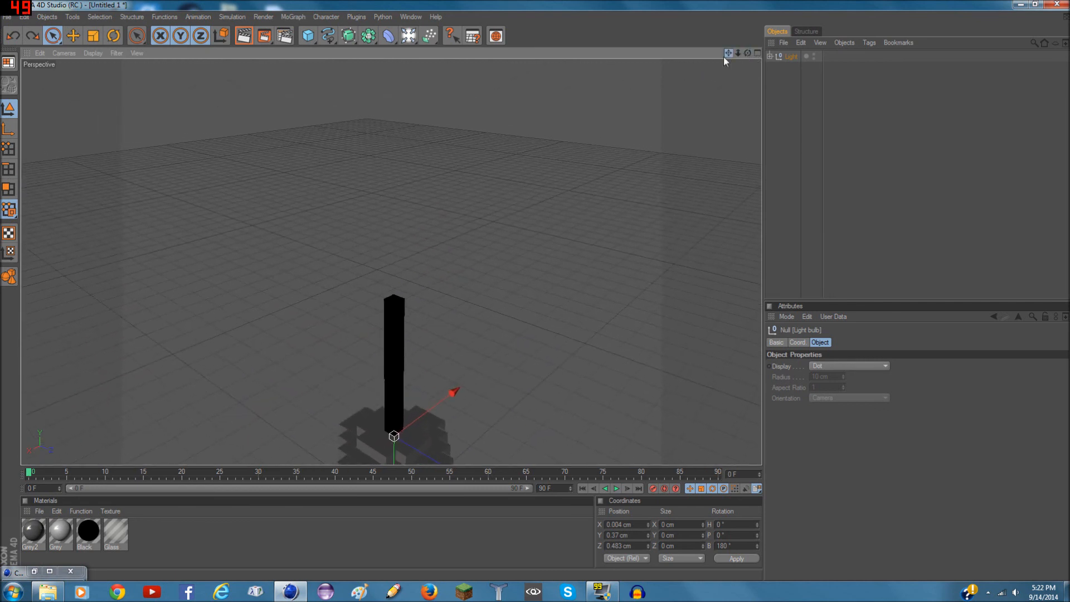
{"action": "scroll", "coordinate": [602, 138], "scroll_direction": "up", "scroll_amount": 5}
{"action": "left_click_drag", "start_coordinate": [728, 53], "coordinate": [729, 36]}
{"action": "scroll", "coordinate": [657, 143], "scroll_direction": "up", "scroll_amount": 3}
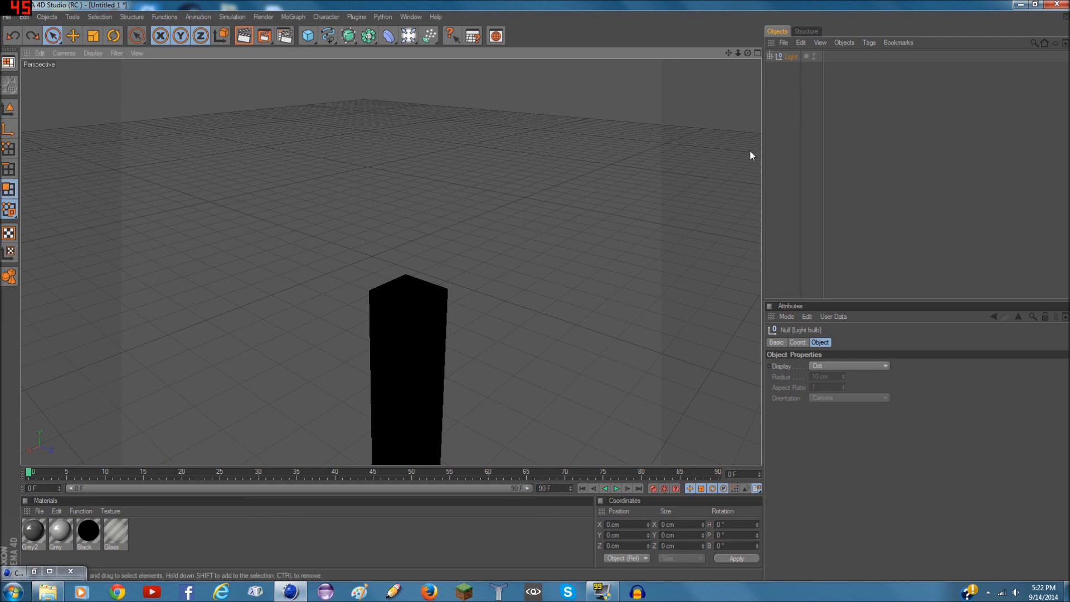
Select the Holder object and pick the top polygon of its black pole
{"action": "left_click", "coordinate": [769, 56]}
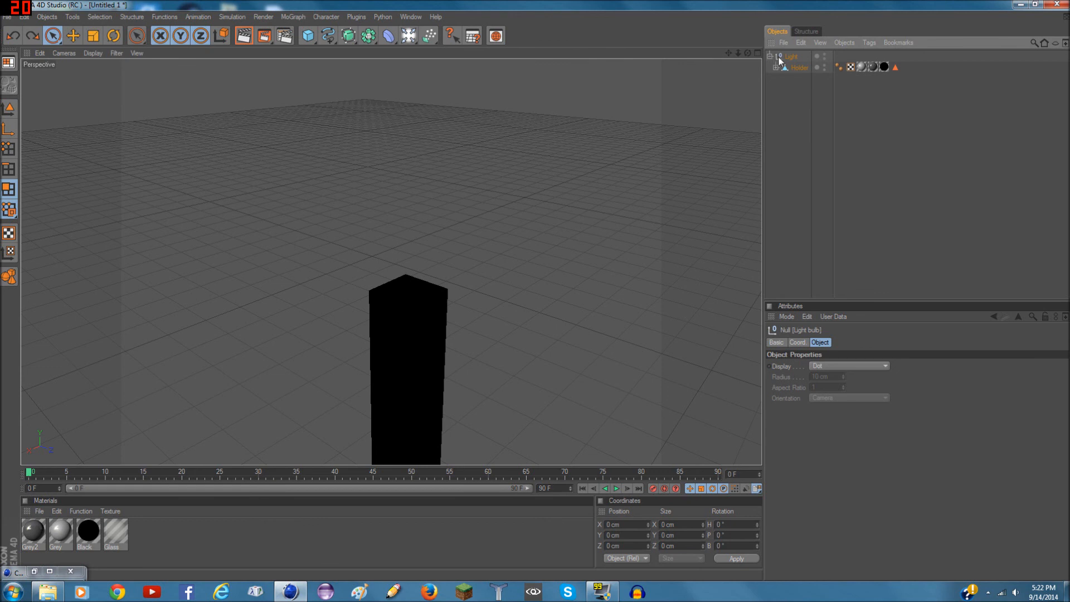
{"action": "left_click", "coordinate": [776, 66]}
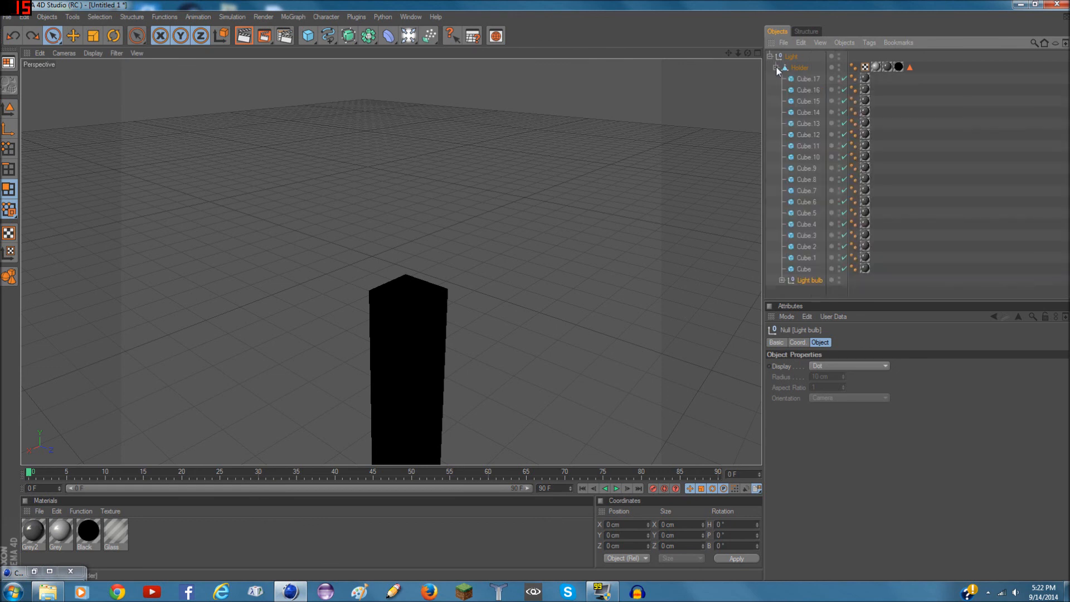
{"action": "left_click", "coordinate": [776, 66]}
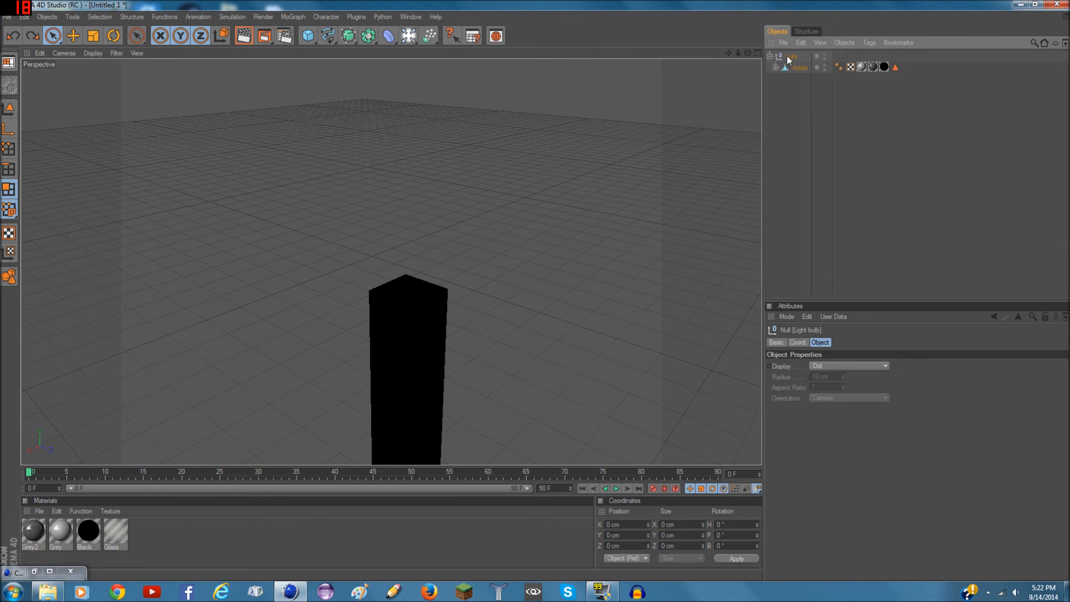
{"action": "left_click", "coordinate": [796, 66]}
{"action": "mouse_move", "coordinate": [729, 54]}
{"action": "left_mouse_down"}
{"action": "mouse_move", "coordinate": [728, 23]}
{"action": "mouse_move", "coordinate": [772, 1]}
{"action": "mouse_move", "coordinate": [731, 58]}
{"action": "left_mouse_up"}
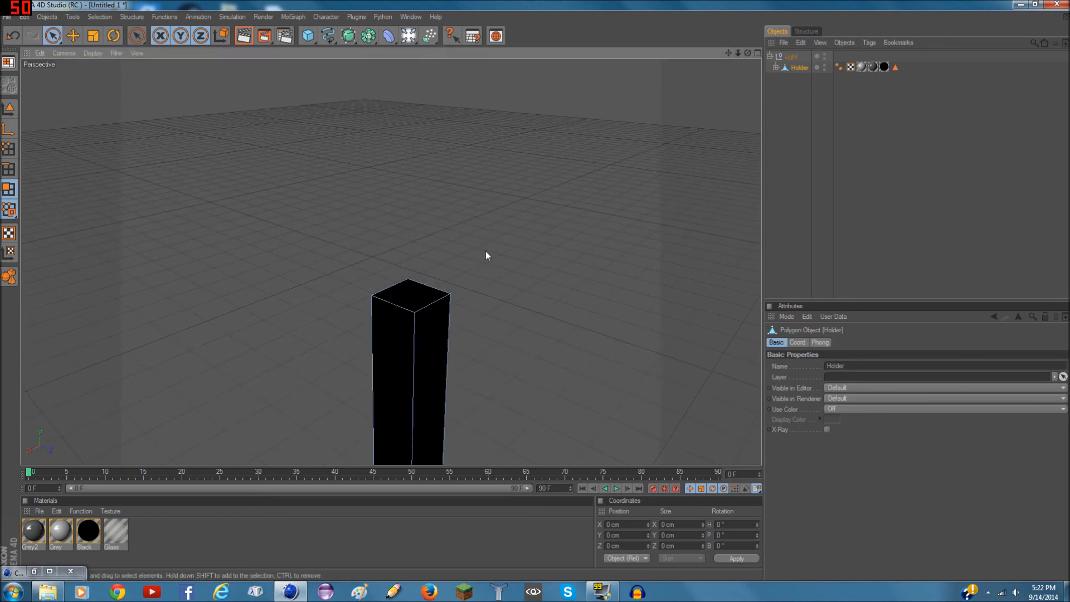
{"action": "left_click", "coordinate": [429, 292]}
{"action": "scroll", "coordinate": [510, 249], "scroll_direction": "down", "scroll_amount": 3}
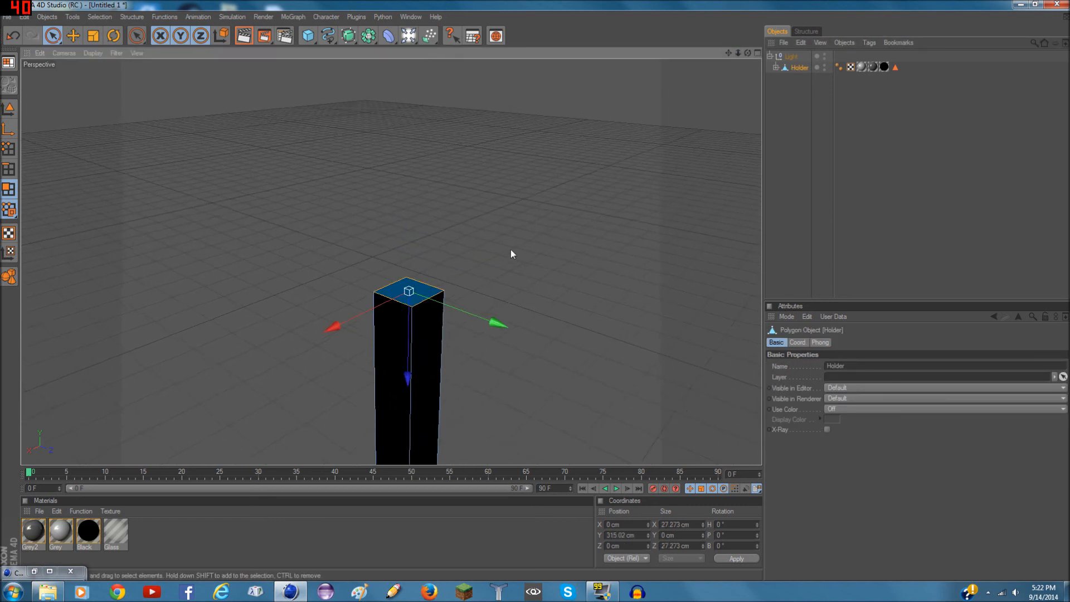
Extrude the pole's top polygon upward repeatedly until it reaches a height of about 2041 cm
{"action": "right_click", "coordinate": [514, 248]}
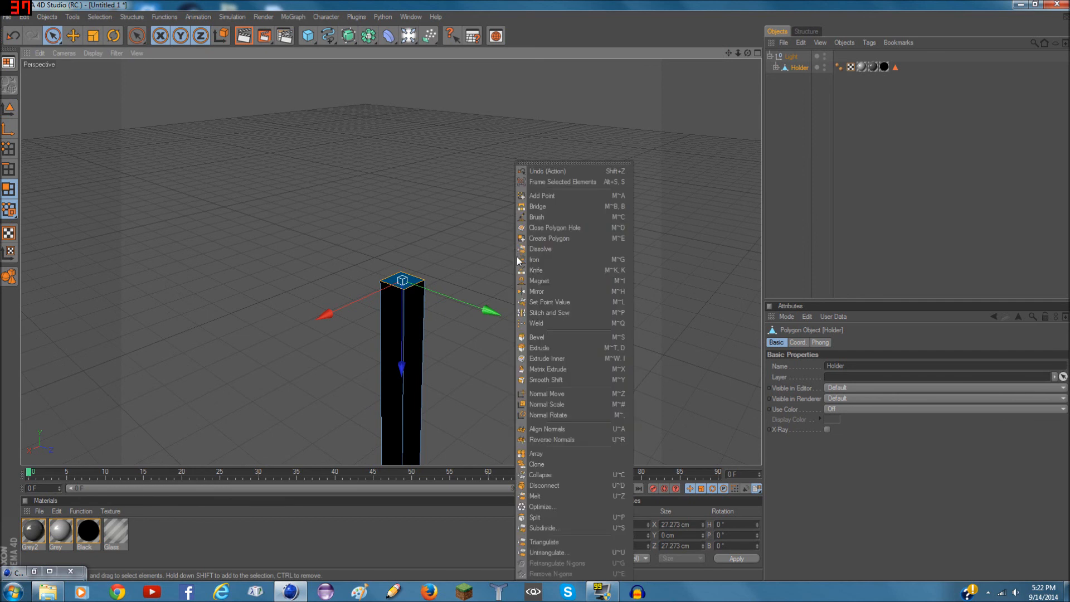
{"action": "left_click", "coordinate": [549, 347]}
{"action": "left_click_drag", "start_coordinate": [396, 356], "coordinate": [398, 143]}
{"action": "scroll", "coordinate": [631, 229], "scroll_direction": "down", "scroll_amount": 5}
{"action": "left_click_drag", "start_coordinate": [397, 278], "coordinate": [397, 72]}
{"action": "scroll", "coordinate": [443, 303], "scroll_direction": "down", "scroll_amount": 5}
{"action": "left_click_drag", "start_coordinate": [398, 238], "coordinate": [398, 236]}
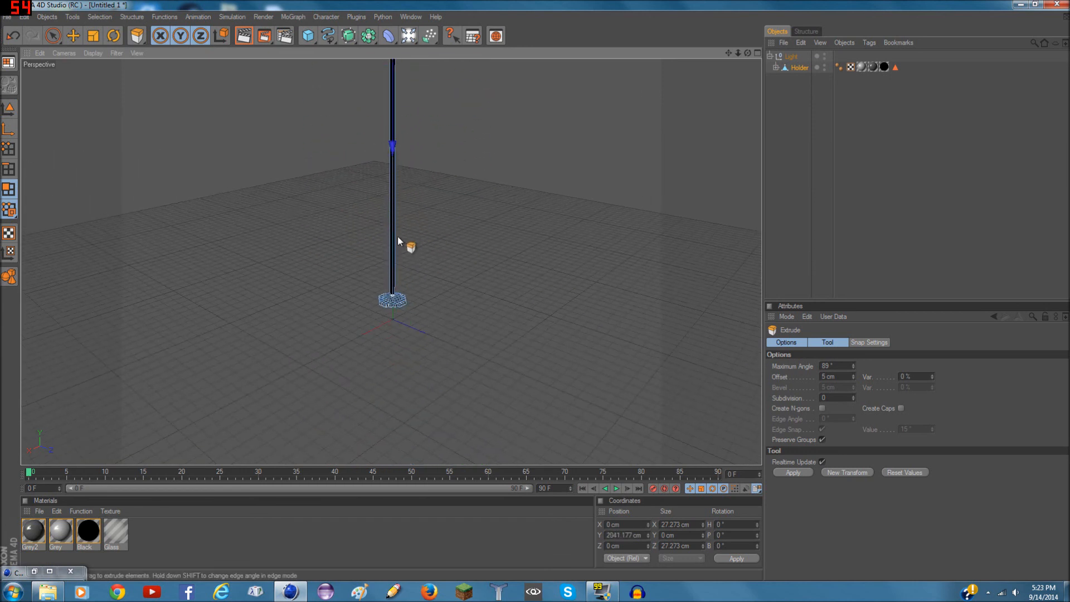
{"action": "scroll", "coordinate": [397, 235], "scroll_direction": "down", "scroll_amount": 5}
{"action": "scroll", "coordinate": [385, 233], "scroll_direction": "up", "scroll_amount": 1}
{"action": "scroll", "coordinate": [390, 233], "scroll_direction": "up", "scroll_amount": 3}
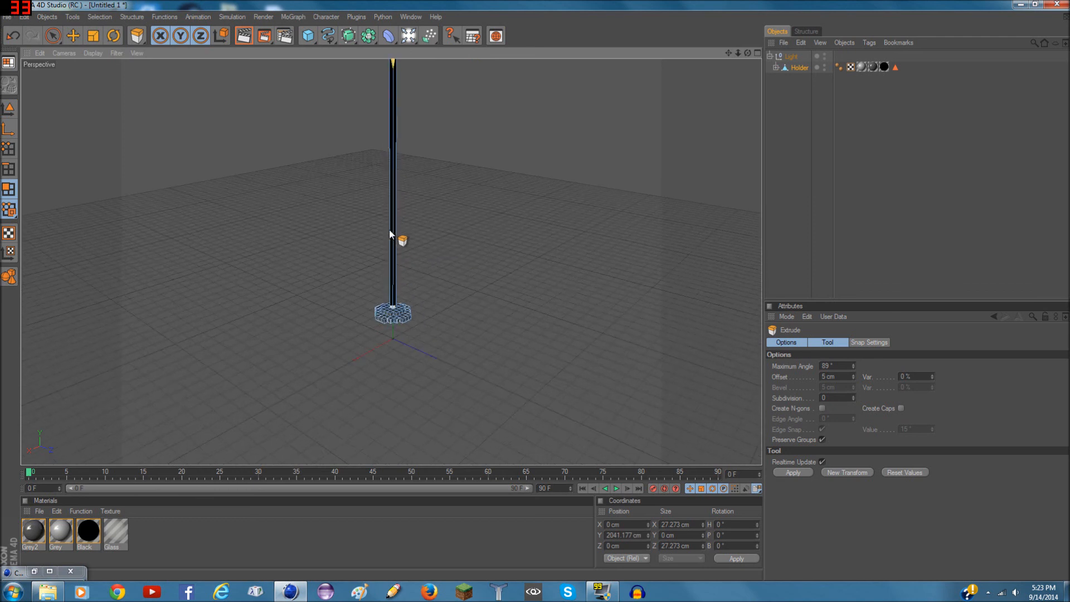
Undo the extrusions that lengthened the Holder's pole
{"action": "left_click", "coordinate": [13, 39]}
{"action": "left_click", "coordinate": [13, 39]}
{"action": "scroll", "coordinate": [313, 182], "scroll_direction": "up", "scroll_amount": 3}
Delete the Light model with its Holder from the scene
{"action": "left_click_drag", "start_coordinate": [738, 55], "coordinate": [749, 58]}
{"action": "right_click", "coordinate": [803, 53]}
{"action": "left_click", "coordinate": [797, 63]}
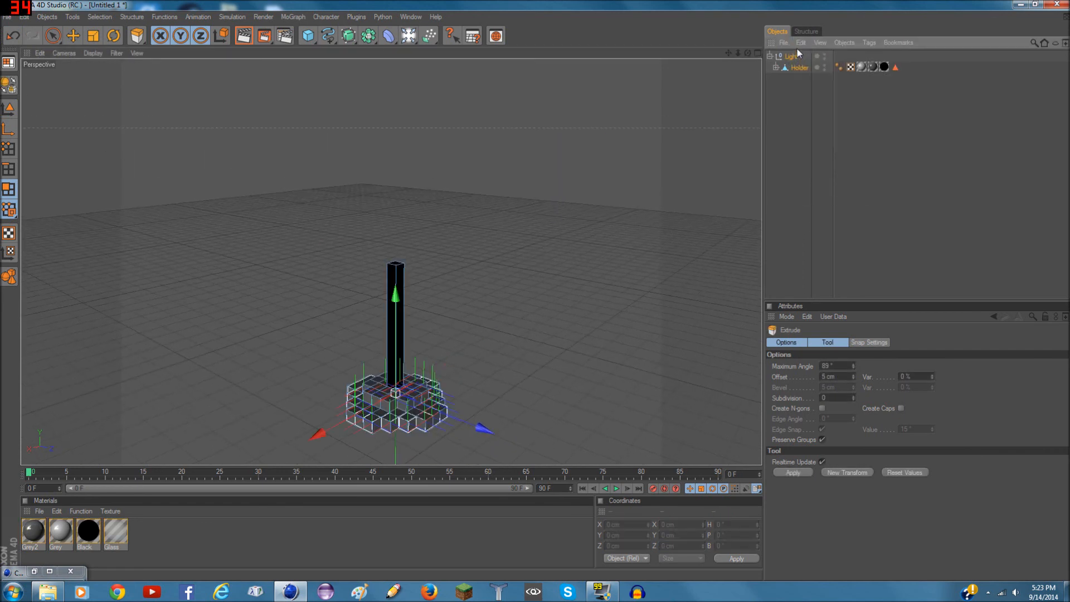
{"action": "left_click", "coordinate": [801, 43]}
{"action": "left_click", "coordinate": [802, 113]}
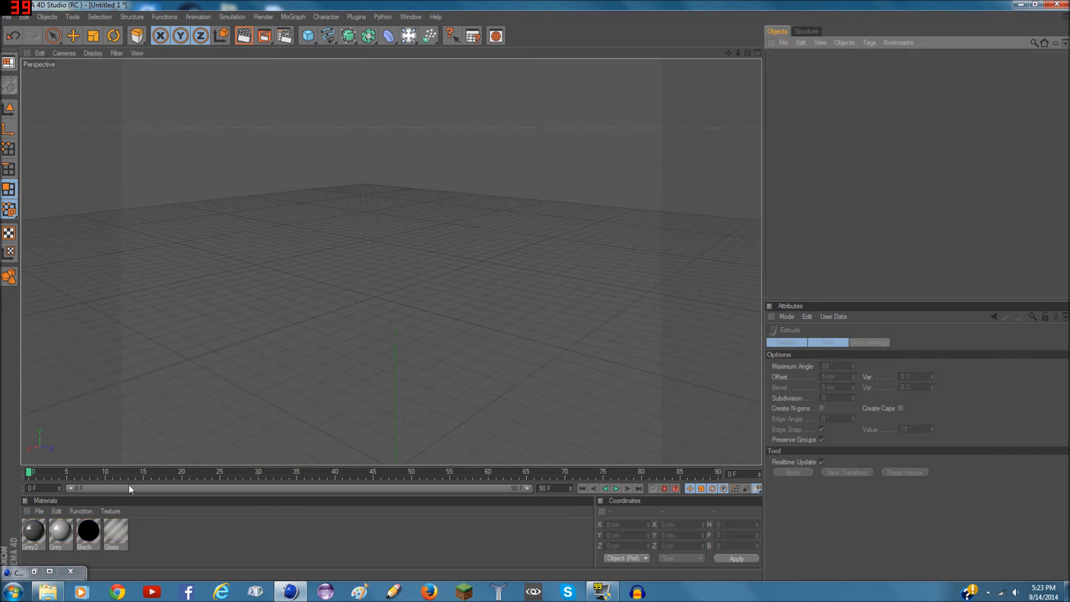
Delete all four leftover materials: Grey2, Grey, Black and Glass
{"action": "key", "text": "ctrl+a"}
{"action": "left_click", "coordinate": [56, 511]}
{"action": "left_click", "coordinate": [66, 347]}
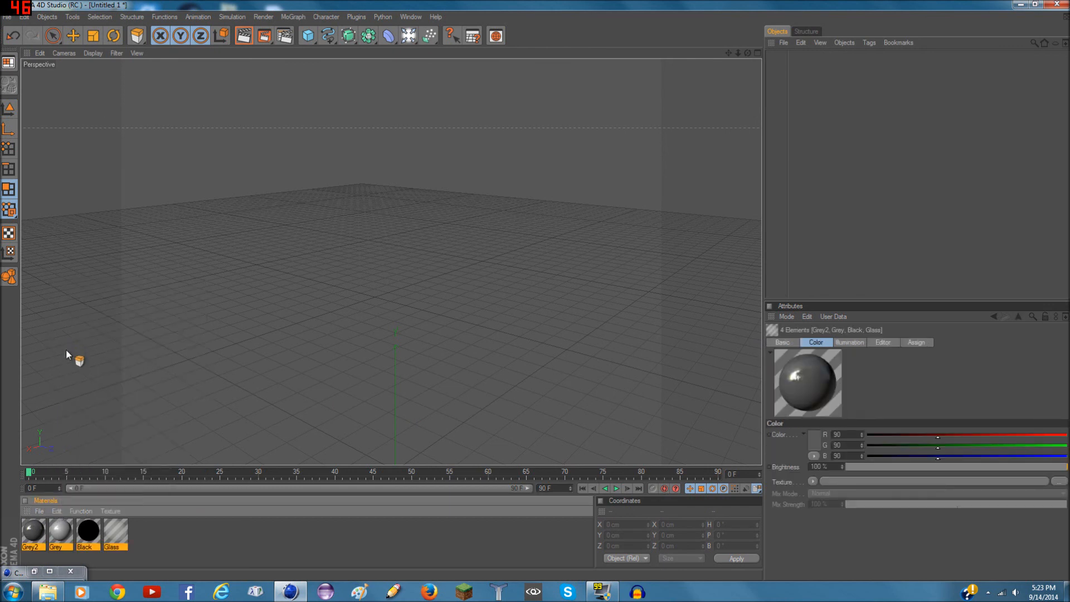
{"action": "left_click", "coordinate": [56, 511]}
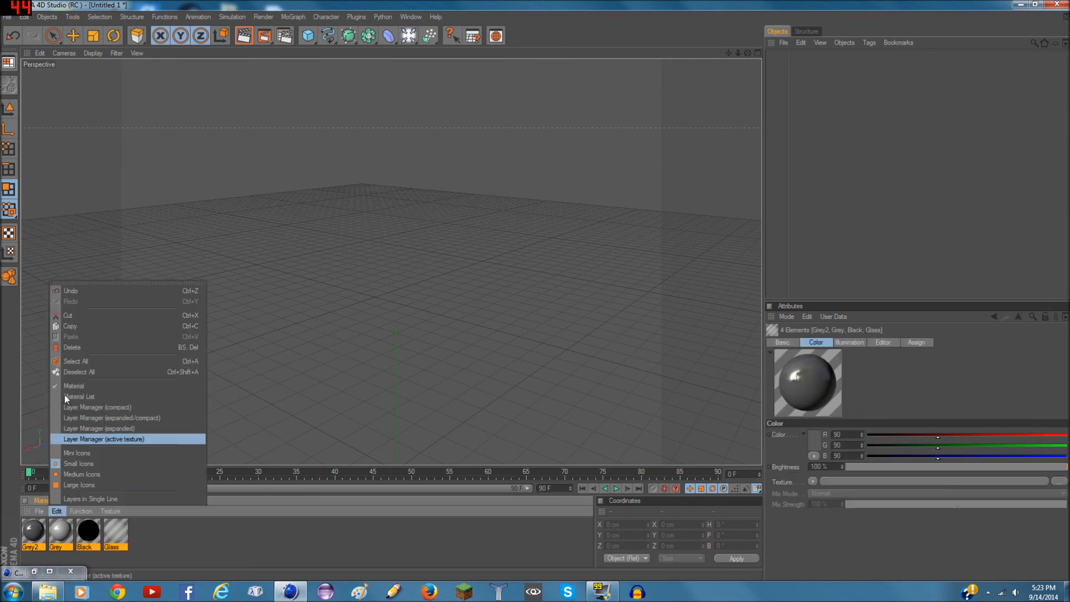
{"action": "left_click", "coordinate": [73, 347]}
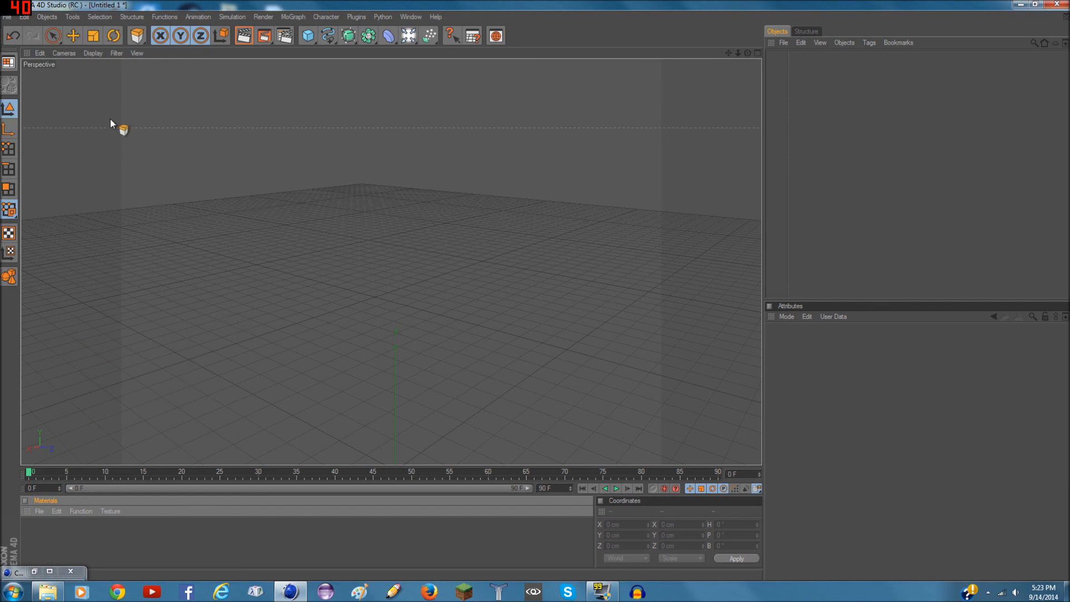
Switch to Live Selection, load the Light bulb model from the Furniture 1 presets, and minimize the Content Browser
{"action": "left_click", "coordinate": [51, 37]}
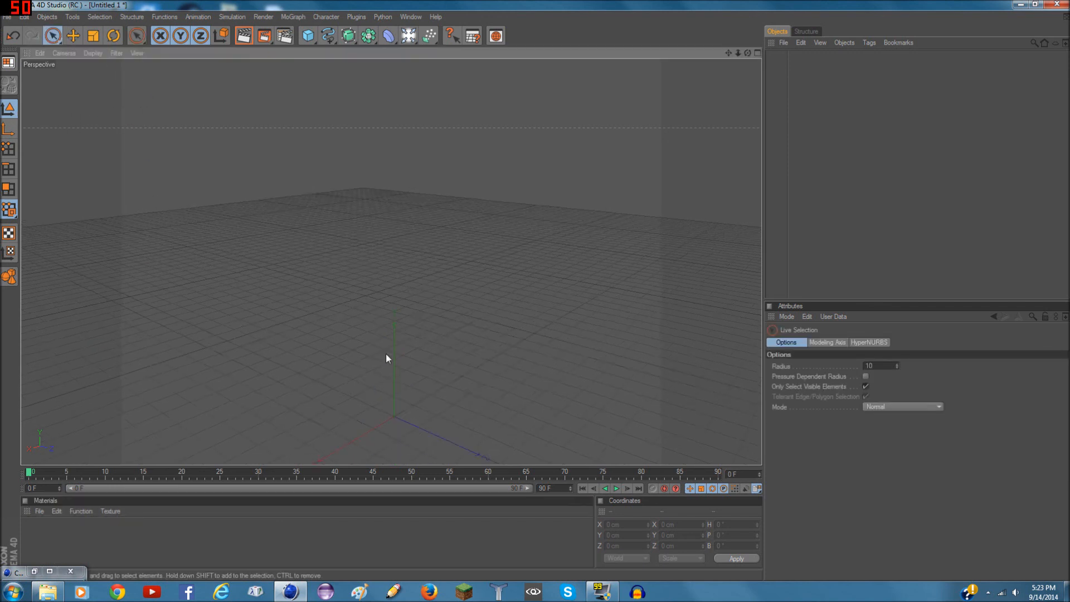
{"action": "scroll", "coordinate": [385, 342], "scroll_direction": "up", "scroll_amount": 2}
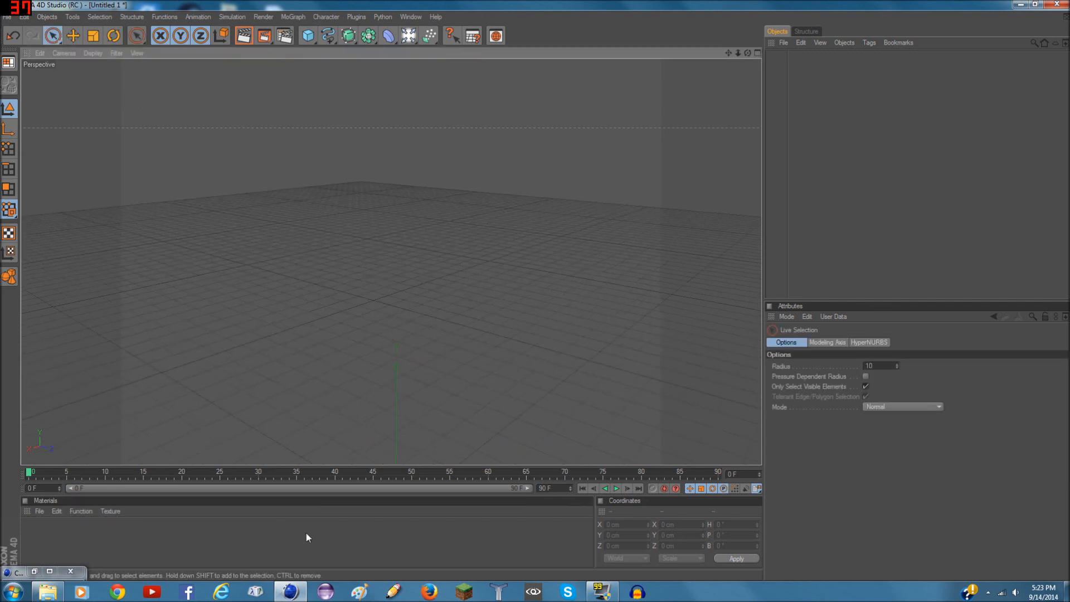
{"action": "left_click", "coordinate": [34, 571]}
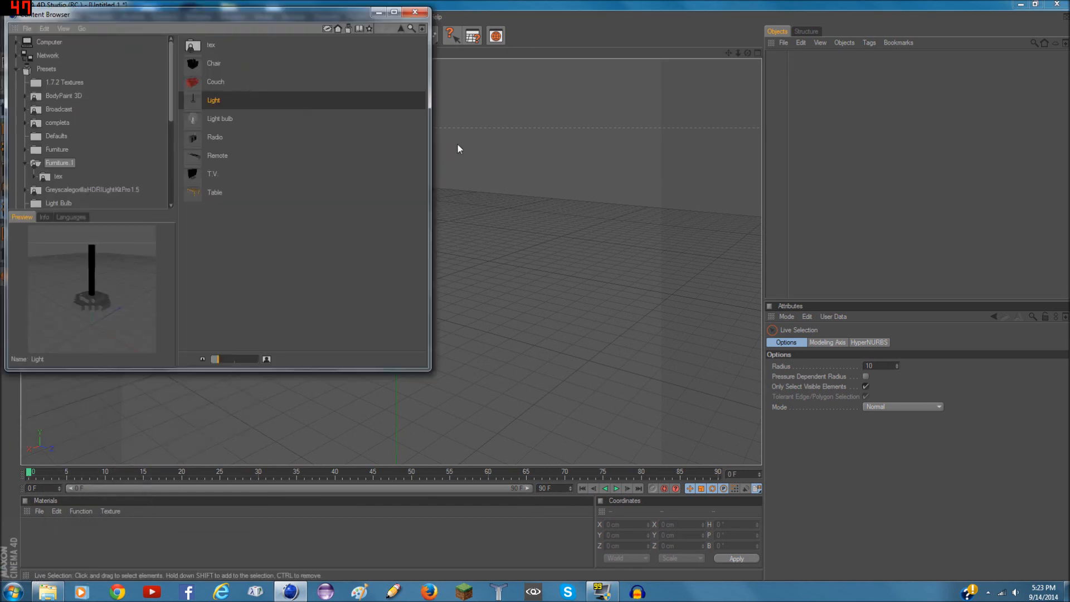
{"action": "double_click", "coordinate": [227, 120]}
{"action": "left_click", "coordinate": [380, 12]}
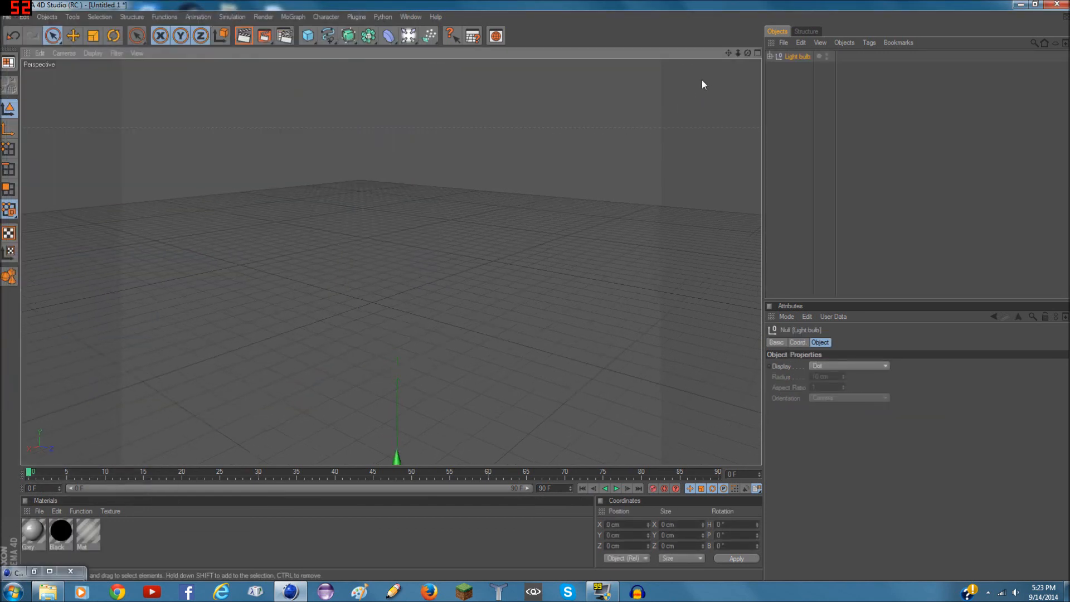
Examine the Light bulb model up close from the side
{"action": "left_click_drag", "start_coordinate": [728, 52], "coordinate": [741, 16]}
{"action": "scroll", "coordinate": [527, 214], "scroll_direction": "up", "scroll_amount": 6}
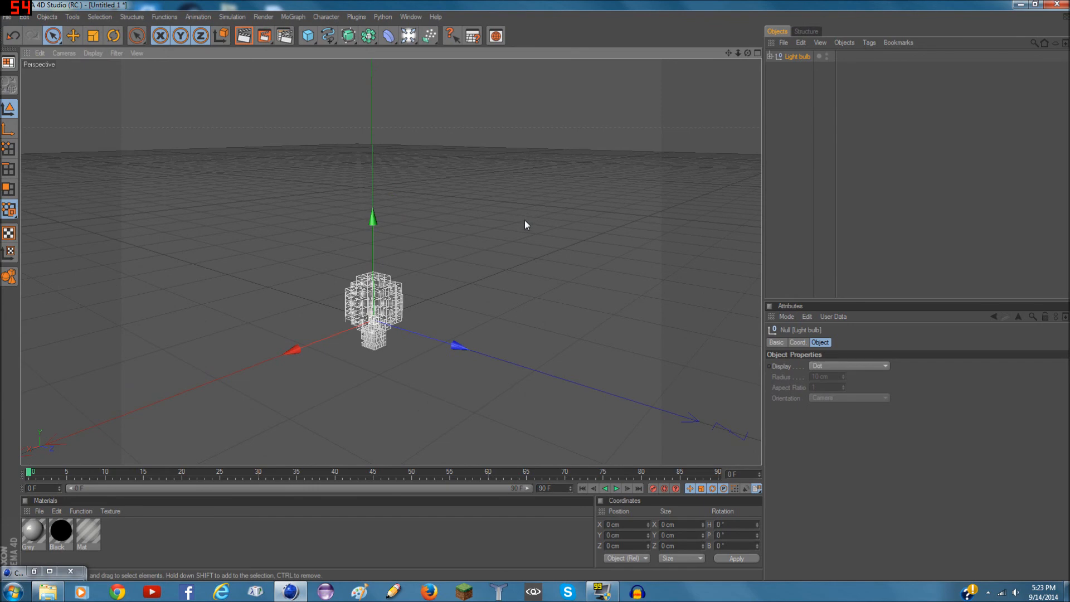
{"action": "left_click_drag", "start_coordinate": [748, 53], "coordinate": [739, 51]}
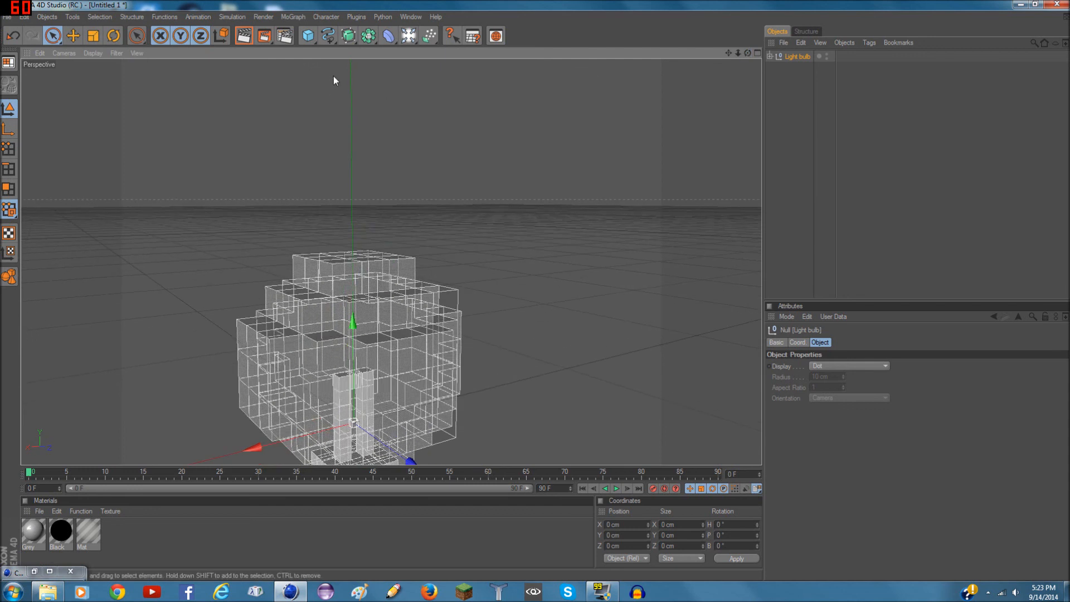
Render the Light bulb model in the viewport close up and from farther away, and view it from above
{"action": "left_click", "coordinate": [244, 39]}
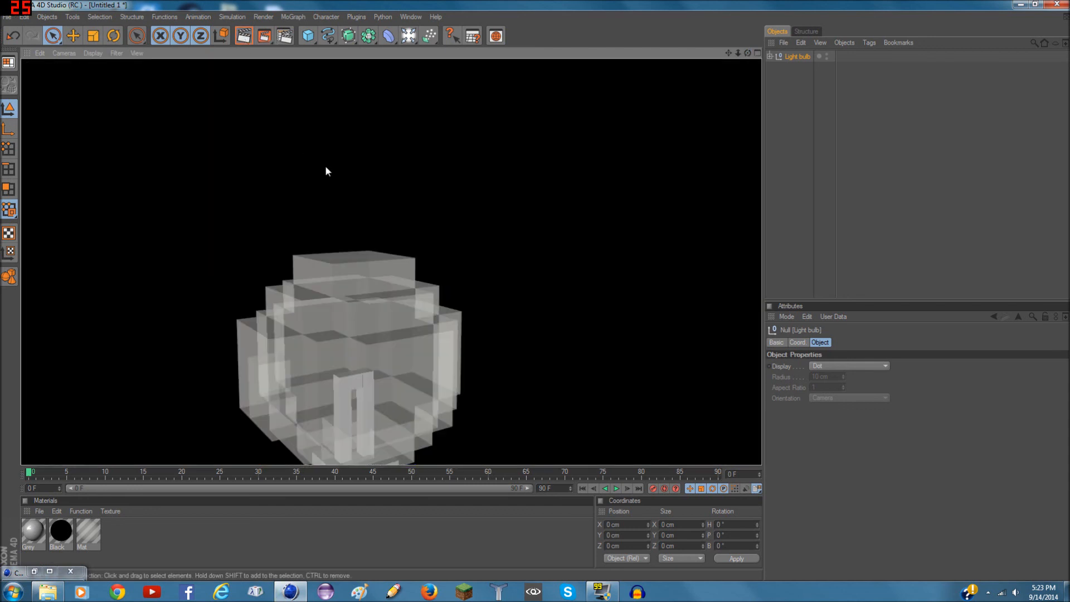
{"action": "scroll", "coordinate": [411, 223], "scroll_direction": "down", "scroll_amount": 5}
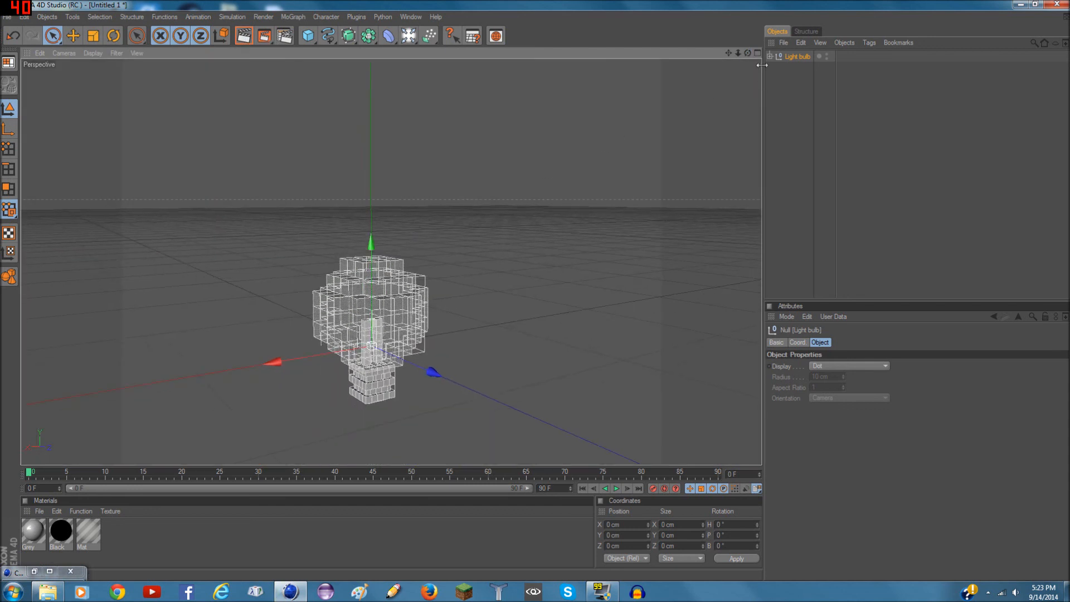
{"action": "left_click_drag", "start_coordinate": [748, 53], "coordinate": [741, 19]}
{"action": "left_click", "coordinate": [243, 36]}
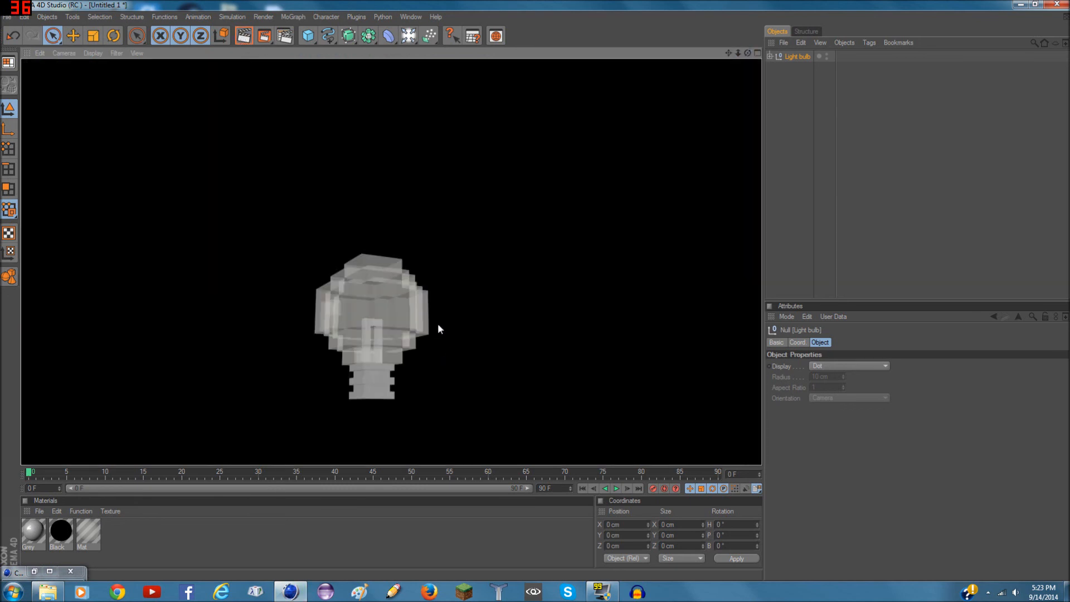
{"action": "scroll", "coordinate": [439, 323], "scroll_direction": "up", "scroll_amount": 2}
{"action": "left_click_drag", "start_coordinate": [748, 53], "coordinate": [718, 68]}
{"action": "scroll", "coordinate": [504, 158], "scroll_direction": "down", "scroll_amount": 5}
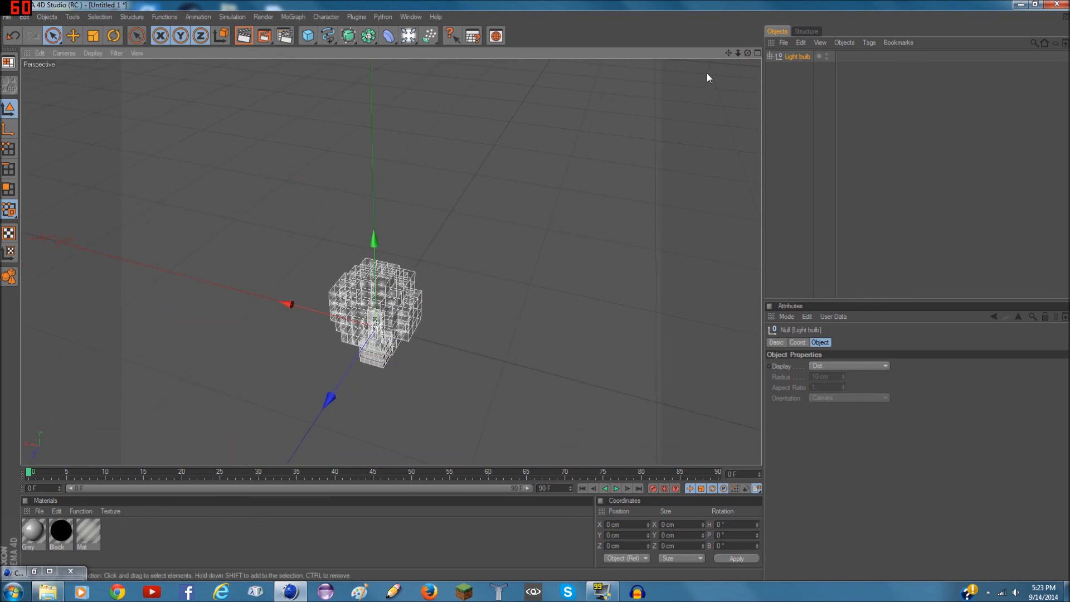
Delete the Light bulb model and its leftover Grey, Black and Mat materials from the scene
{"action": "left_click", "coordinate": [801, 42]}
{"action": "left_click", "coordinate": [817, 115]}
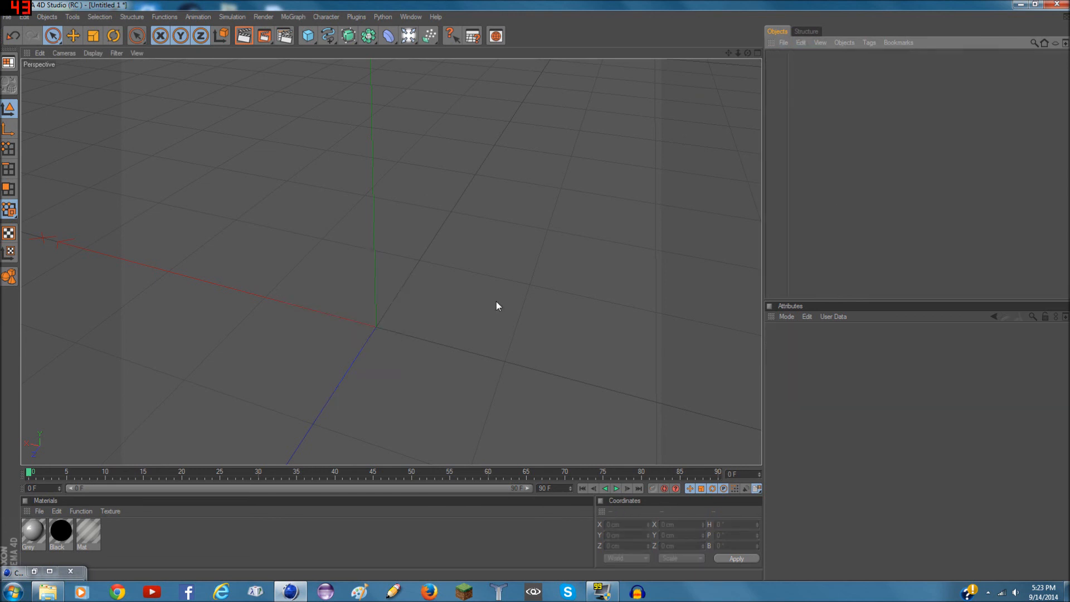
{"action": "key", "text": "ctrl+a"}
{"action": "left_click", "coordinate": [57, 511]}
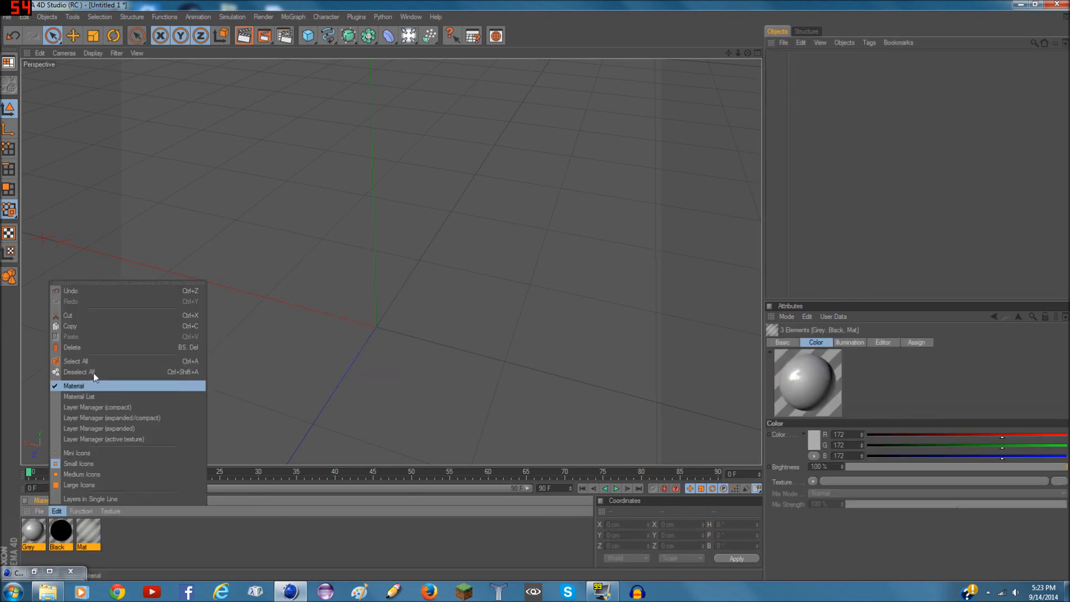
{"action": "left_click", "coordinate": [93, 352]}
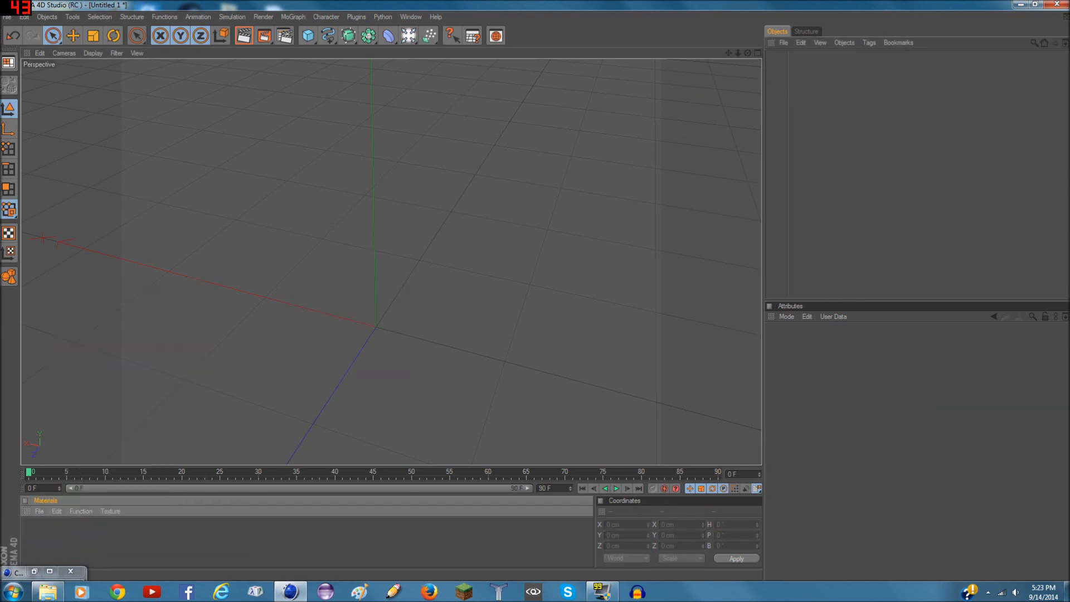
Load the Radio model from the Furniture 1 presets and minimize the Content Browser
{"action": "left_click", "coordinate": [51, 571]}
{"action": "left_click_drag", "start_coordinate": [435, 6], "coordinate": [285, 115]}
{"action": "double_click", "coordinate": [278, 237]}
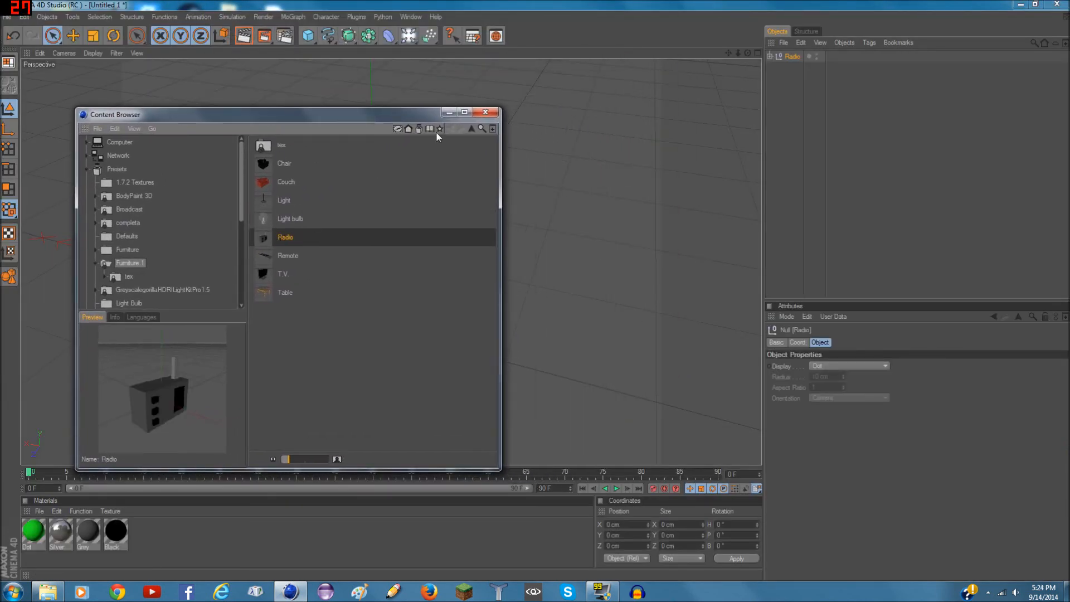
{"action": "left_click", "coordinate": [448, 113]}
Examine the Radio model's front and antenna up close, and show the Silver material's color settings
{"action": "scroll", "coordinate": [442, 163], "scroll_direction": "up", "scroll_amount": 2}
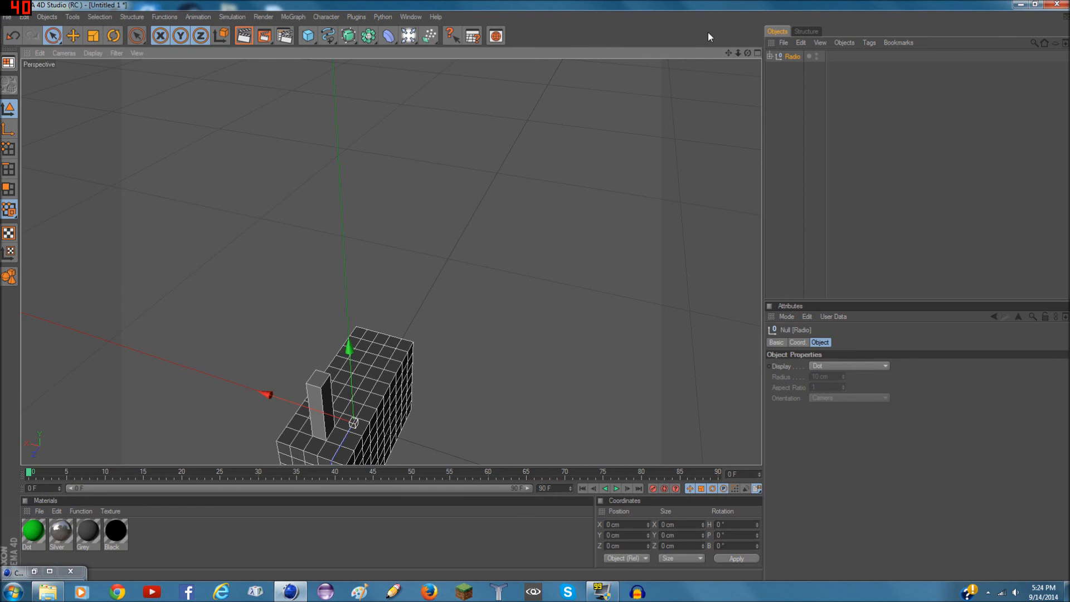
{"action": "left_click_drag", "start_coordinate": [747, 54], "coordinate": [749, 59]}
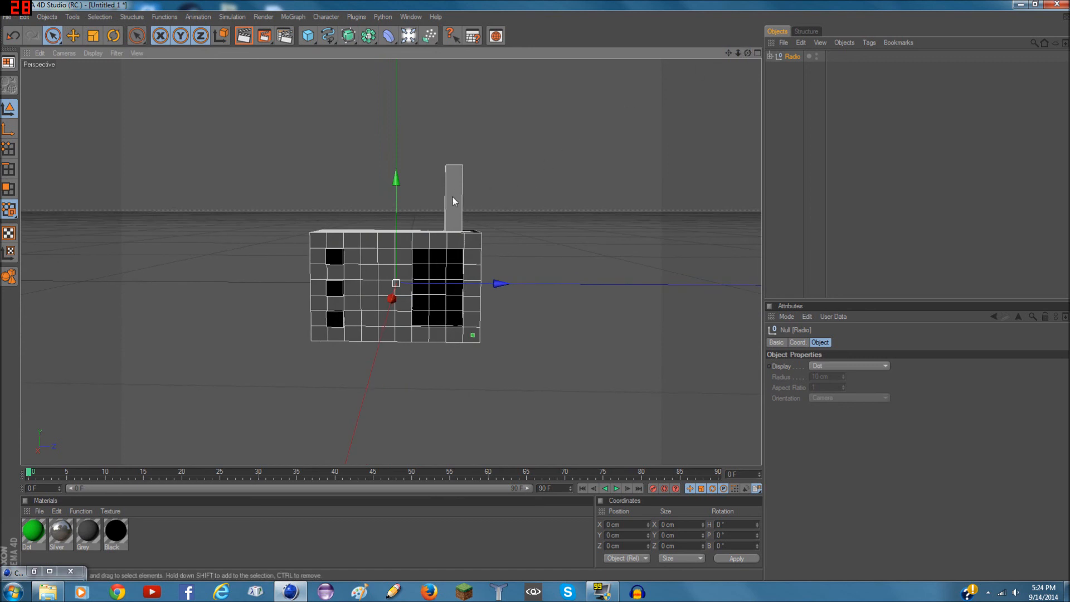
{"action": "left_click", "coordinate": [58, 540]}
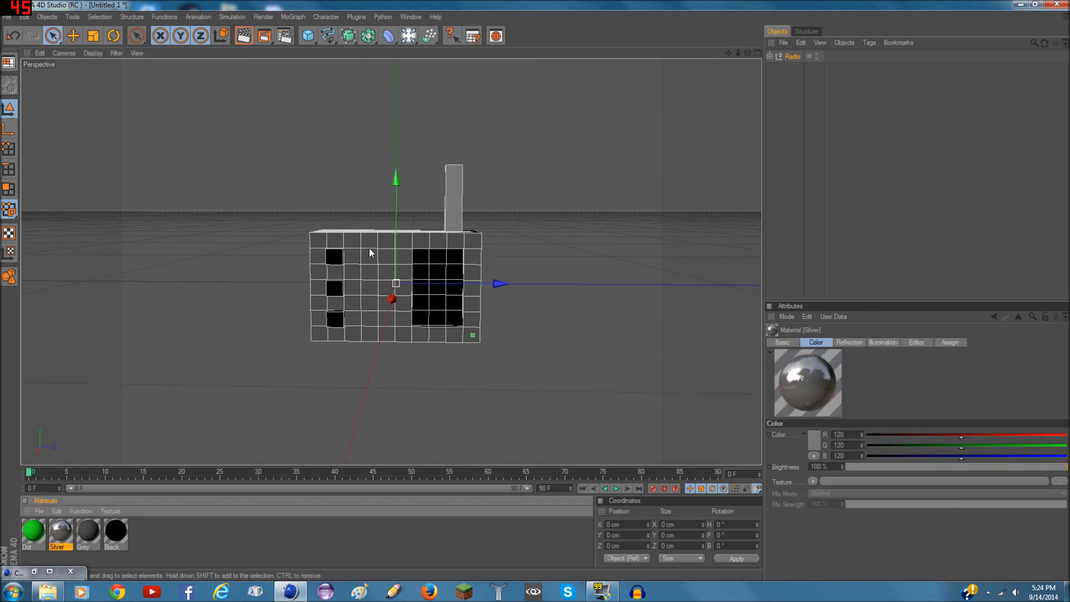
{"action": "scroll", "coordinate": [518, 193], "scroll_direction": "up", "scroll_amount": 3}
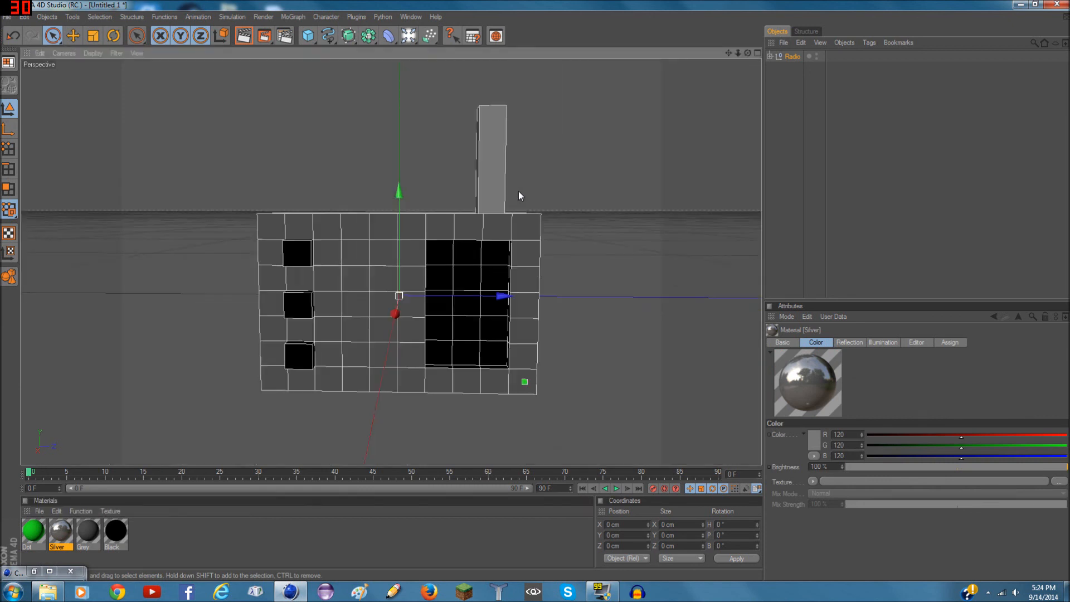
{"action": "scroll", "coordinate": [519, 196], "scroll_direction": "down", "scroll_amount": 2}
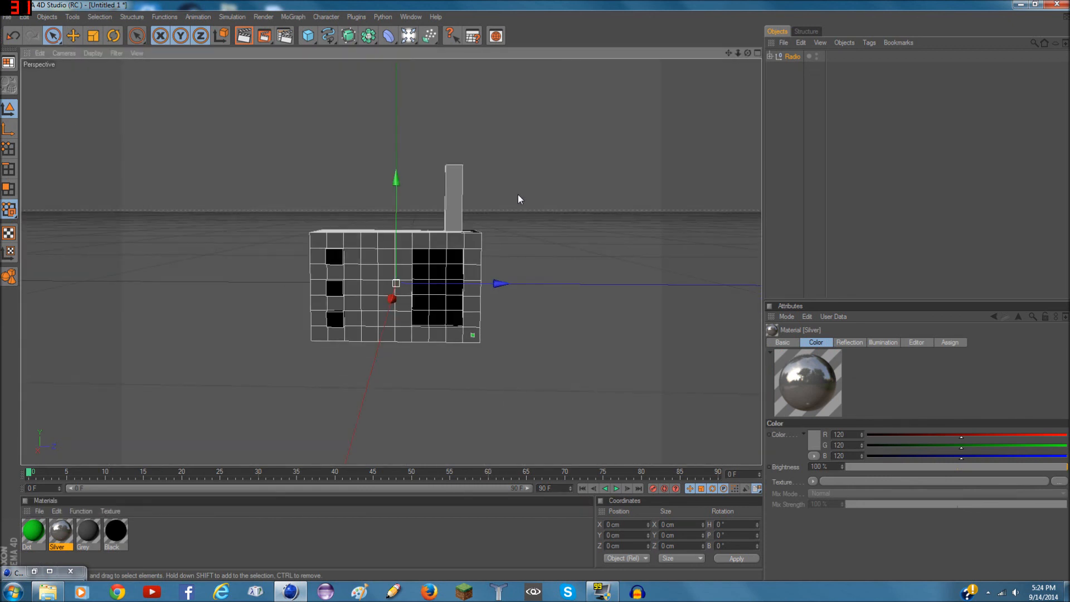
{"action": "left_click_drag", "start_coordinate": [749, 52], "coordinate": [725, 62]}
Inspect the Cube that forms the Radio's indicator dot in the hierarchy, and render the whole Radio from the front
{"action": "left_click", "coordinate": [771, 57]}
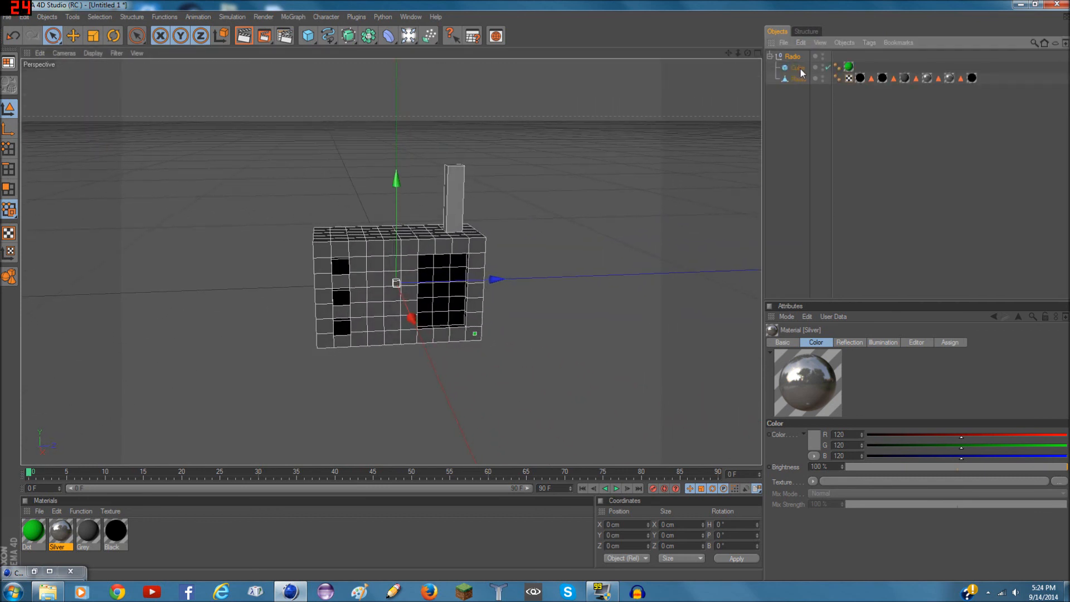
{"action": "left_click", "coordinate": [797, 68]}
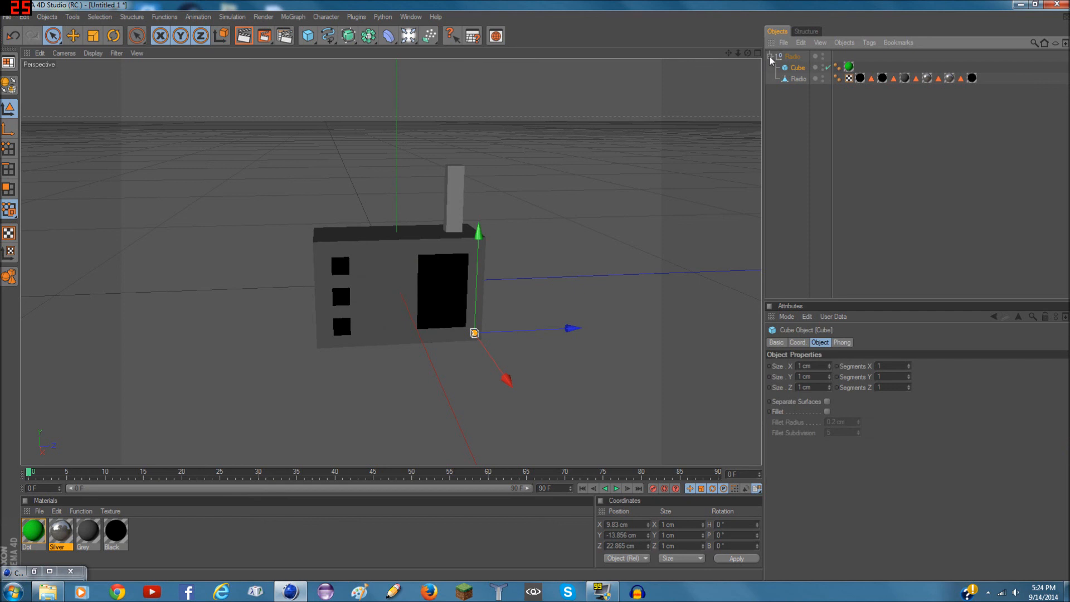
{"action": "left_click", "coordinate": [770, 56]}
{"action": "left_click", "coordinate": [792, 56]}
{"action": "scroll", "coordinate": [580, 173], "scroll_direction": "up", "scroll_amount": 5}
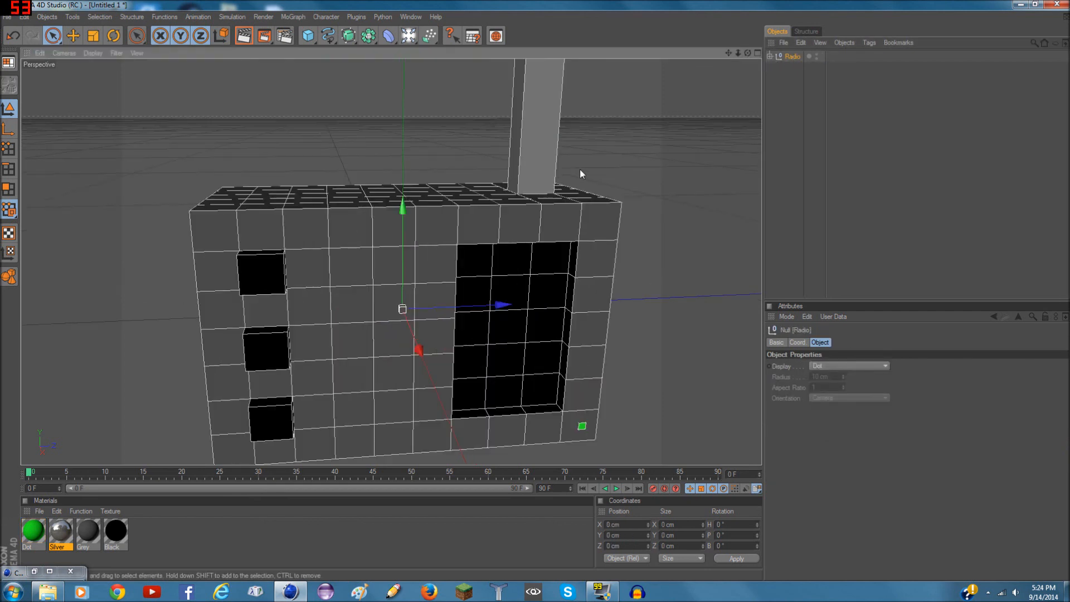
{"action": "left_click_drag", "start_coordinate": [633, 223], "coordinate": [688, 165], "text": "alt"}
{"action": "key", "text": "ctrl+r"}
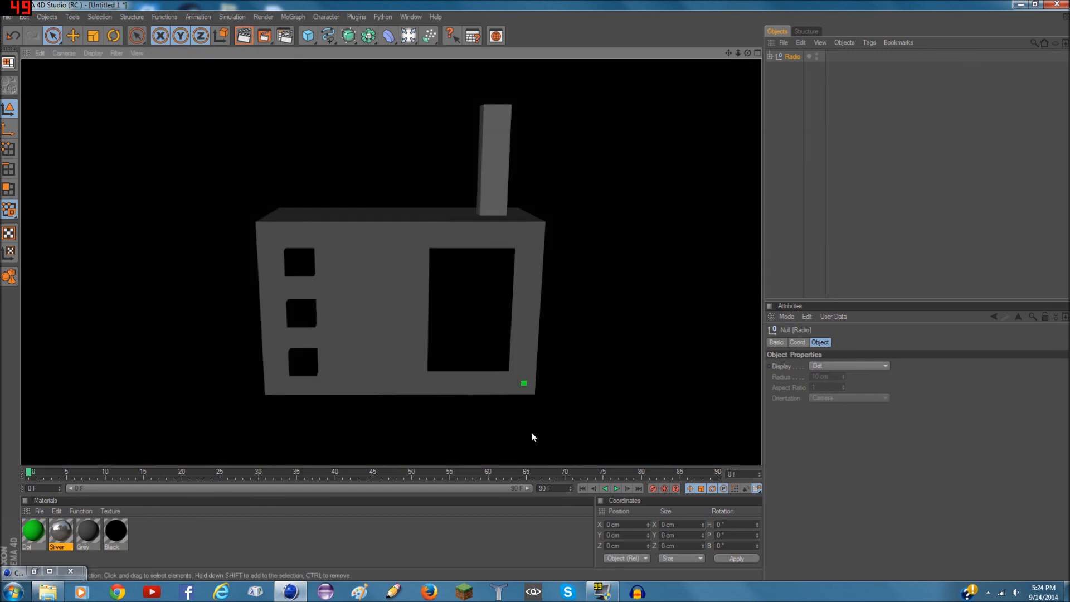
Change the Dot material's color to red (RGB 227, 31, 31) and render the Radio in the viewport
{"action": "double_click", "coordinate": [33, 531]}
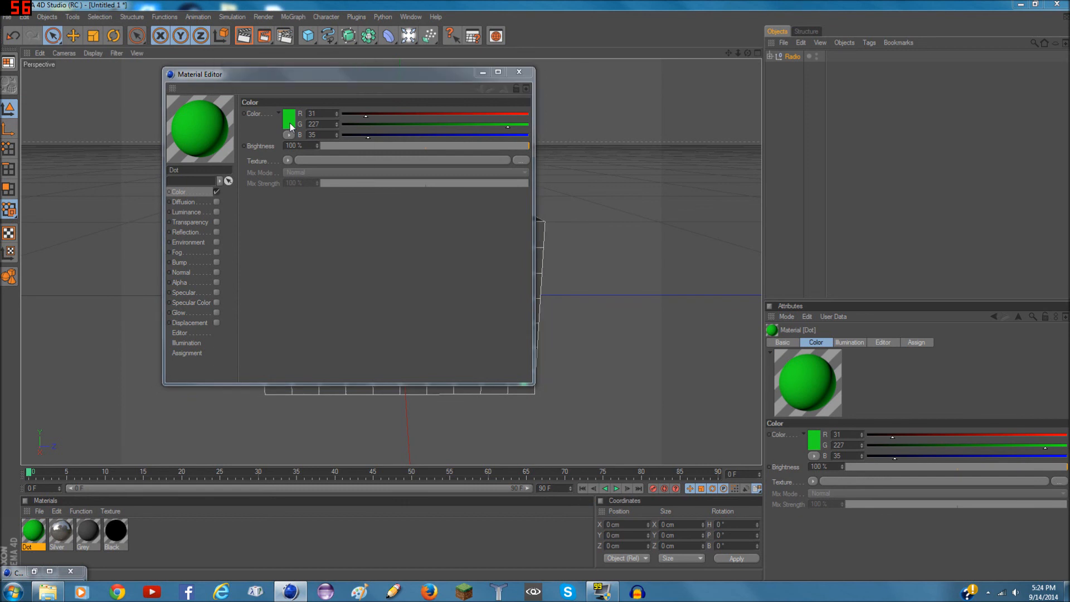
{"action": "left_click", "coordinate": [288, 118]}
{"action": "left_click_drag", "start_coordinate": [281, 82], "coordinate": [266, 83]}
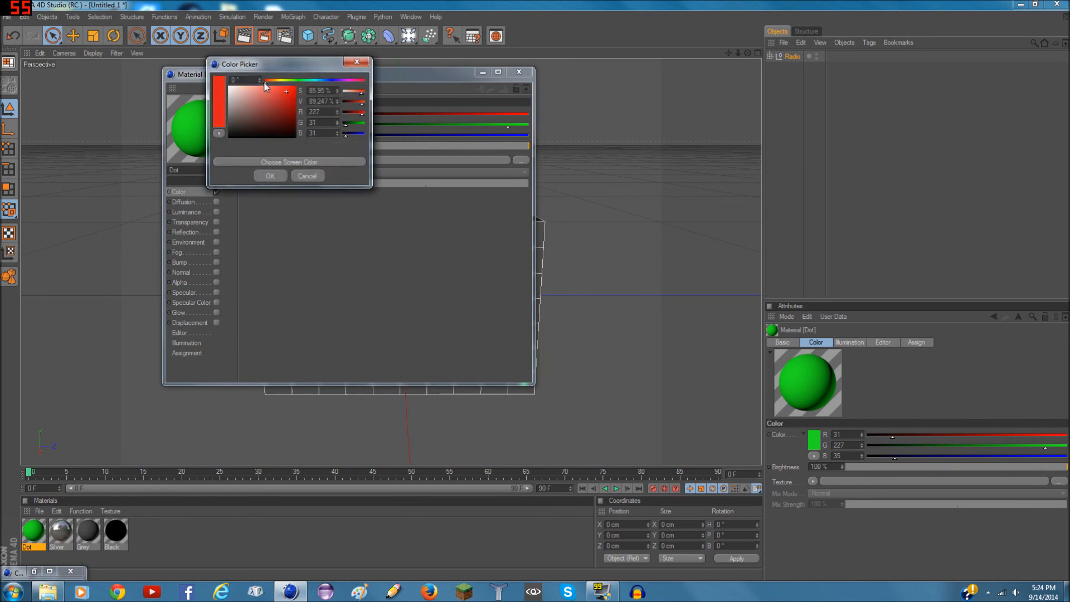
{"action": "left_click", "coordinate": [285, 176]}
{"action": "left_click", "coordinate": [518, 72]}
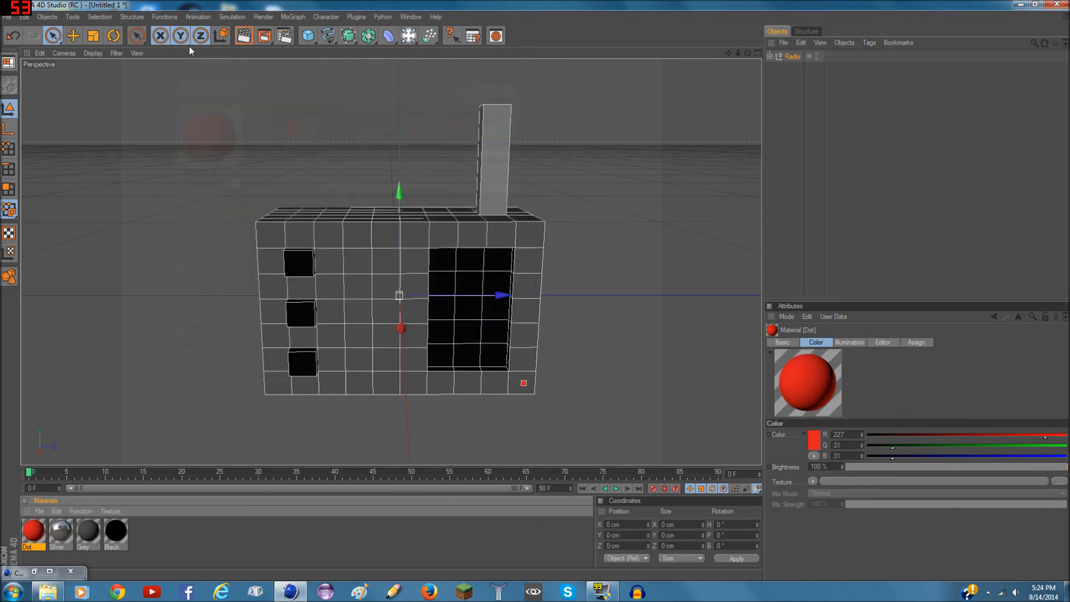
{"action": "left_click", "coordinate": [245, 38]}
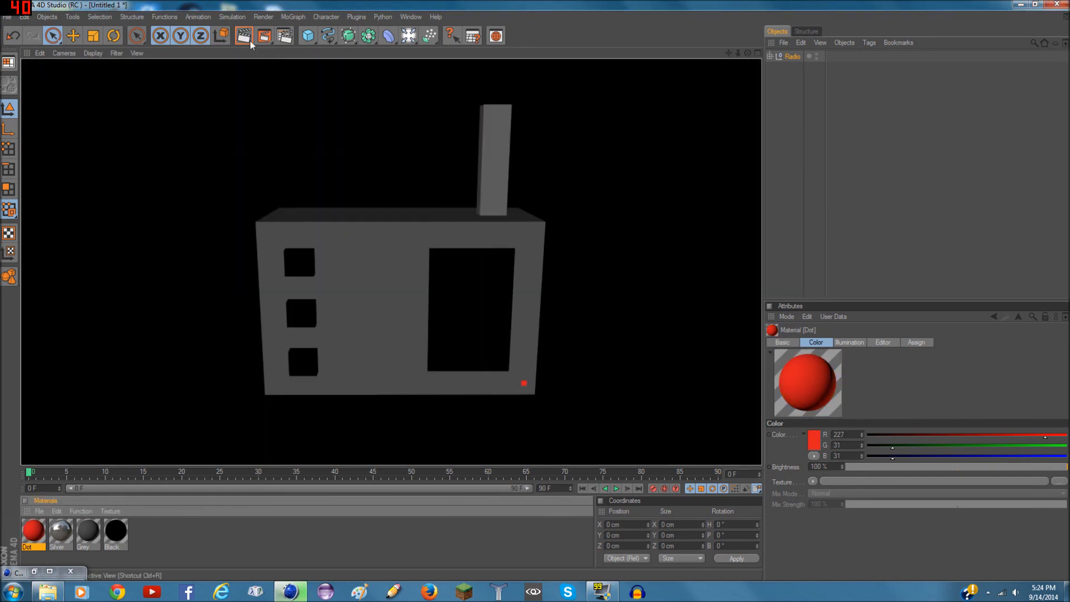
Set the Dot material's color to green (RGB 31, 227, 41)
{"action": "double_click", "coordinate": [34, 544]}
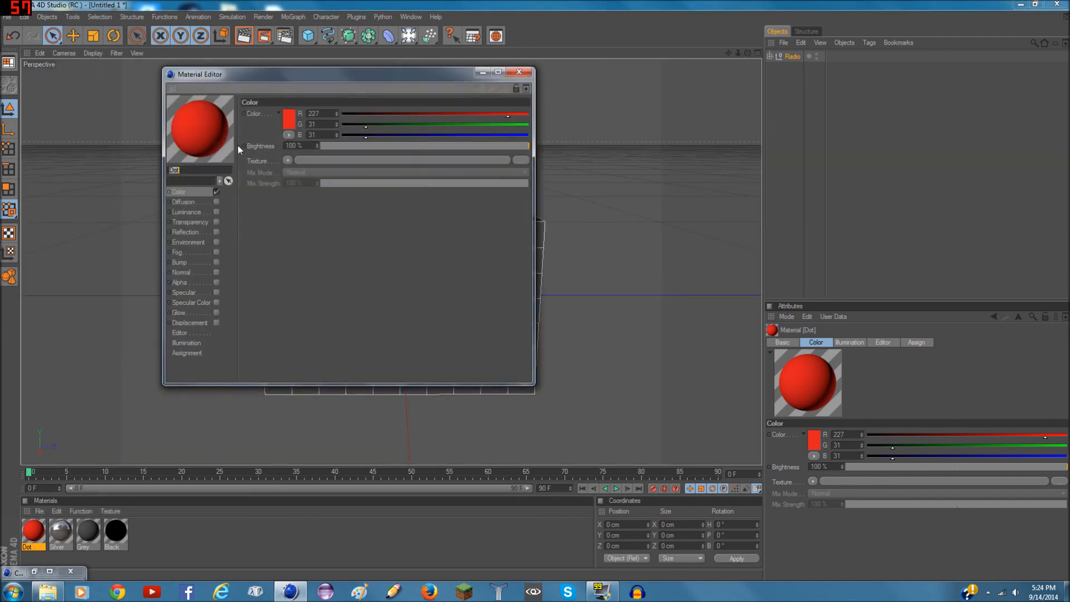
{"action": "left_click", "coordinate": [289, 119]}
{"action": "left_click", "coordinate": [294, 81]}
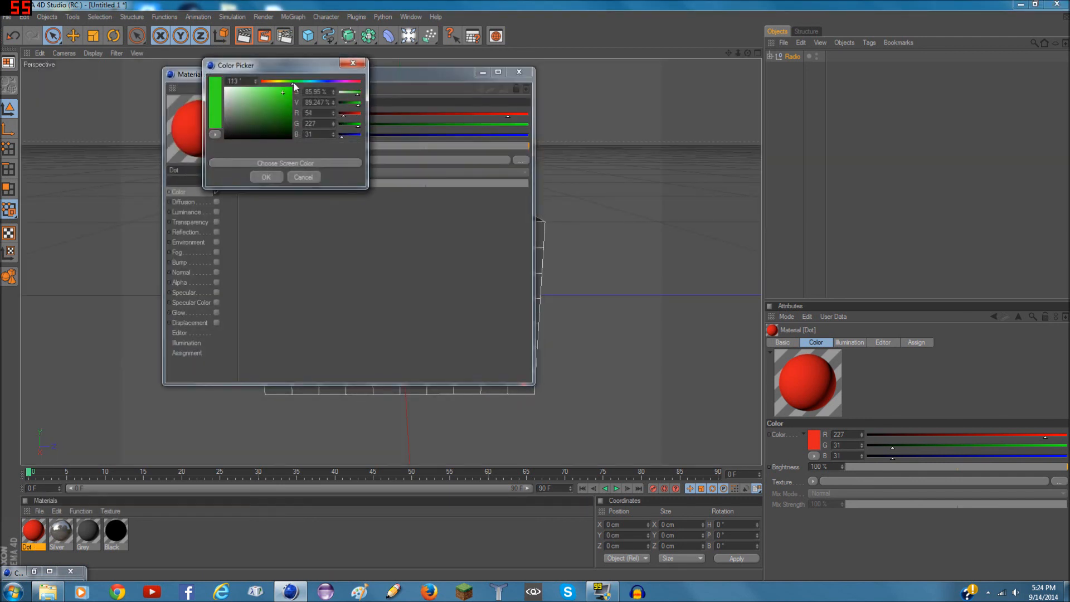
{"action": "left_click", "coordinate": [267, 177]}
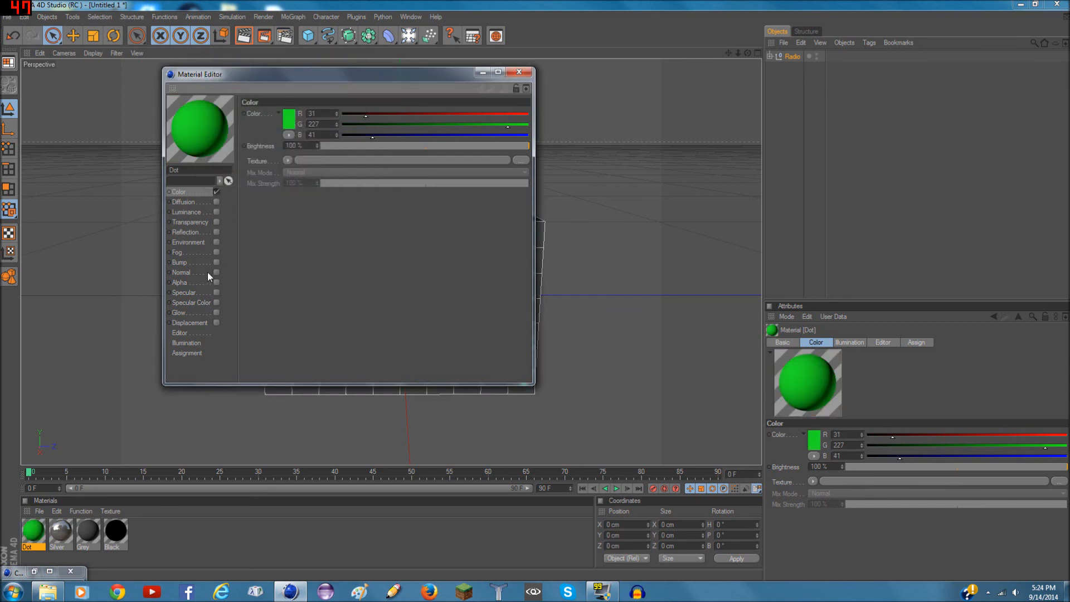
Enable Transparency on the Dot material, minimize the Material Editor and render the Radio
{"action": "left_click", "coordinate": [216, 222]}
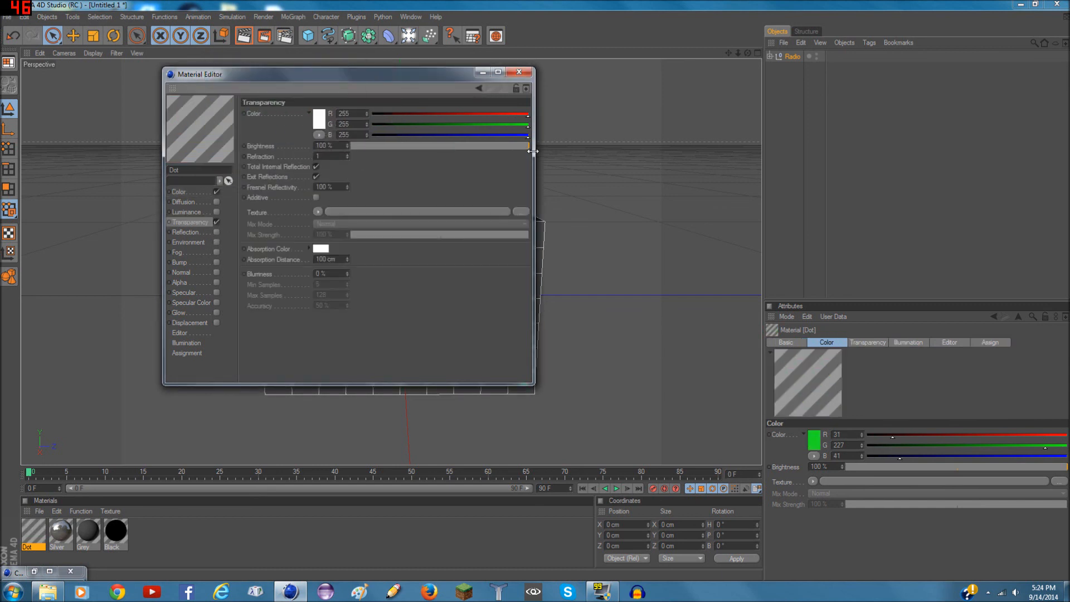
{"action": "left_click", "coordinate": [483, 73]}
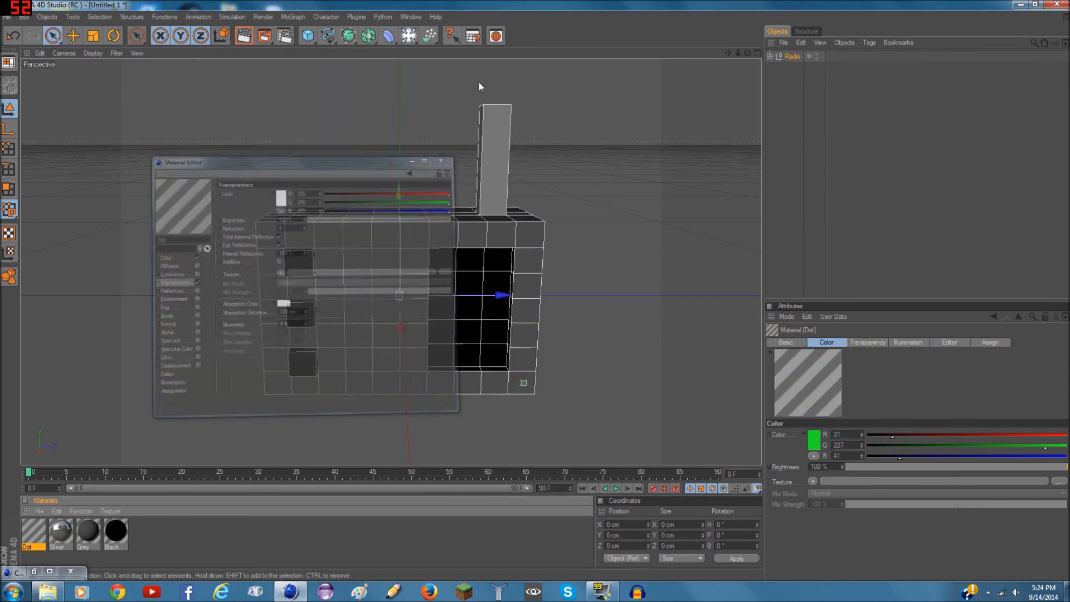
{"action": "left_click", "coordinate": [245, 36]}
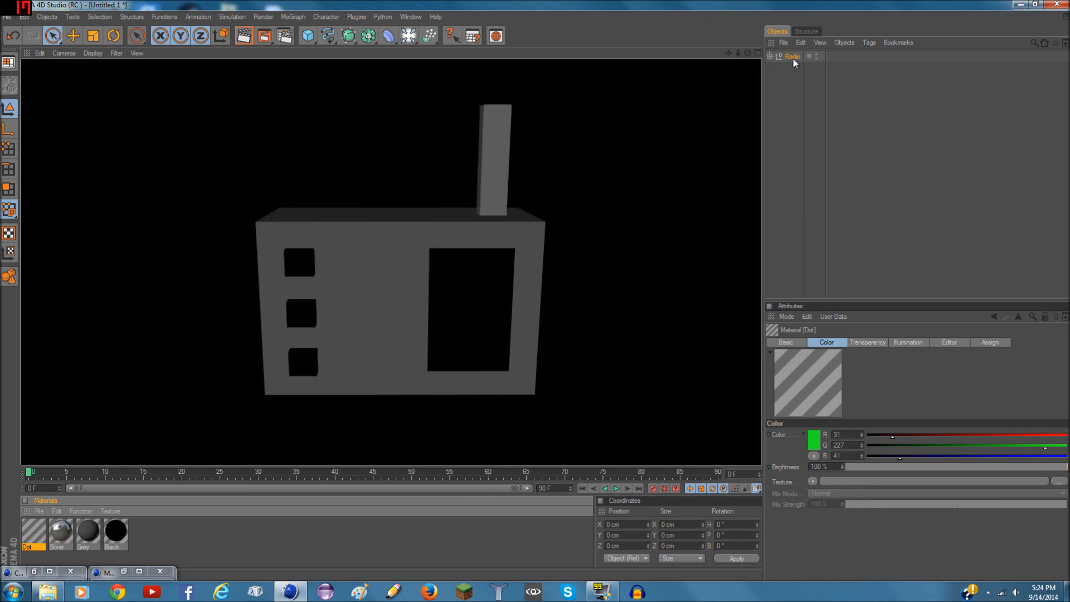
Reopen the Dot material's settings, disable its Transparency channel and close the Material Editor
{"action": "left_click", "coordinate": [121, 573]}
{"action": "left_click_drag", "start_coordinate": [334, 4], "coordinate": [309, 109]}
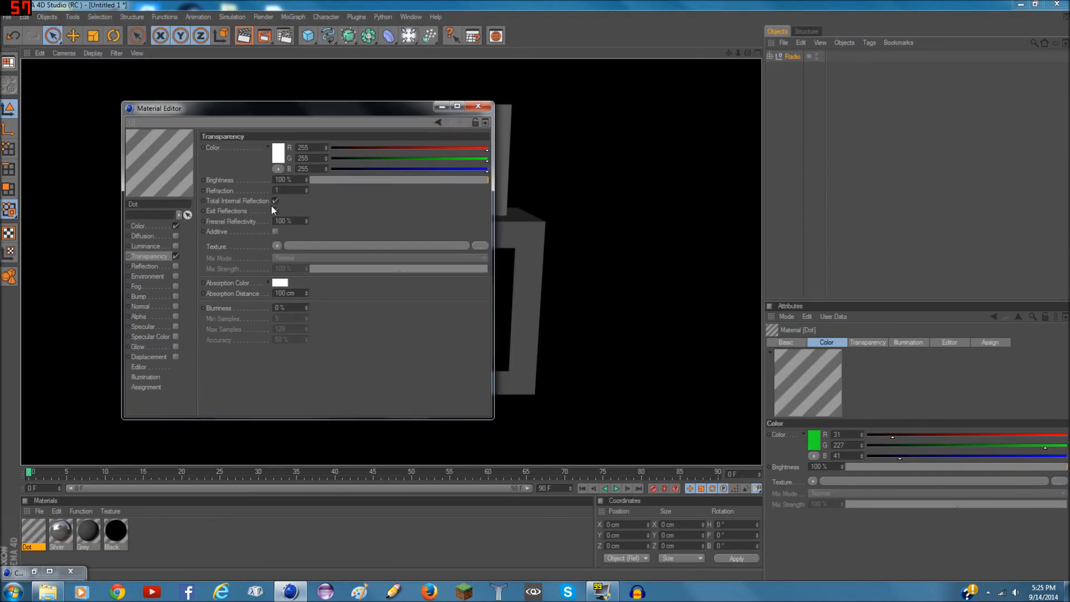
{"action": "left_click", "coordinate": [176, 257]}
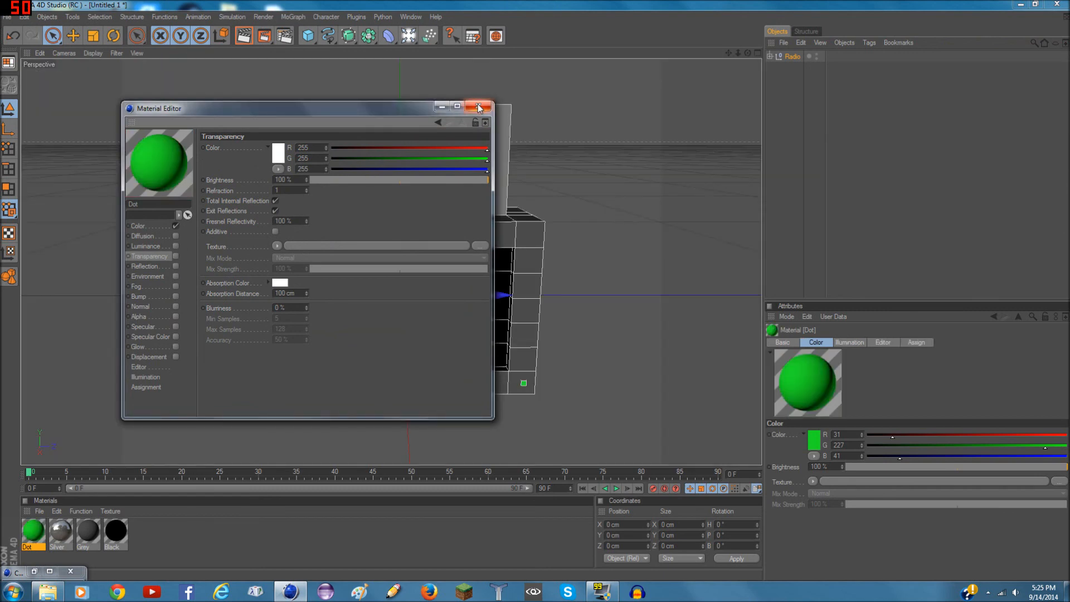
{"action": "left_click", "coordinate": [478, 106]}
Delete the Radio model and its leftover Dot, Silver, Grey and Black materials from the scene
{"action": "left_click_drag", "start_coordinate": [748, 53], "coordinate": [367, 56]}
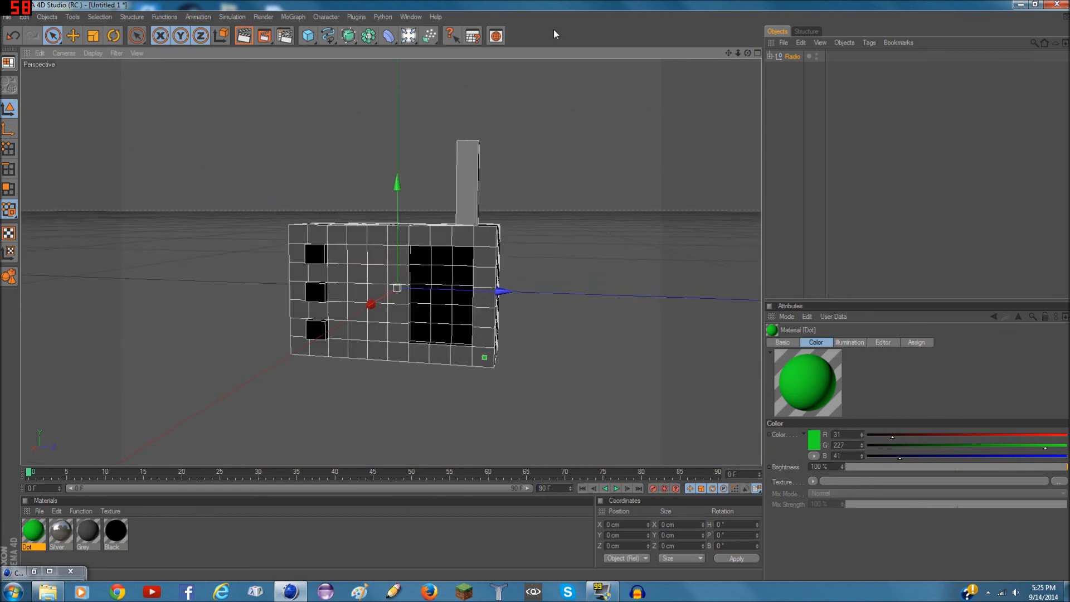
{"action": "left_click", "coordinate": [801, 43]}
{"action": "left_click", "coordinate": [808, 112]}
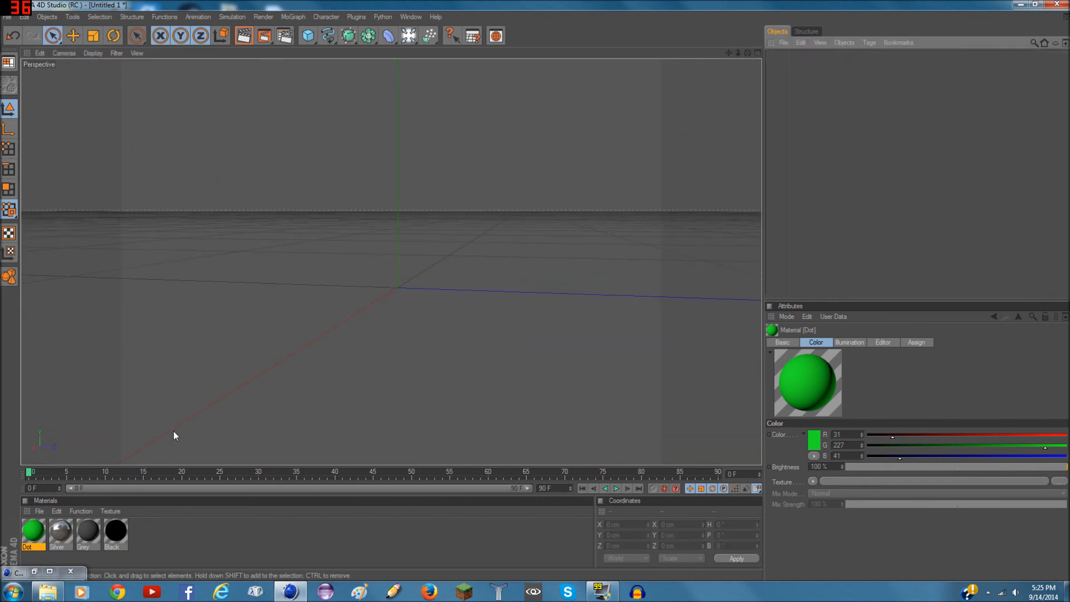
{"action": "key", "text": "ctrl+a"}
{"action": "left_click", "coordinate": [58, 512]}
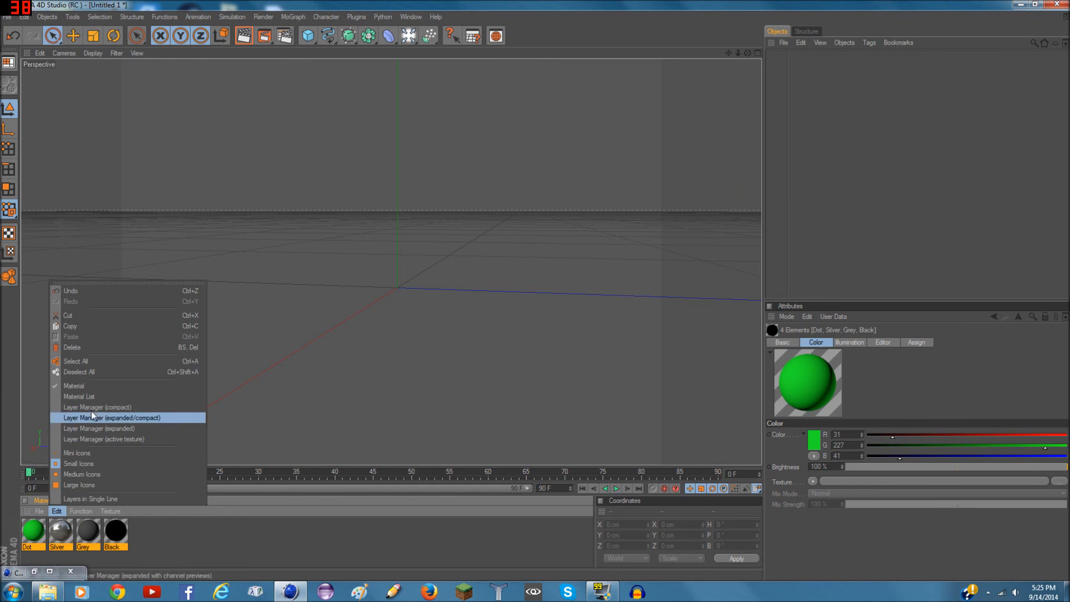
{"action": "left_click", "coordinate": [81, 348]}
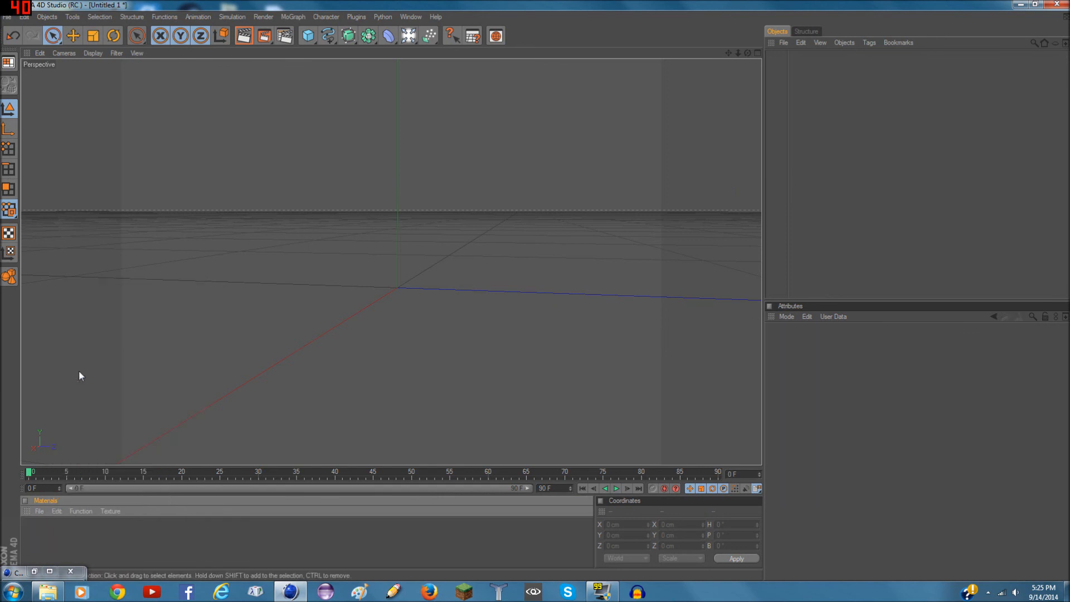
Load the Remote model from the Furniture 1 presets and minimize the Content Browser
{"action": "left_click", "coordinate": [50, 571]}
{"action": "left_click", "coordinate": [49, 572]}
{"action": "left_click_drag", "start_coordinate": [364, 9], "coordinate": [217, 129]}
{"action": "double_click", "coordinate": [212, 263]}
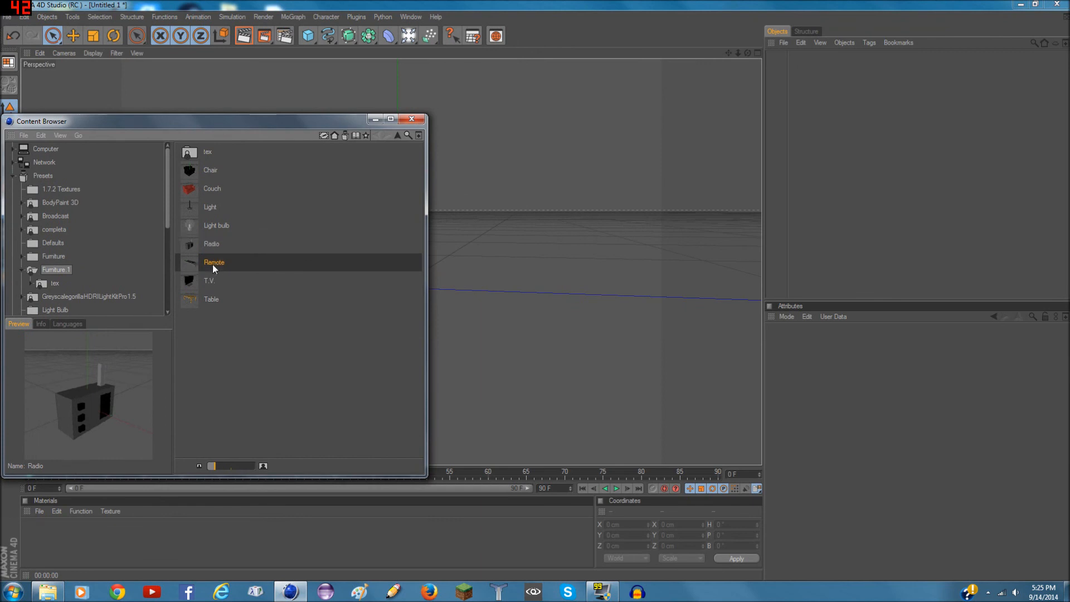
{"action": "left_click", "coordinate": [370, 120]}
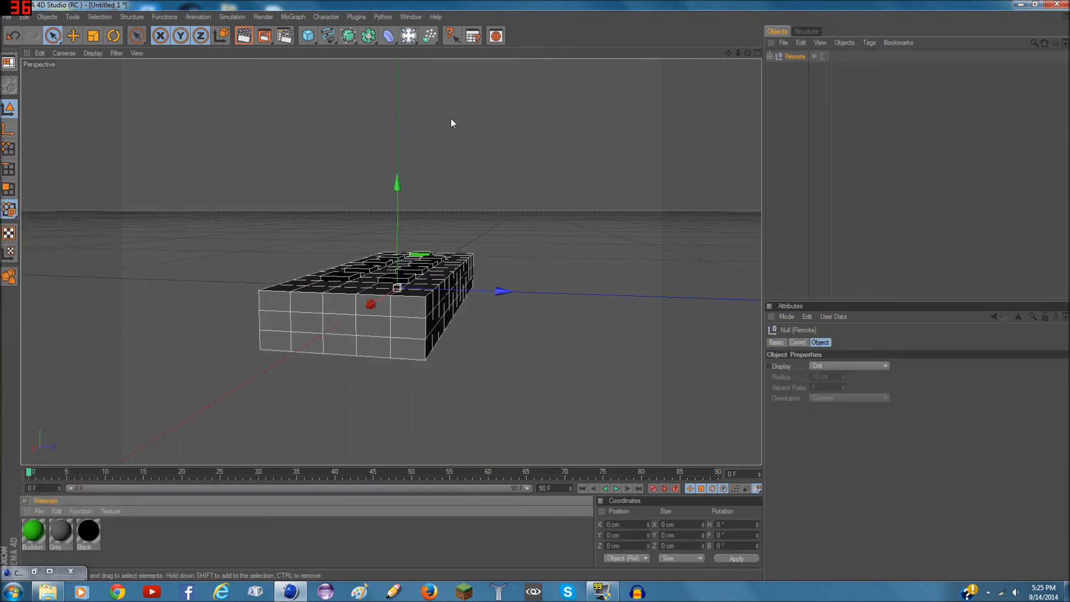
Examine the Remote model from several angles, checking its child polygon object and the buttons on its top face
{"action": "left_click_drag", "start_coordinate": [747, 53], "coordinate": [820, 77]}
{"action": "left_click", "coordinate": [771, 57]}
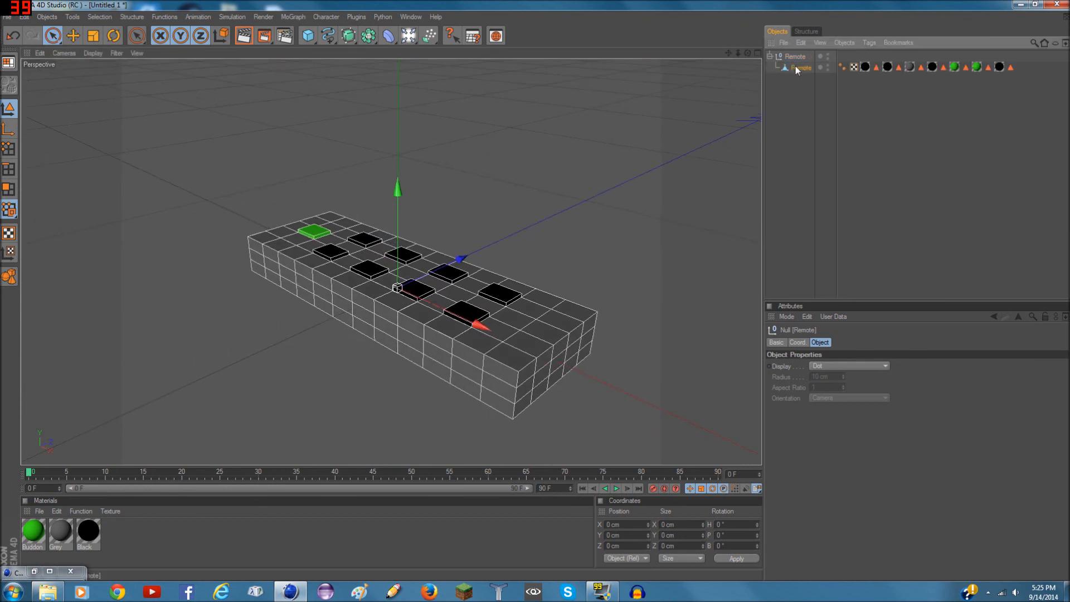
{"action": "left_click", "coordinate": [796, 67]}
{"action": "left_click", "coordinate": [771, 57]}
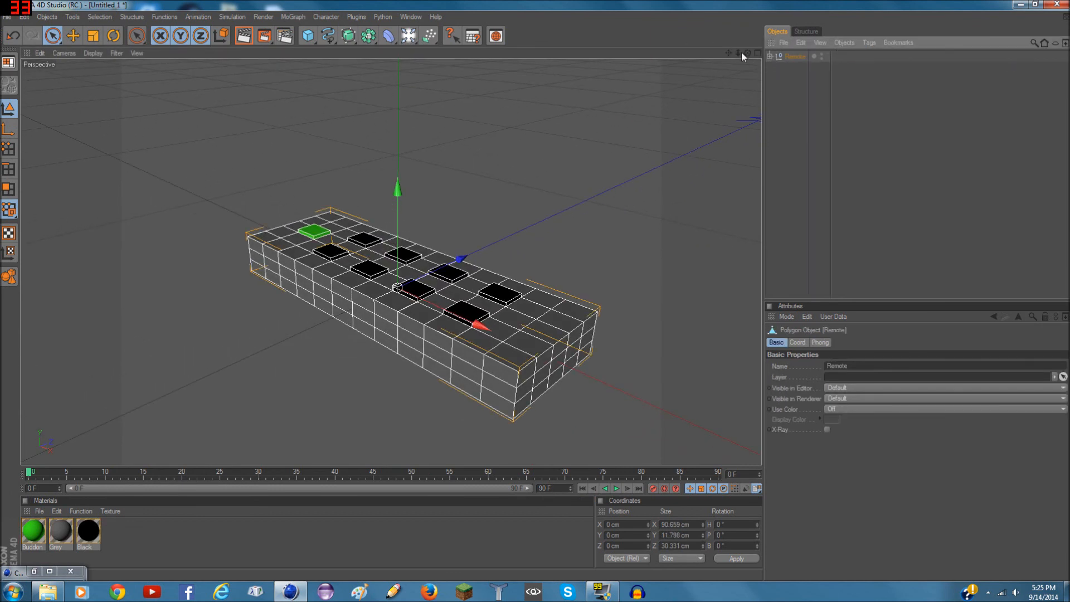
{"action": "left_click_drag", "start_coordinate": [748, 53], "coordinate": [534, 128]}
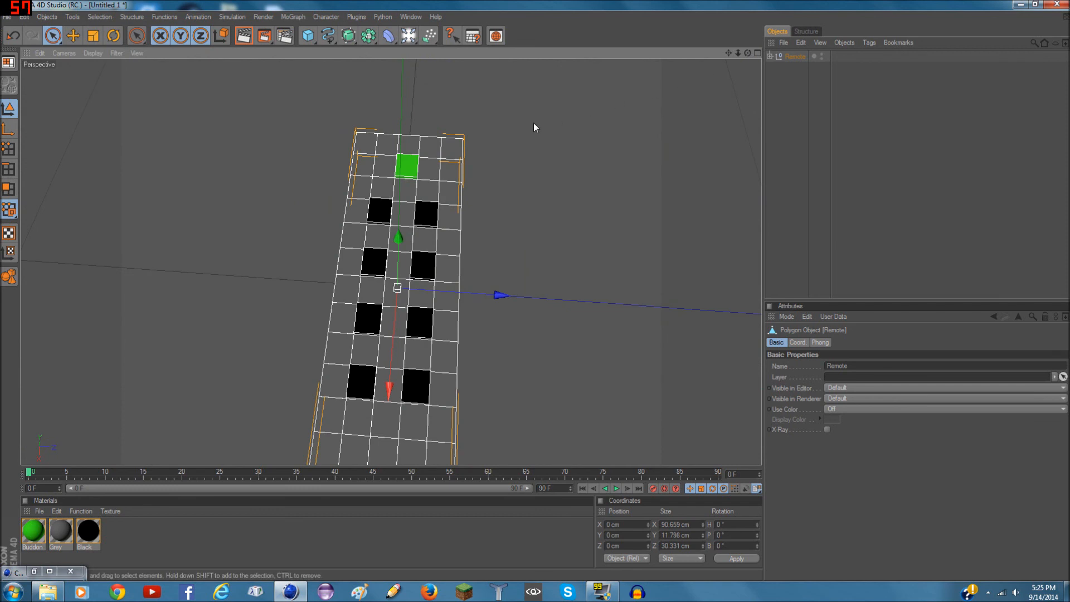
{"action": "left_click", "coordinate": [414, 172]}
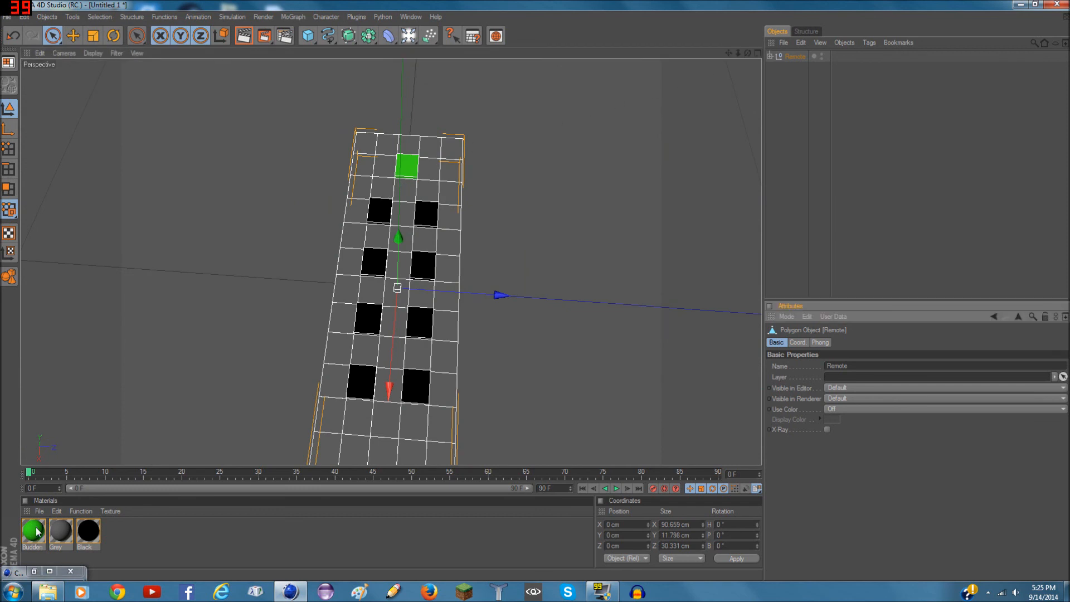
{"action": "left_click_drag", "start_coordinate": [748, 54], "coordinate": [600, 146]}
{"action": "scroll", "coordinate": [600, 146], "scroll_direction": "down", "scroll_amount": 4}
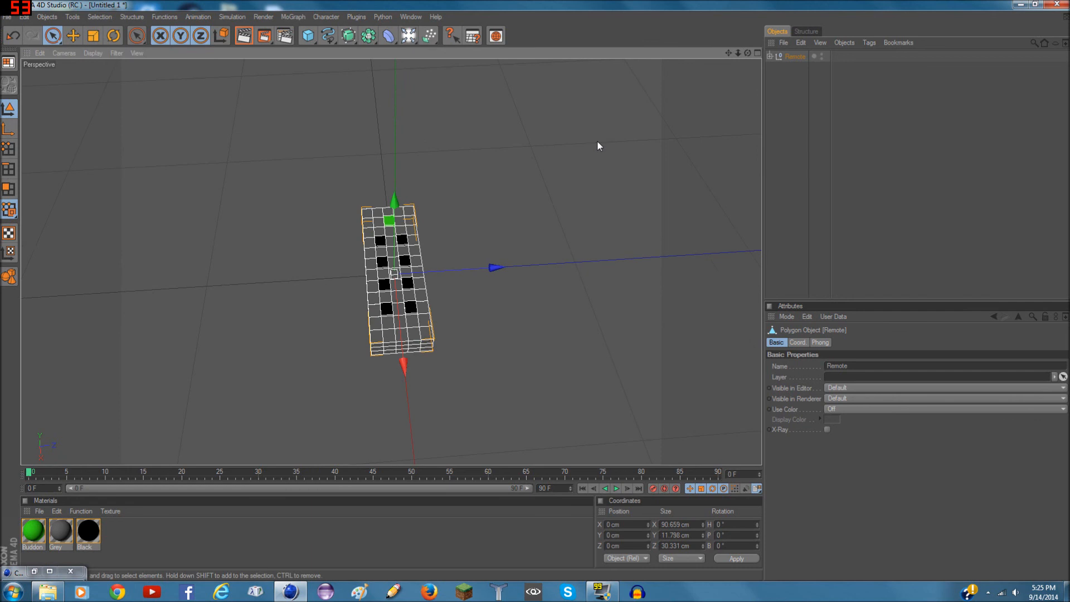
{"action": "left_click_drag", "start_coordinate": [748, 53], "coordinate": [723, 103]}
{"action": "left_click_drag", "start_coordinate": [391, 175], "coordinate": [394, 71]}
{"action": "left_click", "coordinate": [12, 35]}
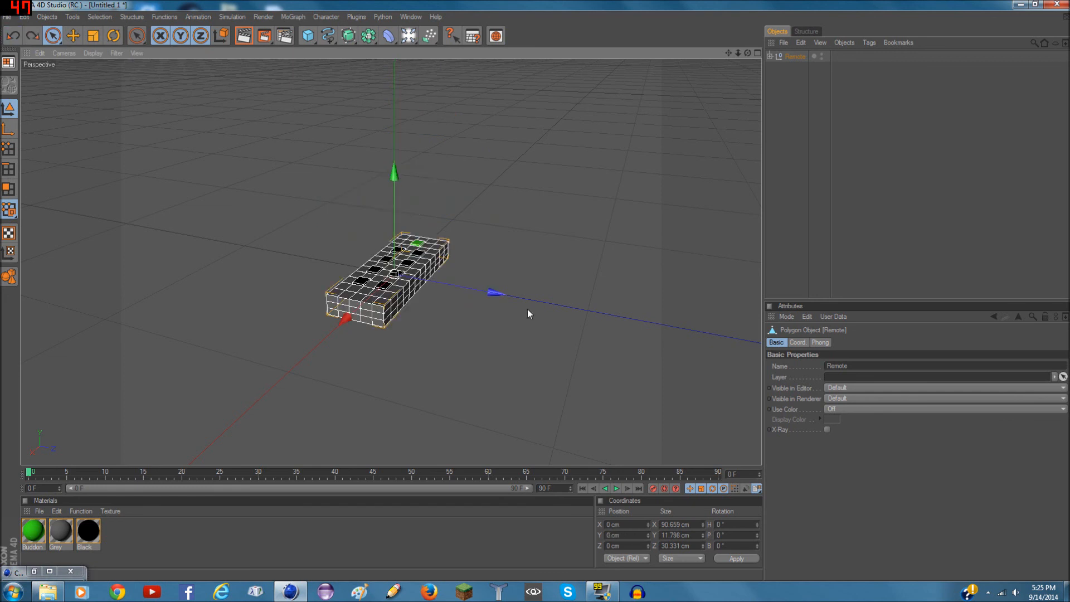
{"action": "scroll", "coordinate": [524, 255], "scroll_direction": "up", "scroll_amount": 4}
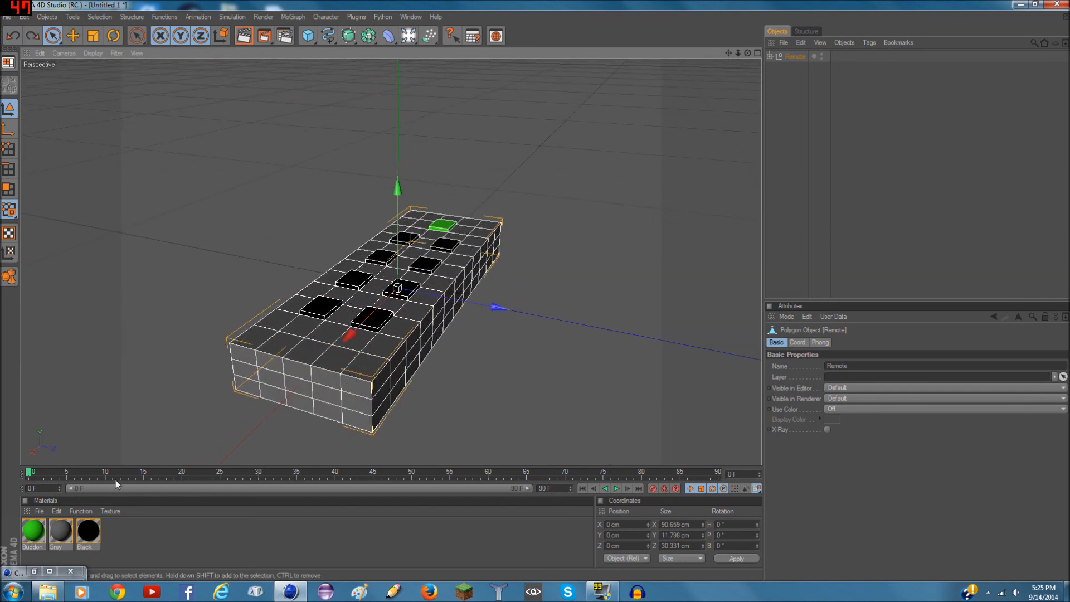
Change the Buddon material's color to red (R 222, G 27, B 27), close the Material Editor and inspect the Remote's power button
{"action": "double_click", "coordinate": [32, 531]}
{"action": "left_click", "coordinate": [321, 120]}
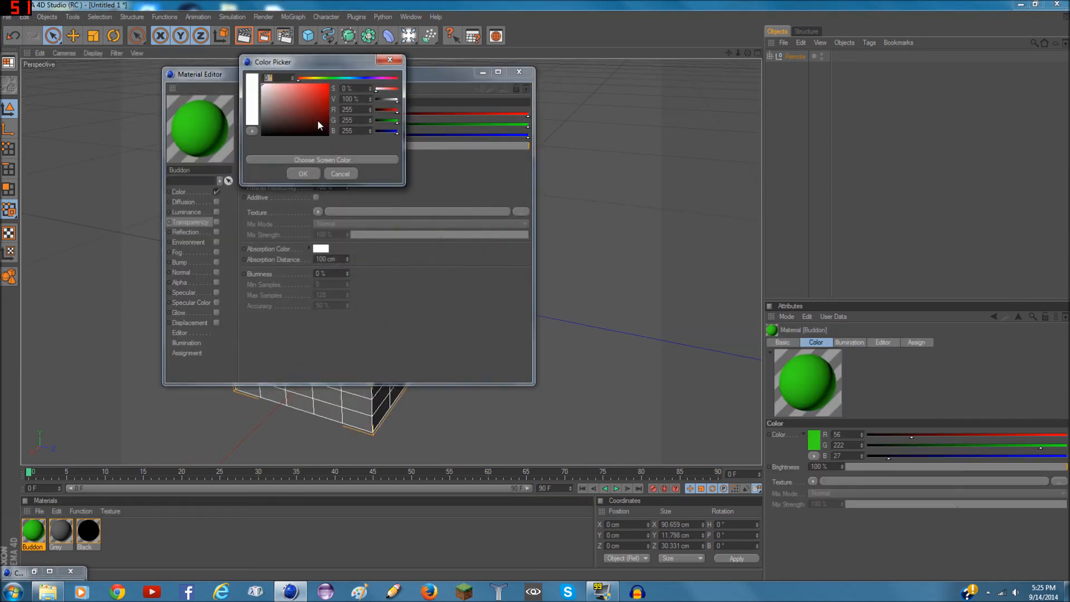
{"action": "left_click", "coordinate": [389, 61]}
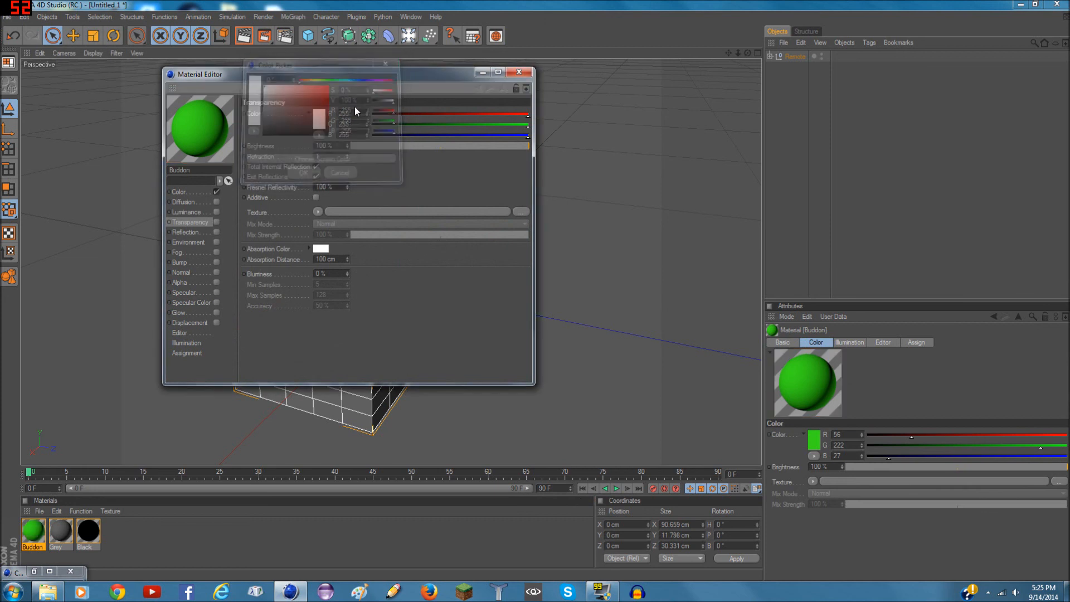
{"action": "left_click", "coordinate": [182, 192]}
{"action": "left_click", "coordinate": [297, 120]}
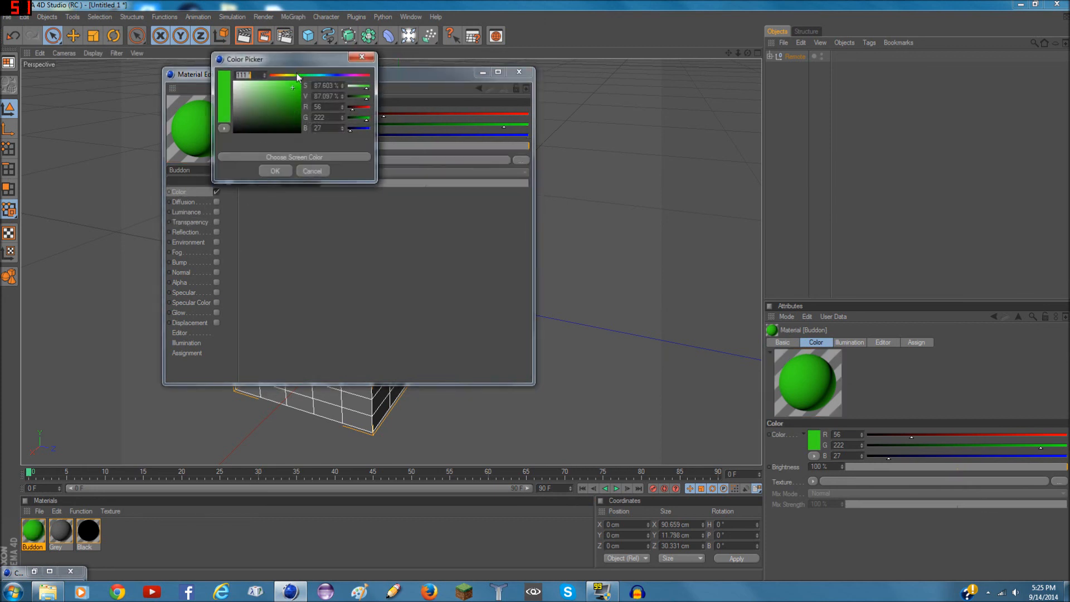
{"action": "left_click_drag", "start_coordinate": [296, 75], "coordinate": [271, 74]}
{"action": "left_click", "coordinate": [273, 170]}
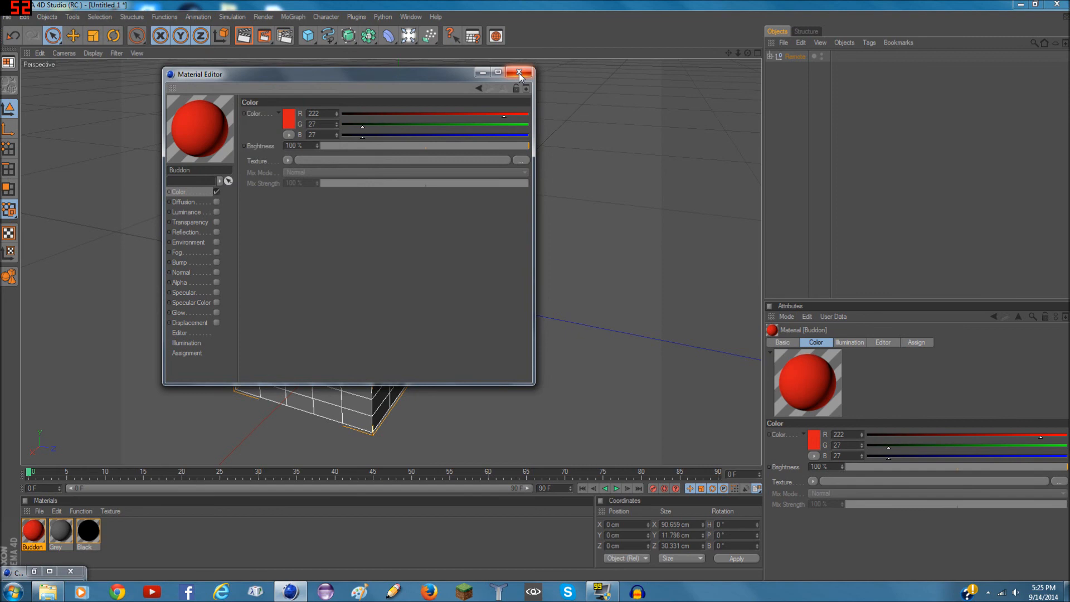
{"action": "left_click", "coordinate": [518, 72]}
{"action": "scroll", "coordinate": [622, 112], "scroll_direction": "up", "scroll_amount": 5}
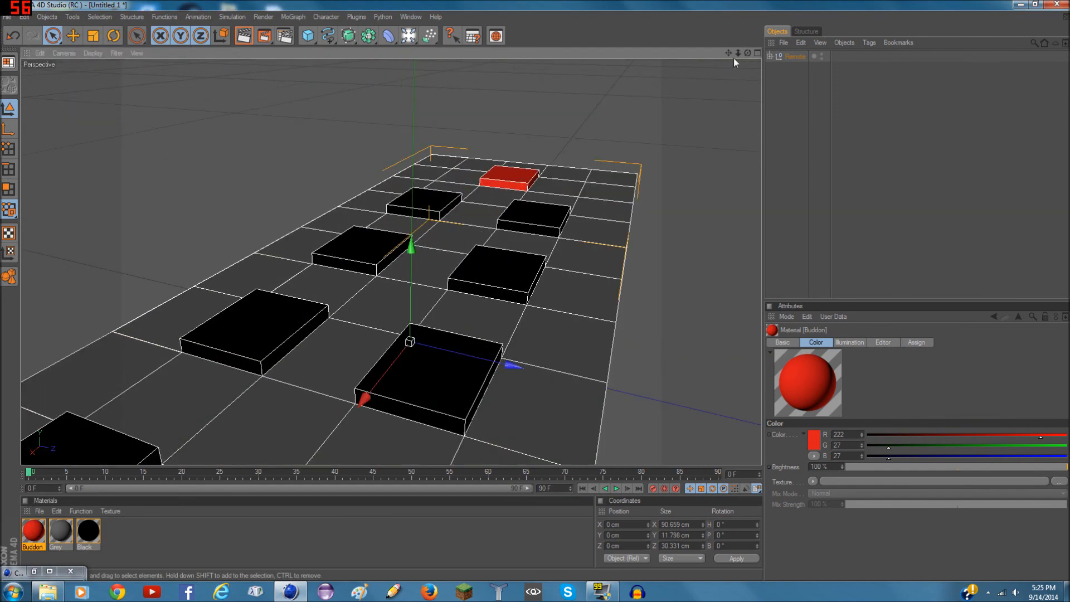
{"action": "left_click_drag", "start_coordinate": [748, 53], "coordinate": [769, 84]}
{"action": "scroll", "coordinate": [656, 126], "scroll_direction": "down", "scroll_amount": 5}
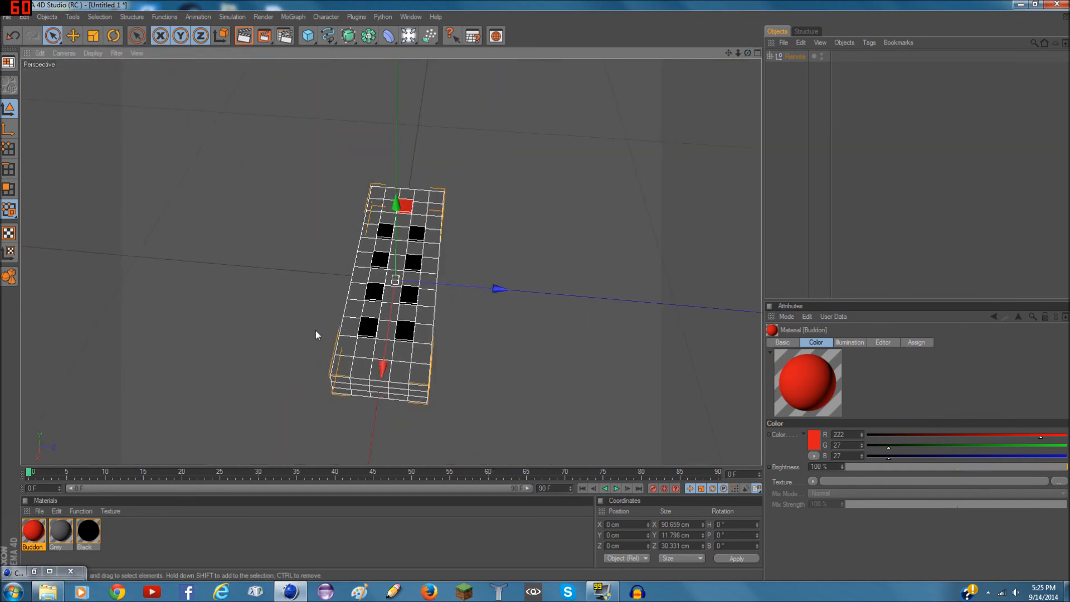
Set the Buddon material's color to green (R 27, G 222, B 50) and close the Material Editor
{"action": "double_click", "coordinate": [32, 537]}
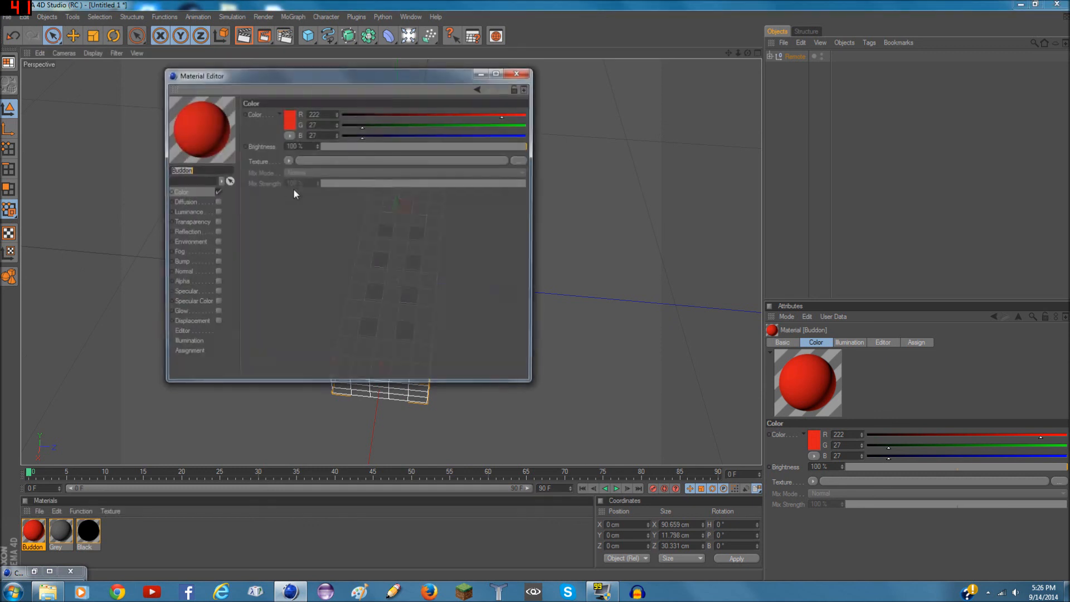
{"action": "left_click", "coordinate": [292, 112]}
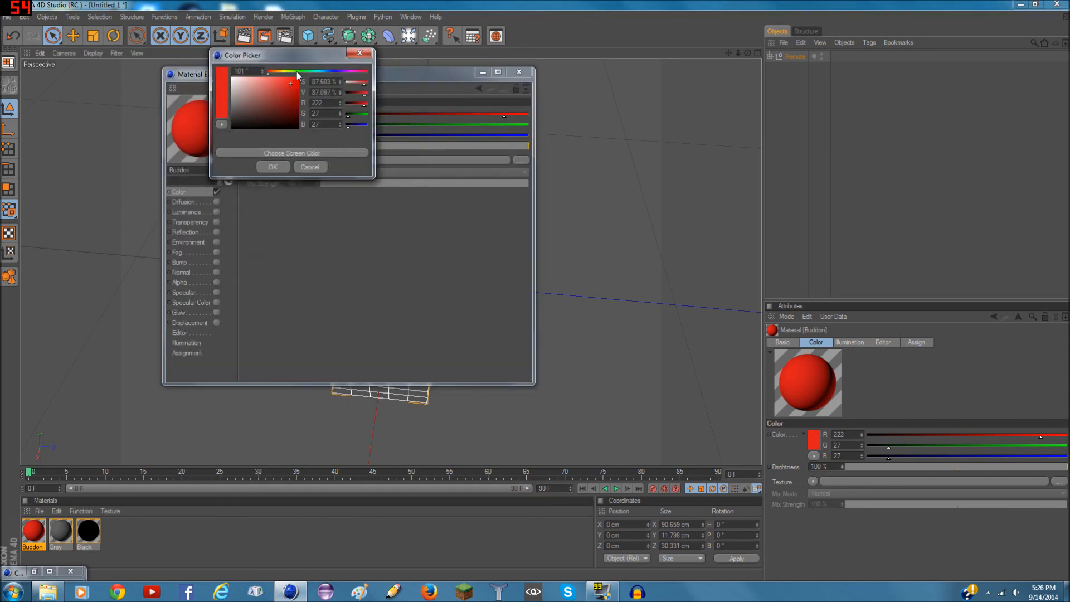
{"action": "left_click_drag", "start_coordinate": [297, 72], "coordinate": [303, 72]}
{"action": "left_click", "coordinate": [273, 167]}
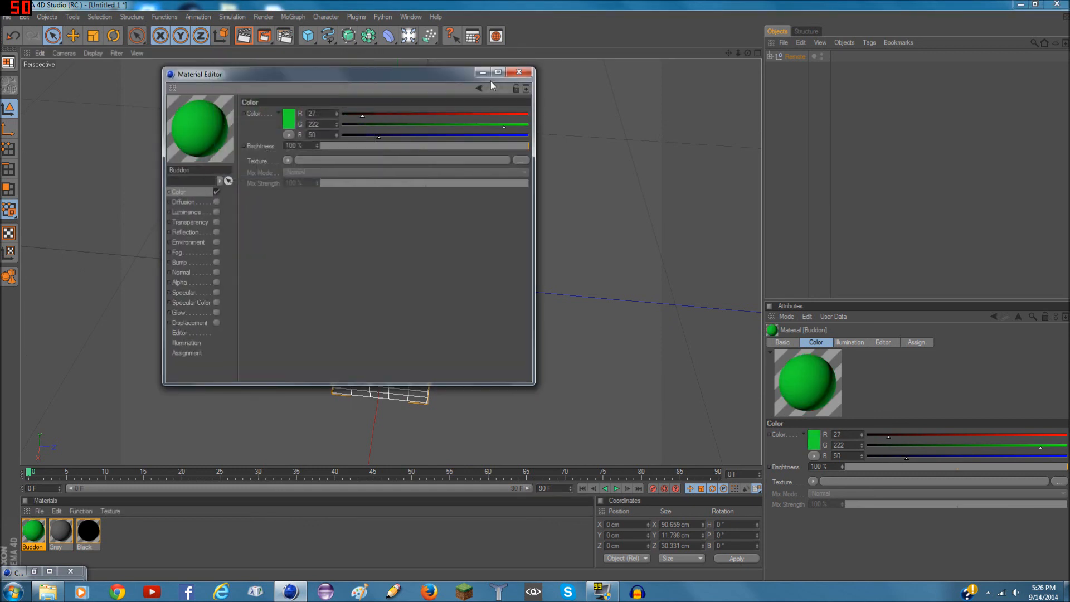
{"action": "left_click", "coordinate": [517, 73]}
{"action": "scroll", "coordinate": [477, 204], "scroll_direction": "up", "scroll_amount": 3}
Delete the Remote model and its leftover Buddon, Grey and Black materials from the scene
{"action": "left_click", "coordinate": [806, 55]}
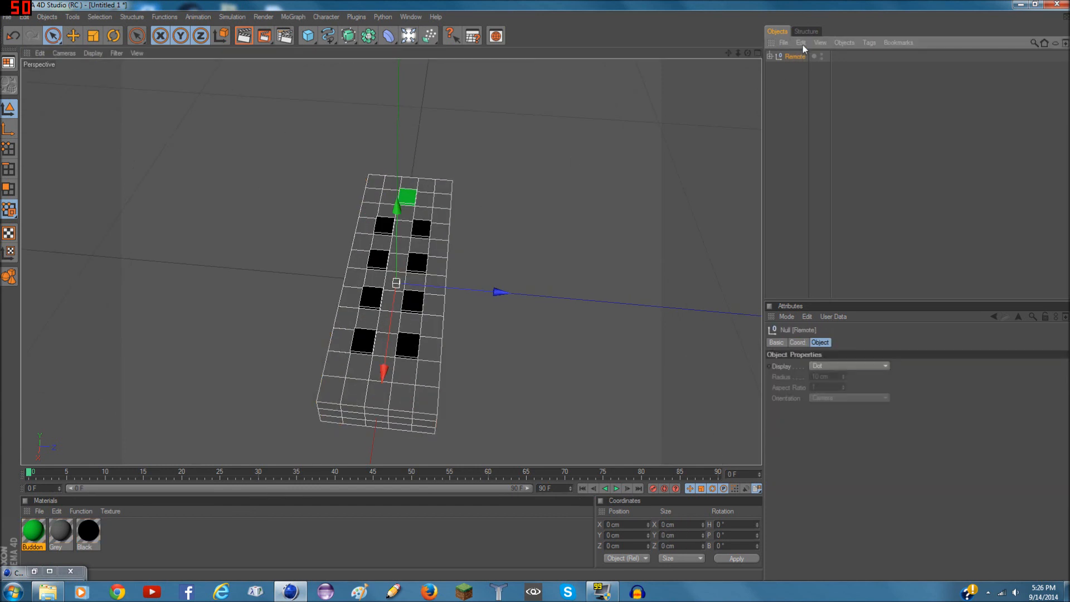
{"action": "left_click", "coordinate": [802, 43]}
{"action": "left_click", "coordinate": [822, 117]}
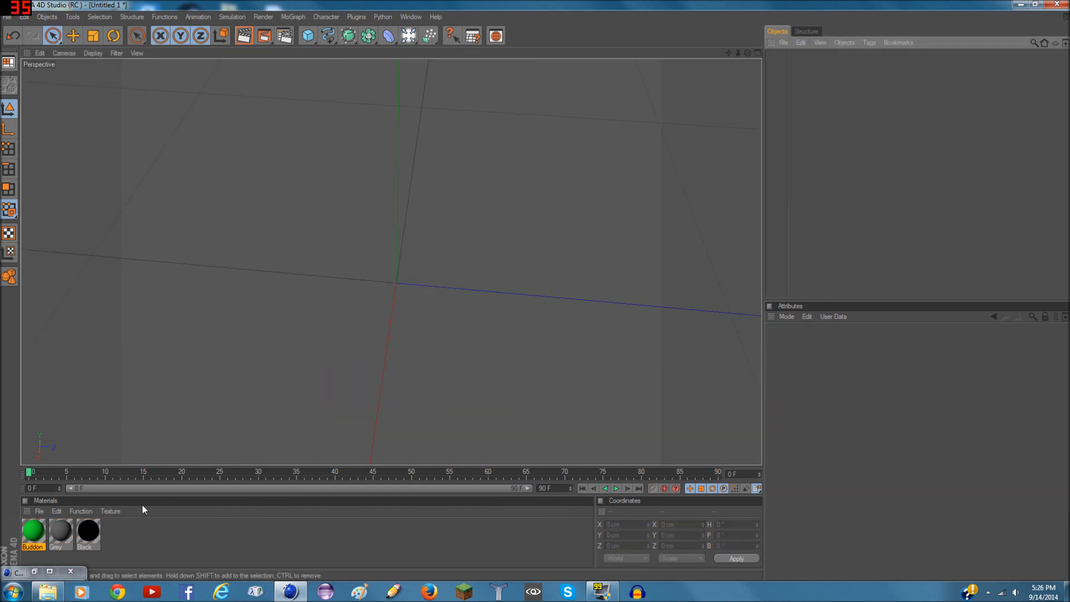
{"action": "left_click", "coordinate": [98, 536], "text": "shift"}
{"action": "left_click", "coordinate": [57, 511]}
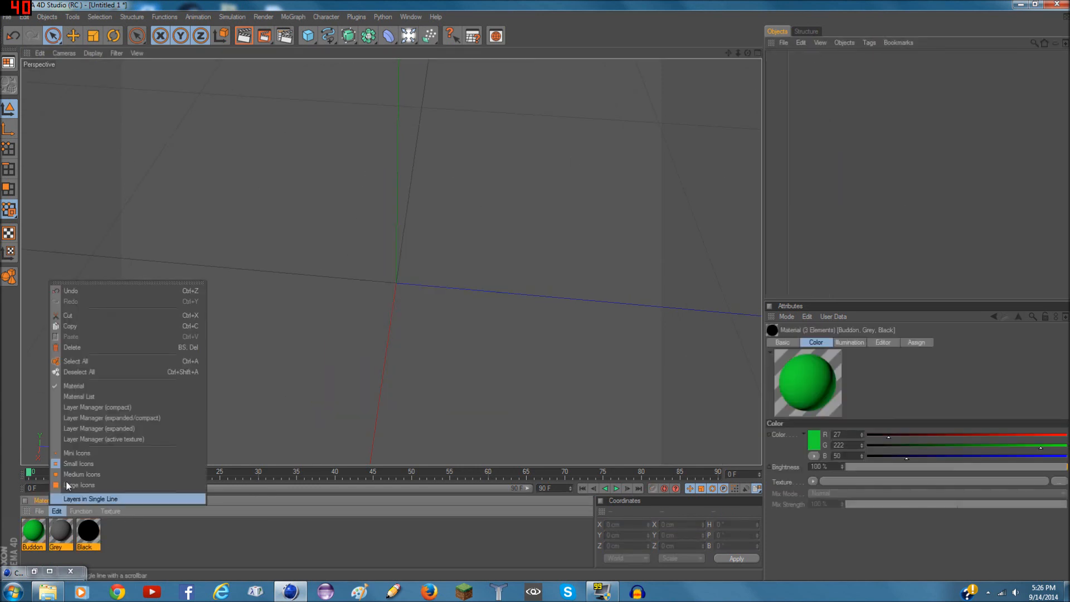
{"action": "left_click", "coordinate": [72, 347]}
Load the T.V model from the Furniture 1 presets, minimize the Content Browser and frame the model in the view
{"action": "left_click", "coordinate": [34, 571]}
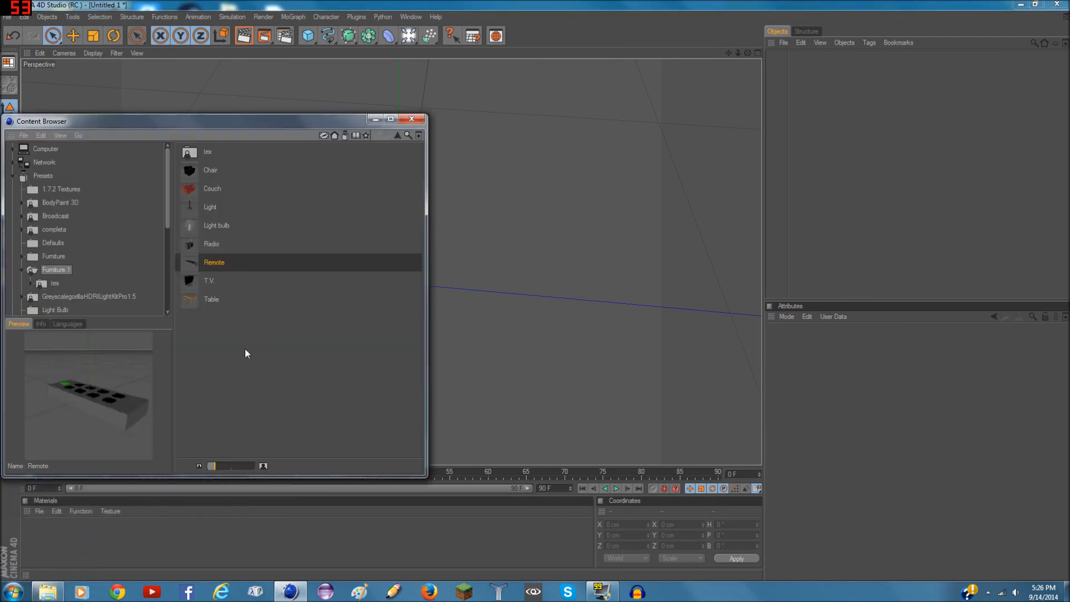
{"action": "double_click", "coordinate": [214, 285]}
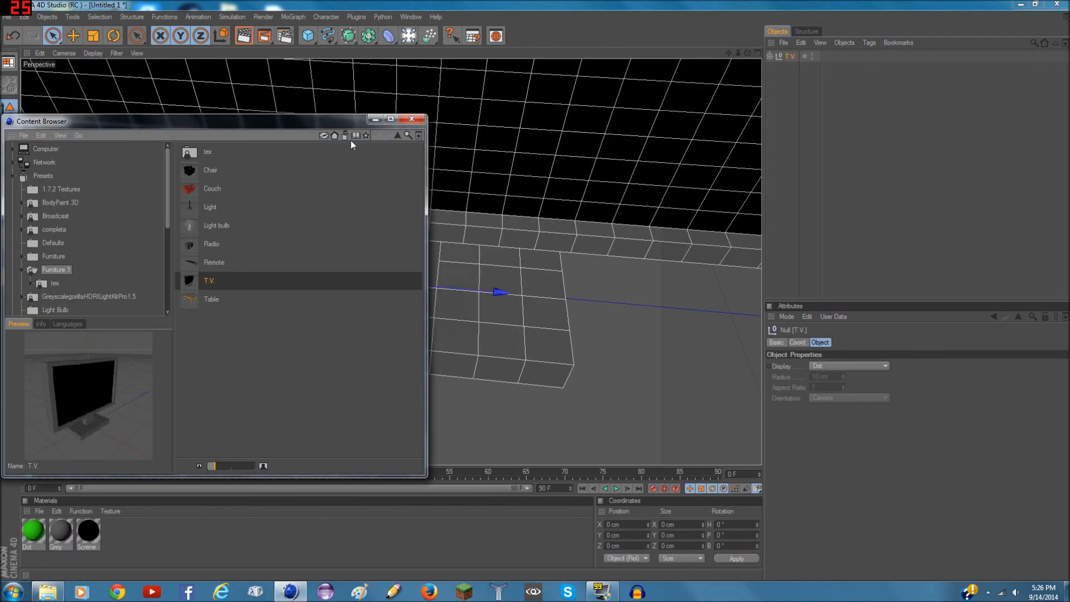
{"action": "left_click", "coordinate": [372, 121]}
{"action": "key", "text": "h"}
Examine the T.V model's front, its corner dot and its child objects, and render the view
{"action": "left_click_drag", "start_coordinate": [748, 55], "coordinate": [739, 52]}
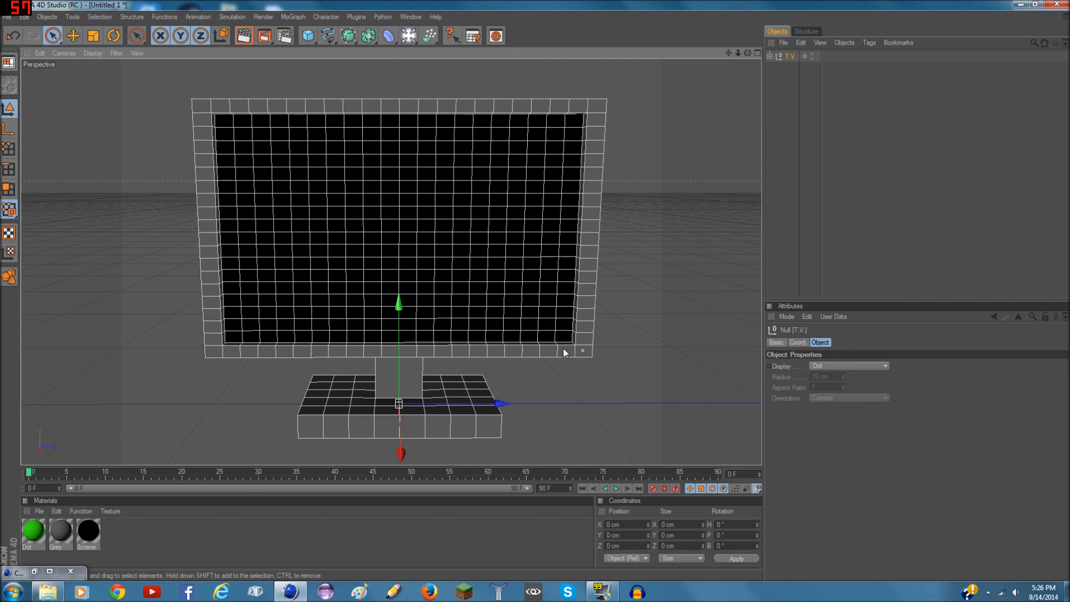
{"action": "scroll", "coordinate": [610, 343], "scroll_direction": "up", "scroll_amount": 4}
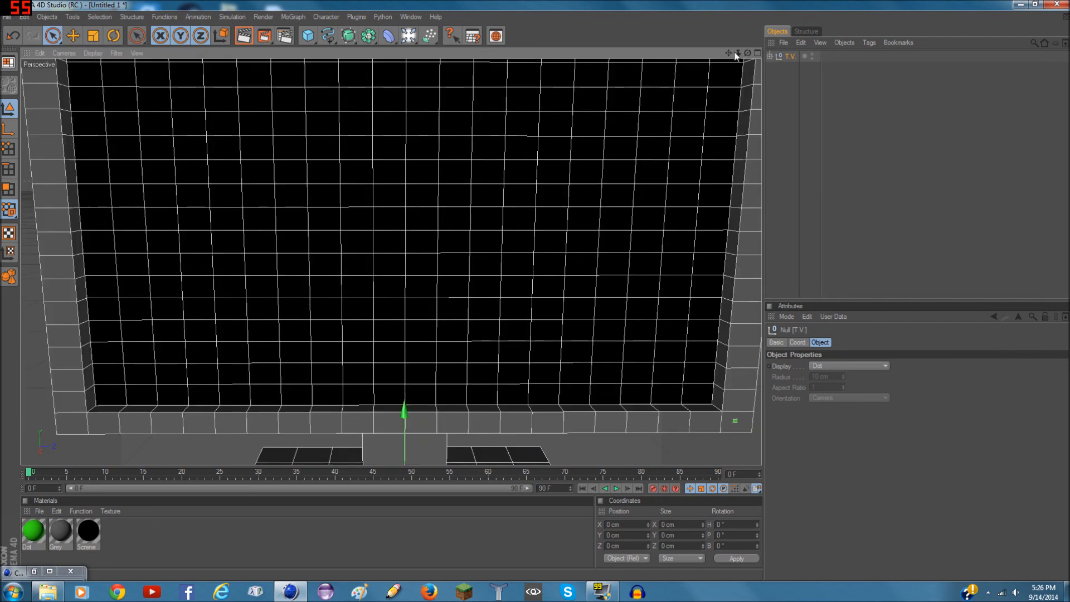
{"action": "mouse_move", "coordinate": [728, 53]}
{"action": "left_mouse_down"}
{"action": "mouse_move", "coordinate": [584, 0]}
{"action": "mouse_move", "coordinate": [728, 53]}
{"action": "left_mouse_up"}
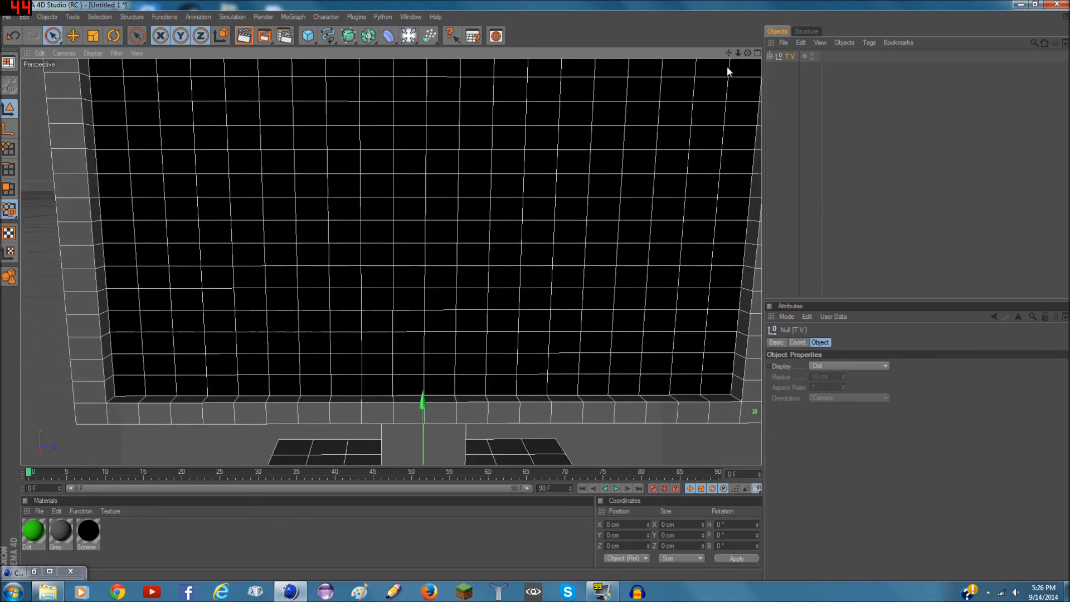
{"action": "scroll", "coordinate": [727, 65], "scroll_direction": "down", "scroll_amount": 4}
{"action": "left_click", "coordinate": [769, 56]}
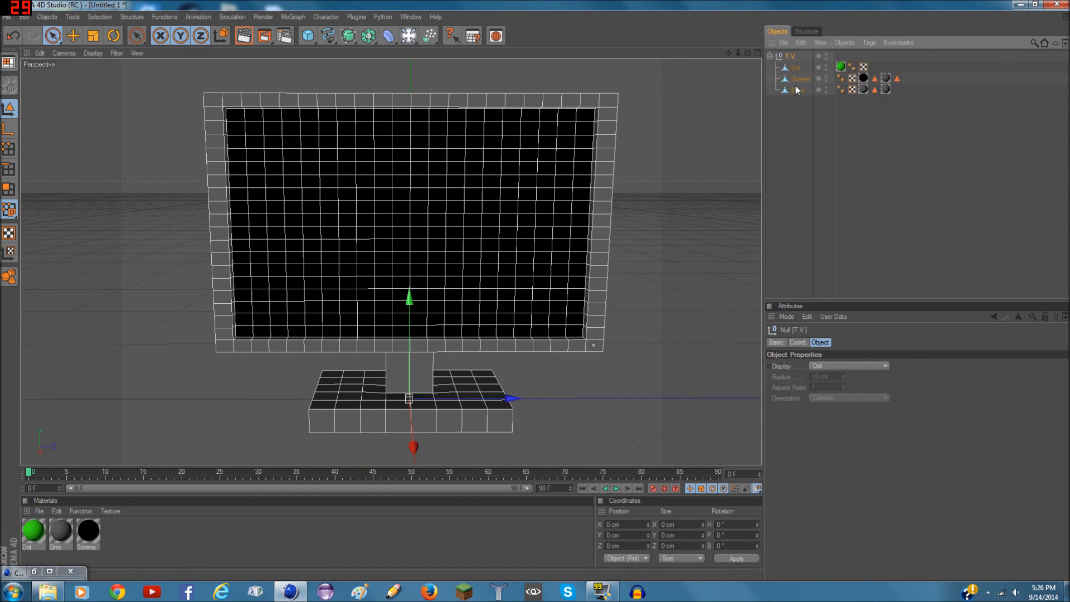
{"action": "left_click", "coordinate": [771, 55]}
{"action": "left_click_drag", "start_coordinate": [727, 54], "coordinate": [748, 69]}
{"action": "key", "text": "ctrl+r"}
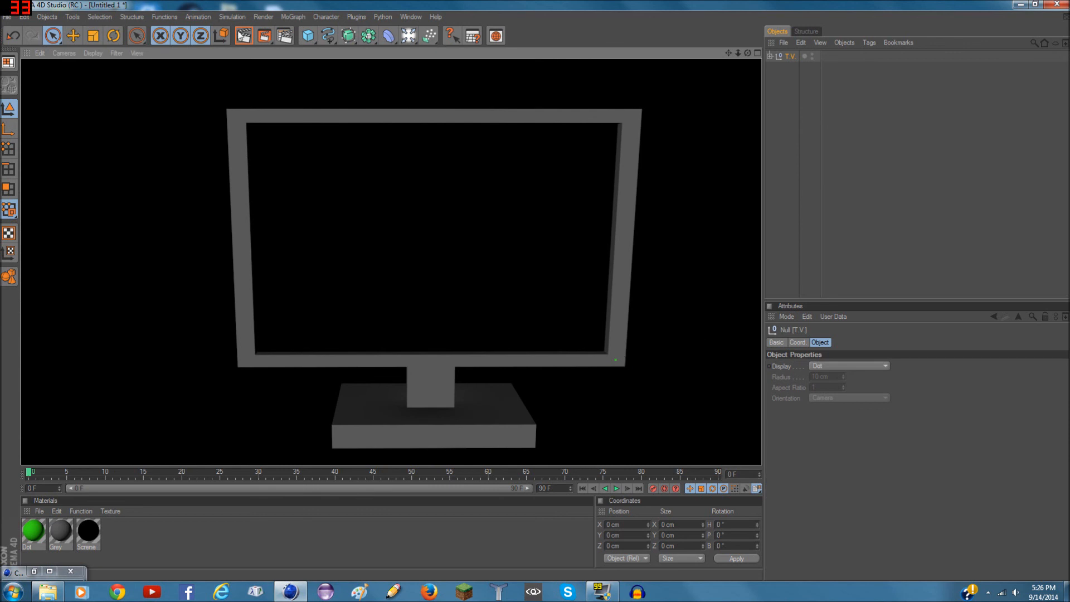
Change the Dot material's color to blue (R 23, G 93, B 222), close the Material Editor and render the T.V view
{"action": "left_click", "coordinate": [42, 540]}
{"action": "double_click", "coordinate": [42, 539]}
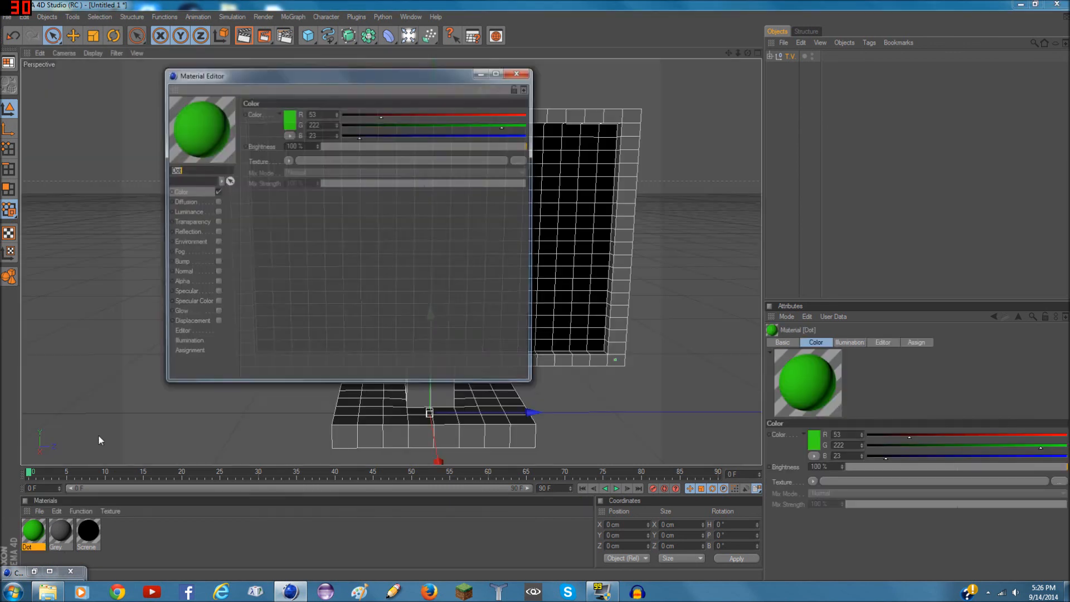
{"action": "left_click", "coordinate": [288, 118]}
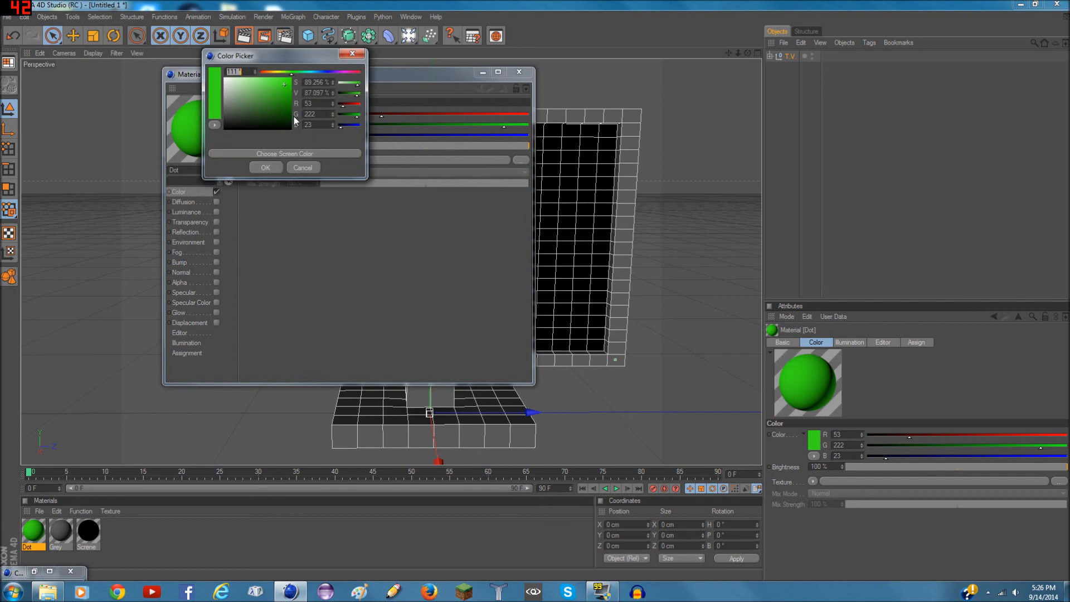
{"action": "left_click", "coordinate": [321, 73]}
{"action": "left_click", "coordinate": [272, 169]}
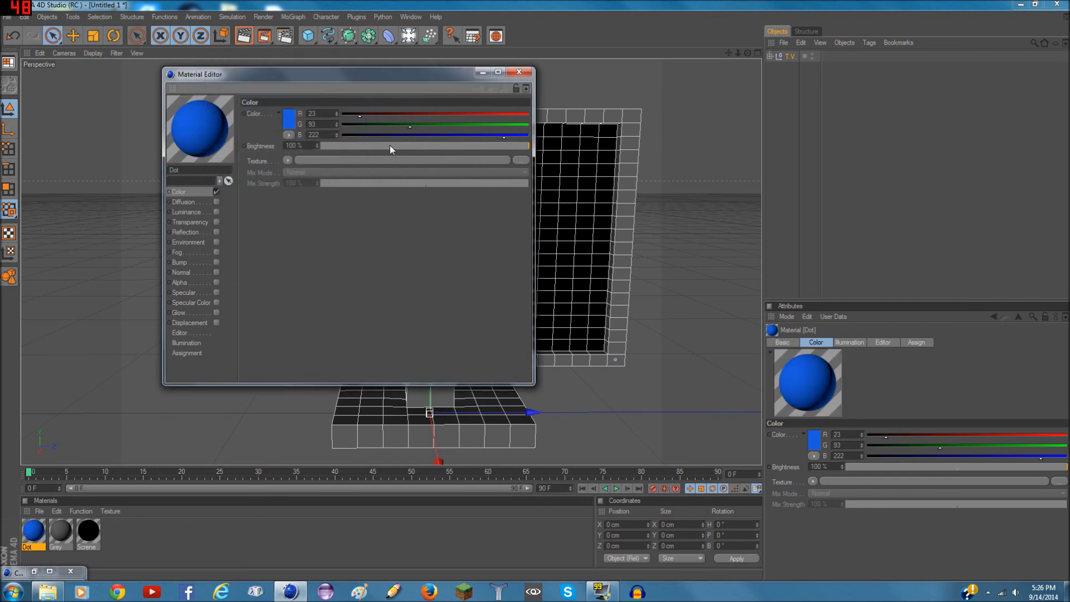
{"action": "left_click", "coordinate": [519, 72]}
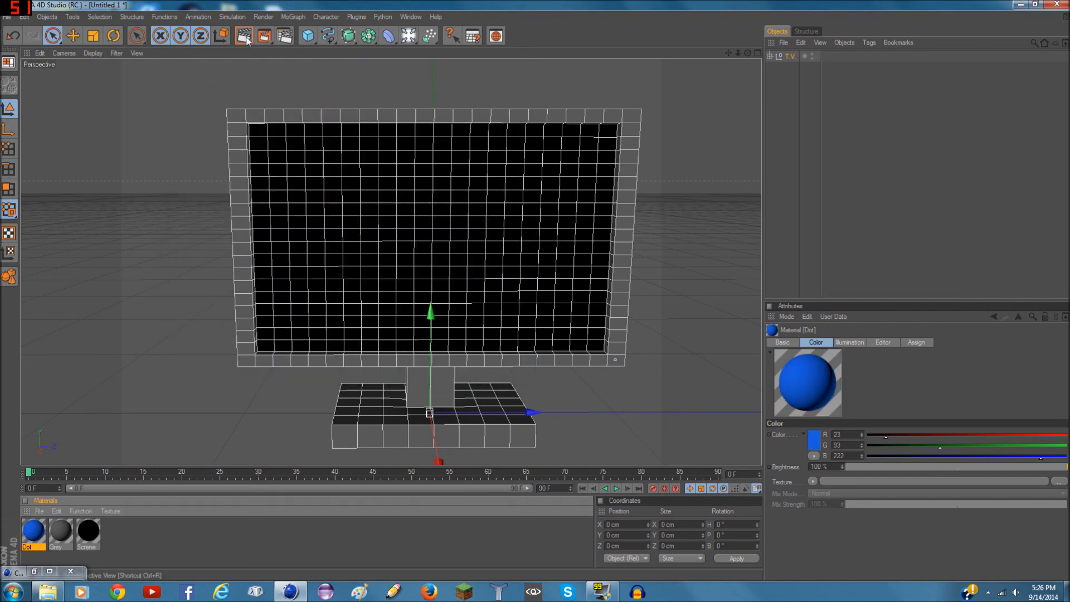
{"action": "left_click", "coordinate": [243, 36]}
Set the Dot material's color to green (R 23, G 222, B 46) and close the Material Editor
{"action": "double_click", "coordinate": [34, 533]}
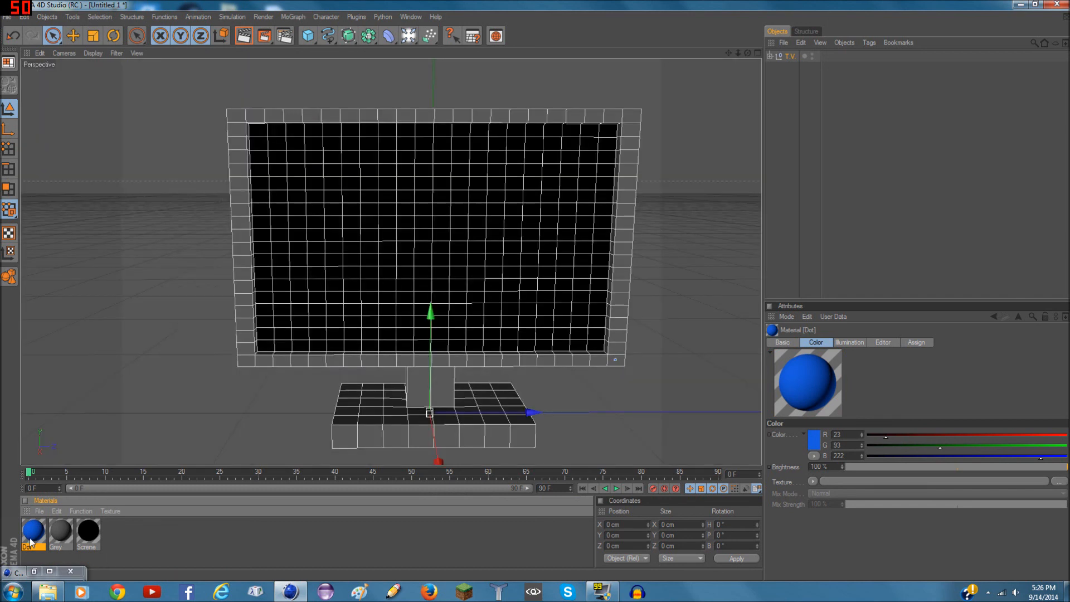
{"action": "left_click", "coordinate": [288, 119]}
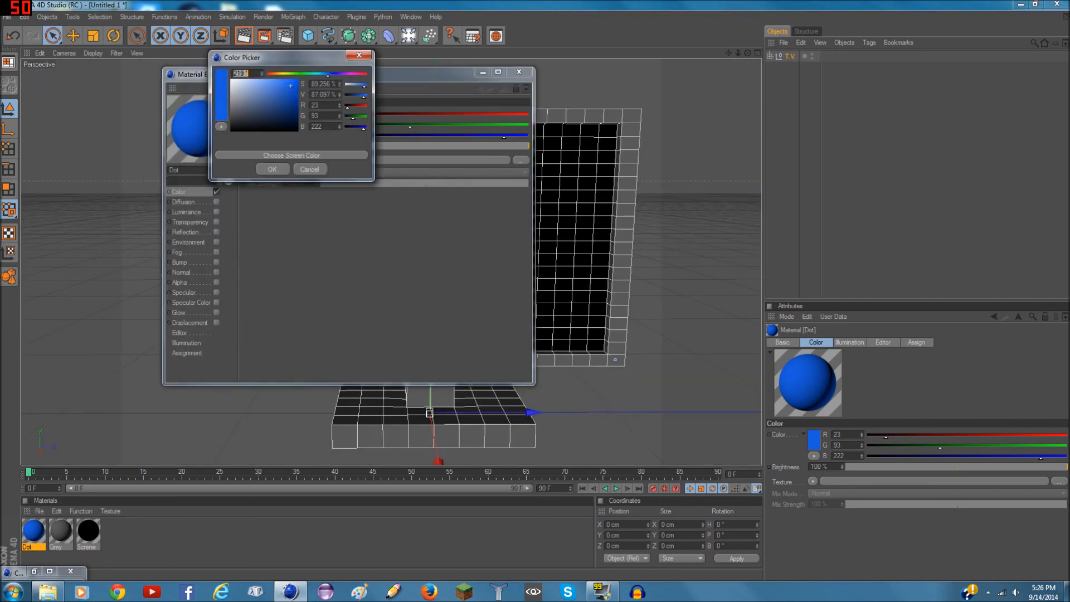
{"action": "left_click", "coordinate": [303, 74]}
{"action": "left_click", "coordinate": [272, 170]}
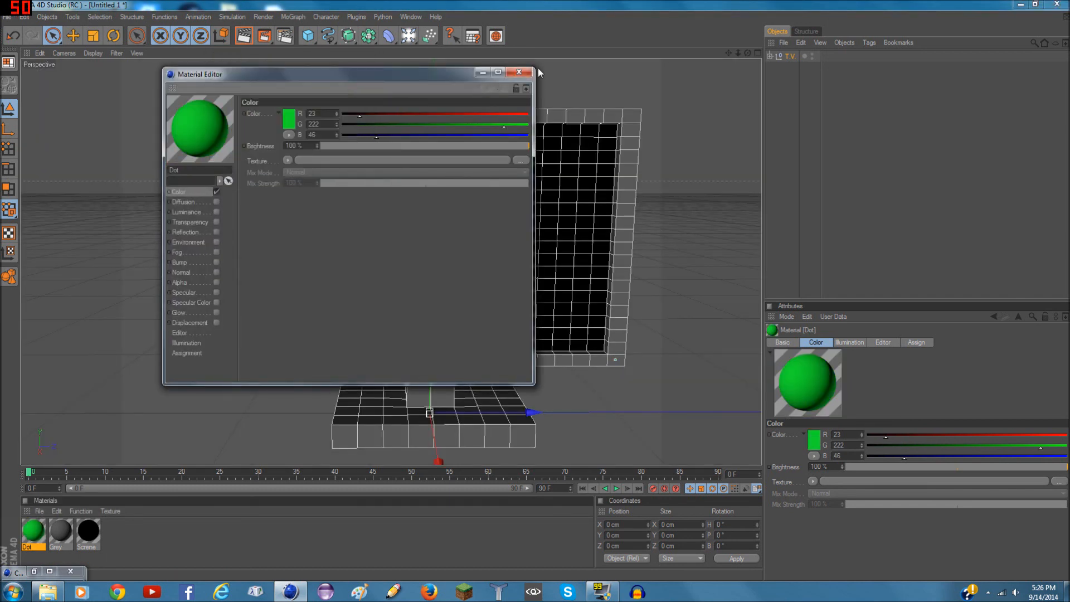
{"action": "left_click", "coordinate": [519, 71]}
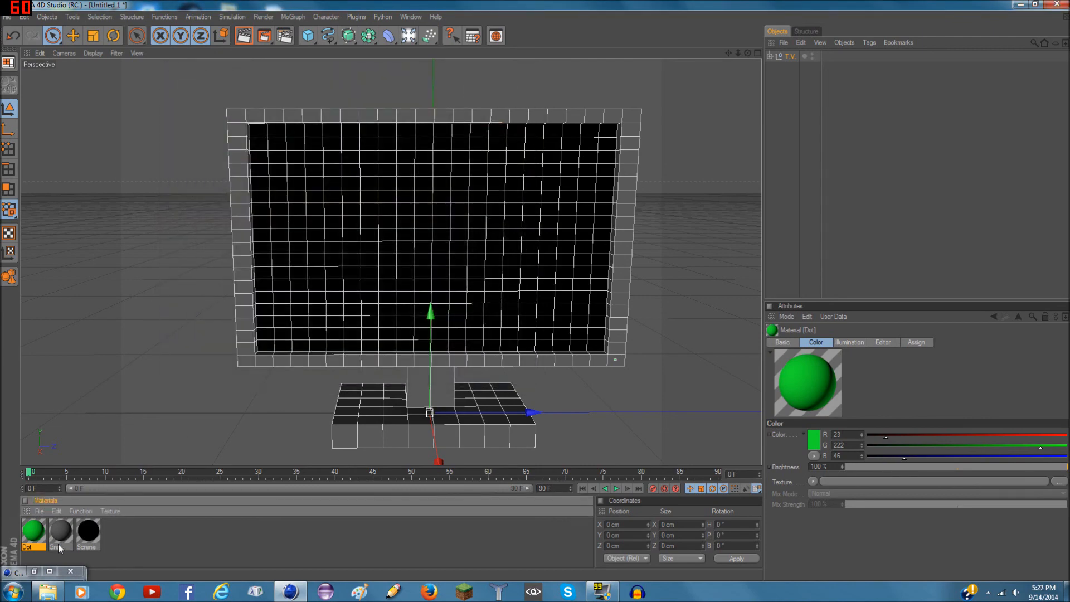
{"action": "mouse_move", "coordinate": [747, 51]}
{"action": "left_mouse_down"}
{"action": "mouse_move", "coordinate": [724, 62]}
{"action": "mouse_move", "coordinate": [825, 75]}
{"action": "mouse_move", "coordinate": [750, 73]}
{"action": "mouse_move", "coordinate": [730, 53]}
{"action": "mouse_move", "coordinate": [748, 53]}
{"action": "left_mouse_up"}
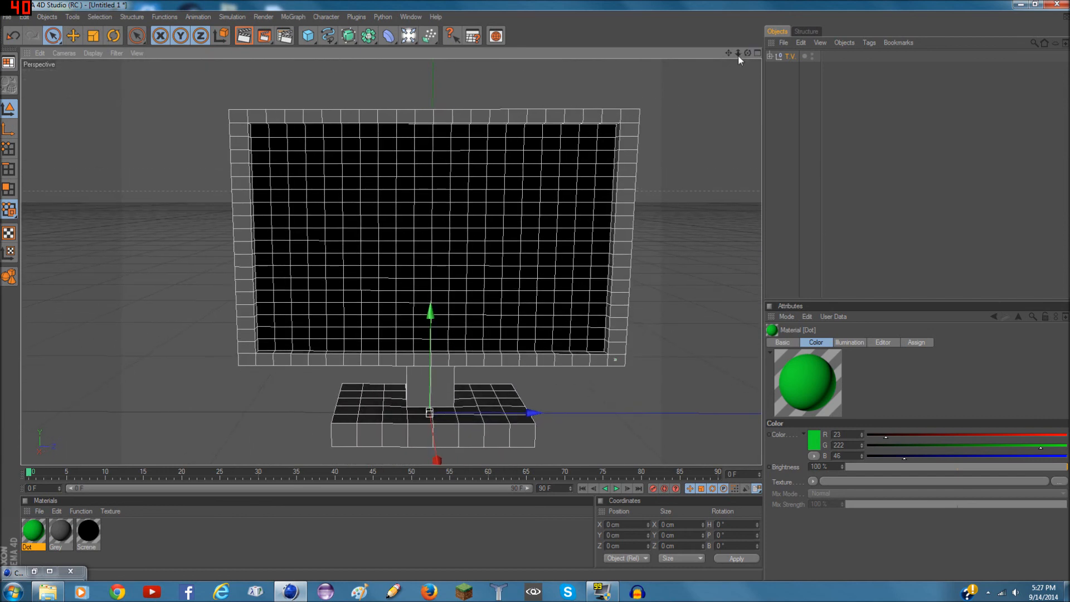
Load images.jpg from the Desktop as the Screne material's color texture without copying it to the document location, and close the Material Editor
{"action": "double_click", "coordinate": [88, 533]}
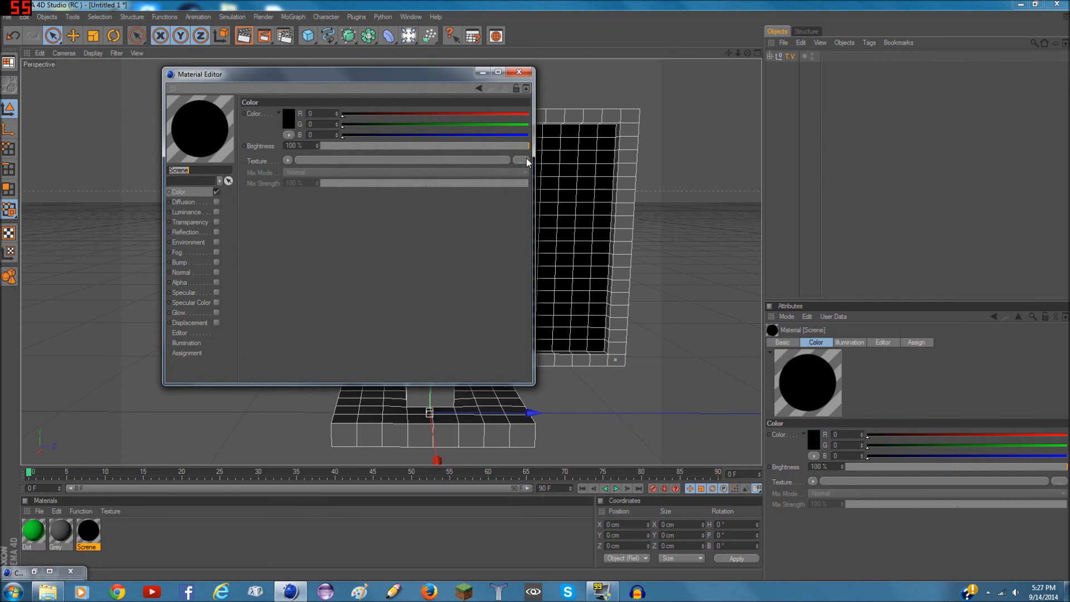
{"action": "left_click", "coordinate": [527, 161]}
{"action": "scroll", "coordinate": [684, 246], "scroll_direction": "down", "scroll_amount": 5}
{"action": "left_click_drag", "start_coordinate": [683, 242], "coordinate": [704, 330]}
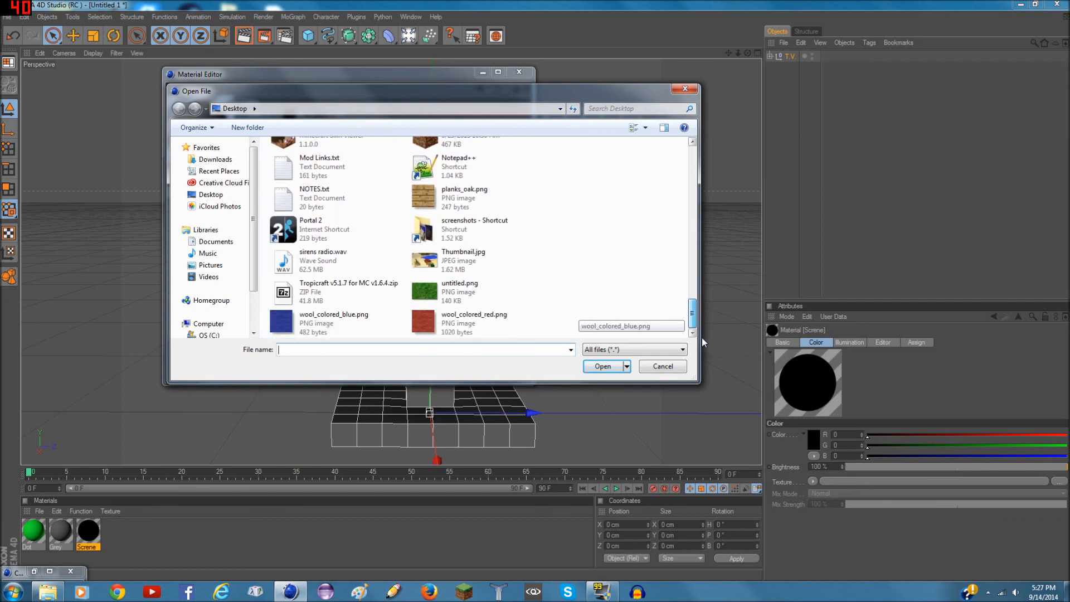
{"action": "scroll", "coordinate": [701, 336], "scroll_direction": "up", "scroll_amount": 6}
{"action": "left_click_drag", "start_coordinate": [707, 284], "coordinate": [724, 205]}
{"action": "type", "text": "im"}
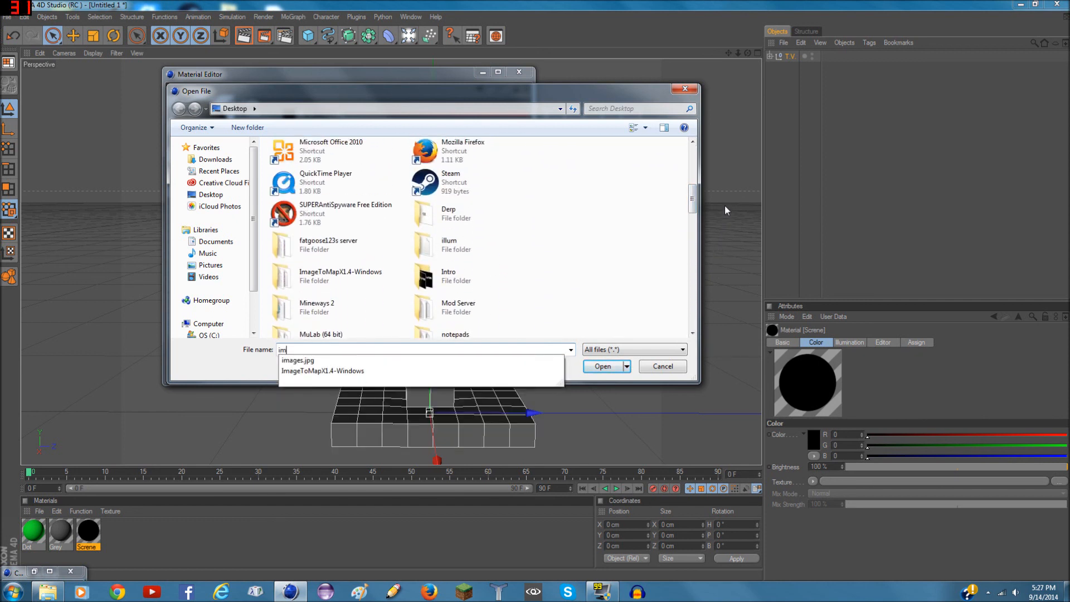
{"action": "left_click", "coordinate": [297, 361]}
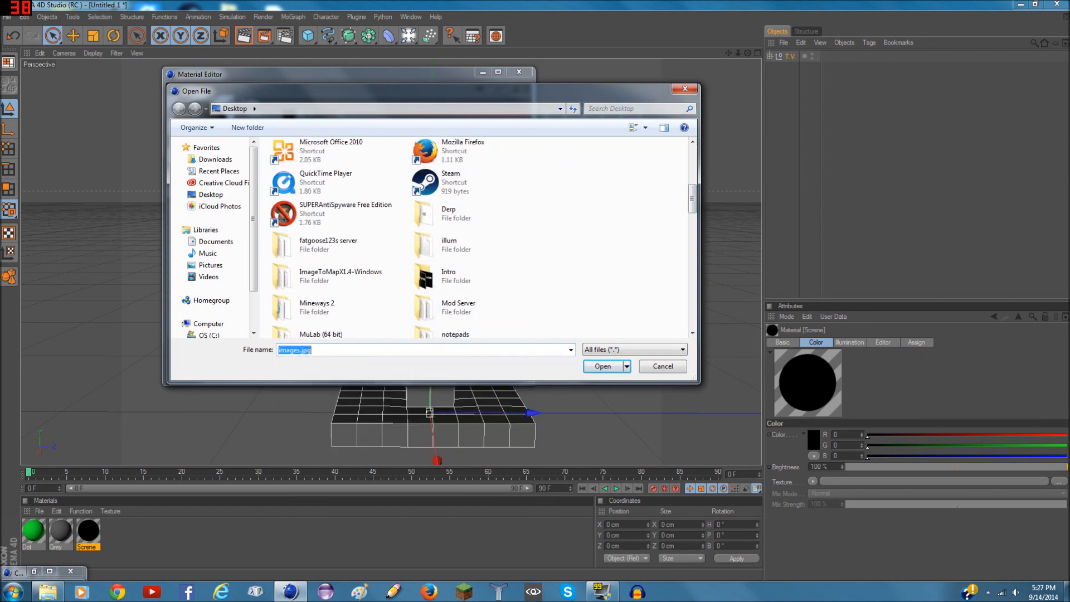
{"action": "left_click", "coordinate": [602, 366]}
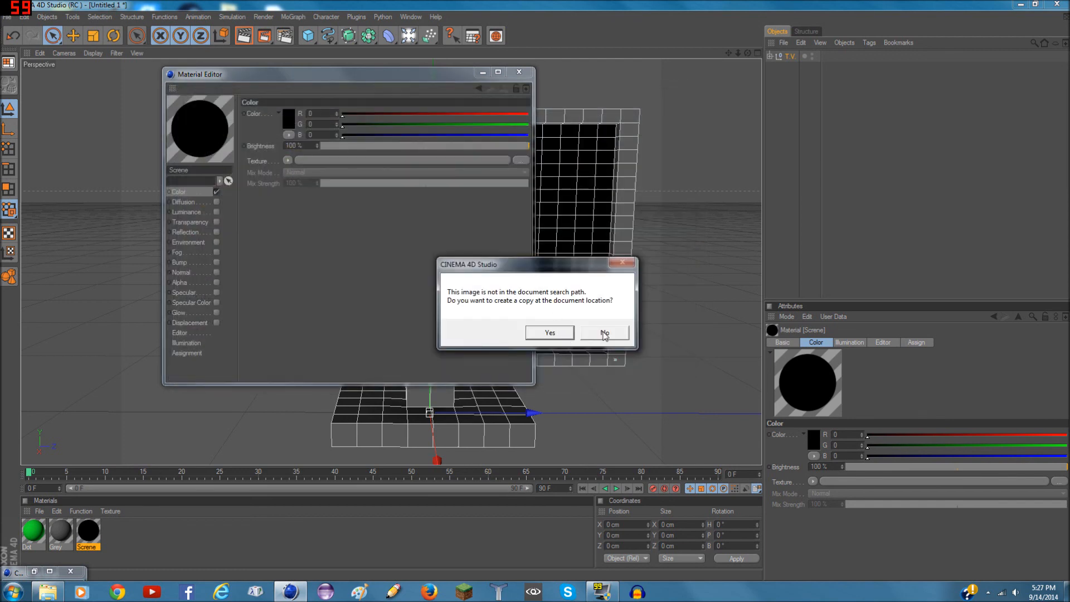
{"action": "left_click", "coordinate": [605, 333]}
{"action": "left_click", "coordinate": [518, 72]}
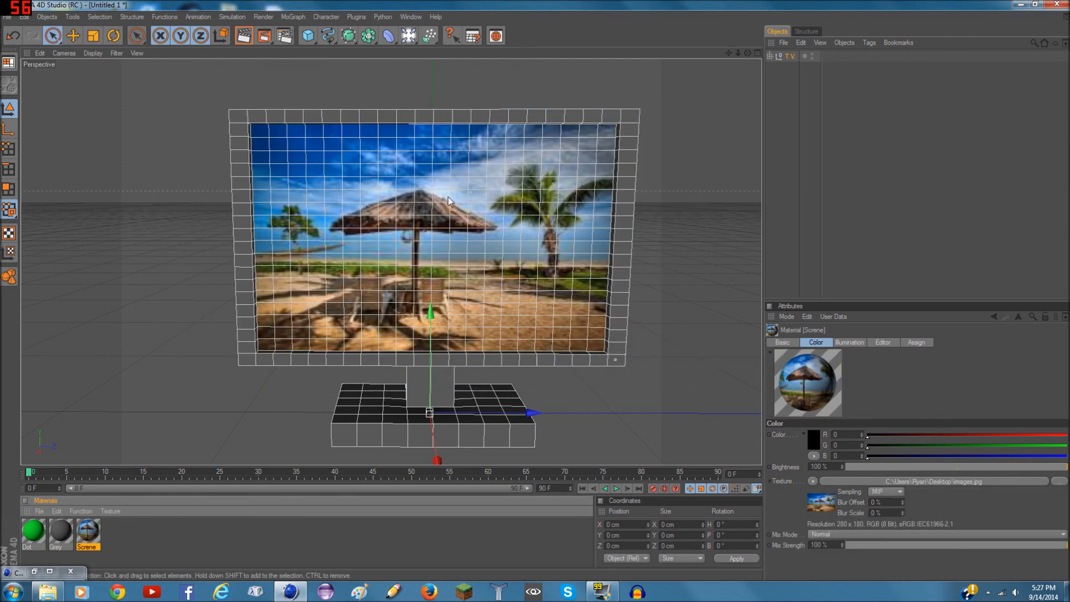
Set the Screne texture's sampling to None, close the Material Editor and render the T.V view
{"action": "double_click", "coordinate": [85, 537]}
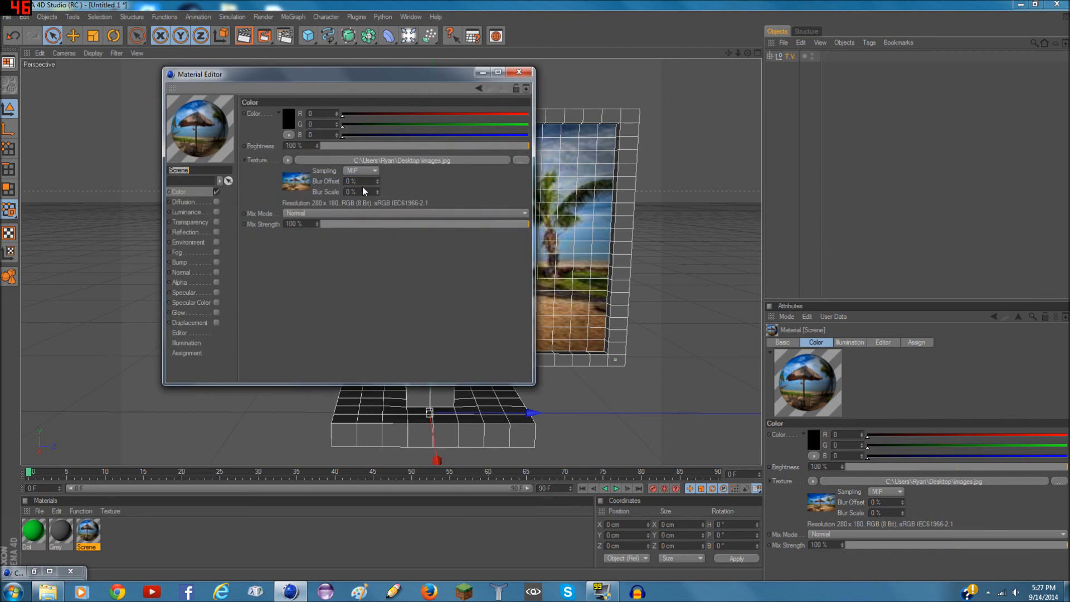
{"action": "left_click", "coordinate": [362, 170]}
{"action": "left_click", "coordinate": [356, 171]}
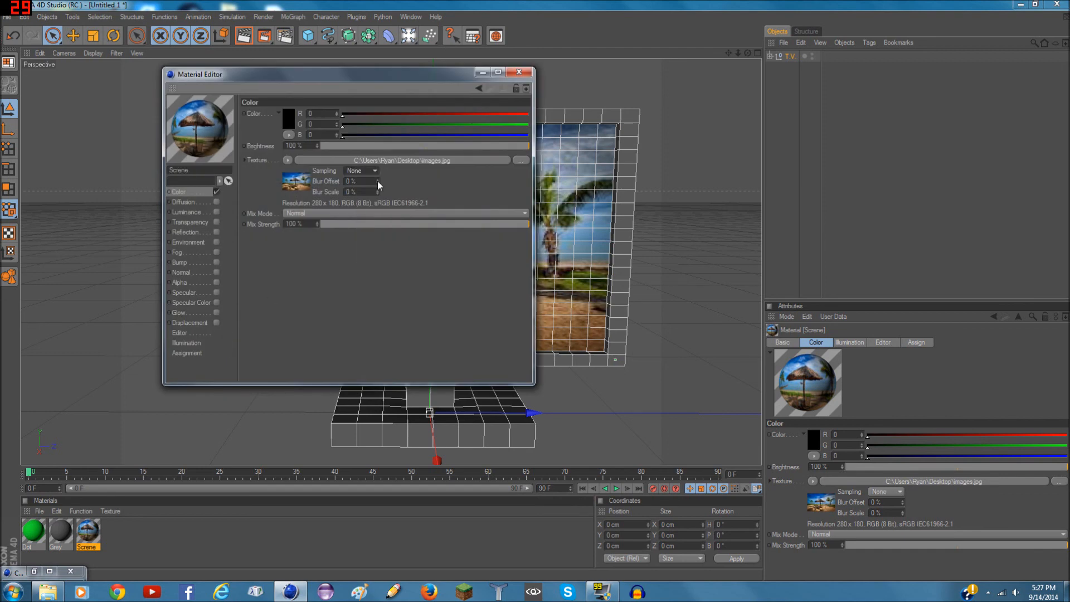
{"action": "left_click", "coordinate": [519, 73]}
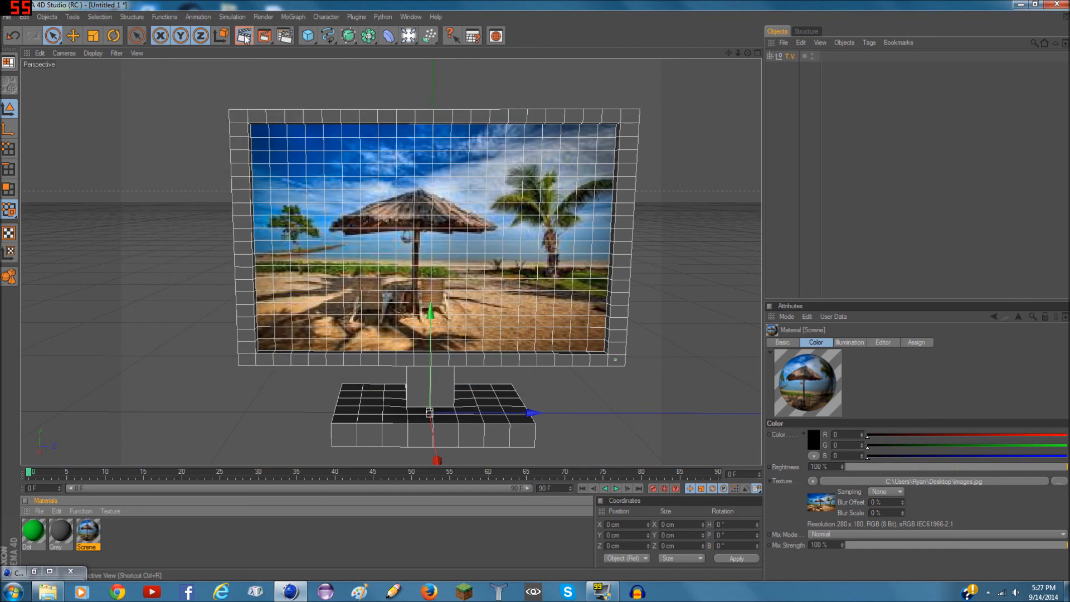
{"action": "left_click", "coordinate": [245, 37]}
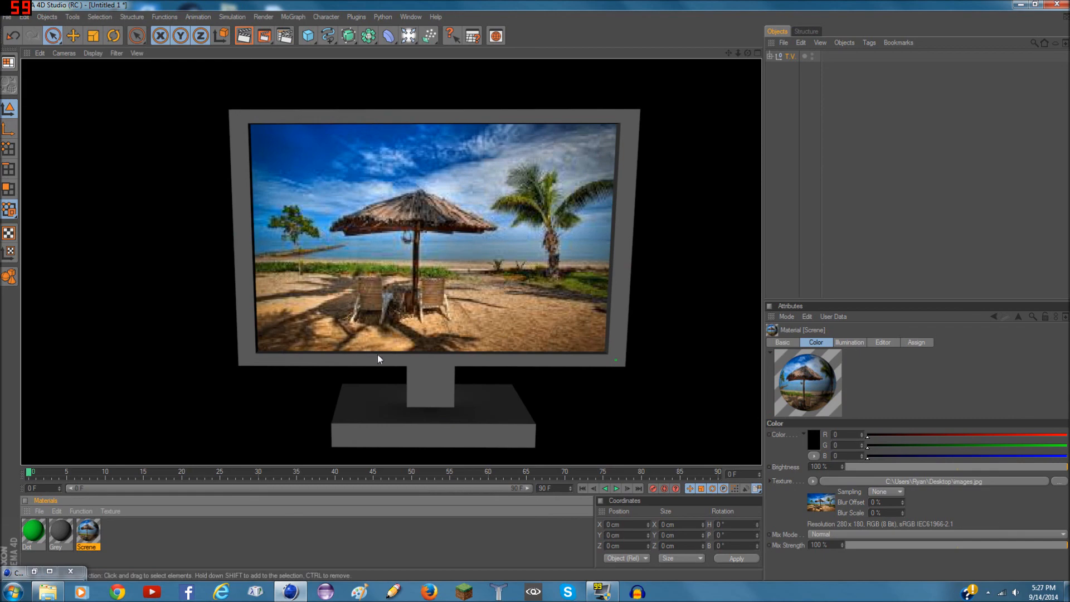
Replace the Screne material's texture with Thumbnail.jpg from the Desktop, without creating a copy, and render the T.V view
{"action": "mouse_move", "coordinate": [747, 52]}
{"action": "left_mouse_down"}
{"action": "mouse_move", "coordinate": [696, 55]}
{"action": "mouse_move", "coordinate": [757, 44]}
{"action": "left_mouse_up"}
{"action": "double_click", "coordinate": [86, 541]}
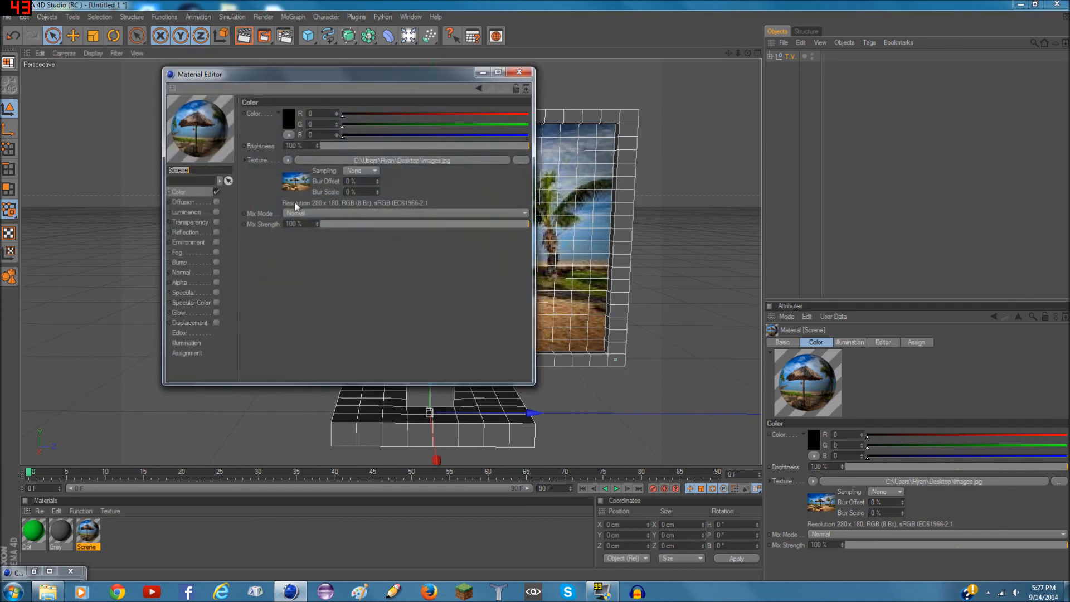
{"action": "left_click", "coordinate": [524, 161]}
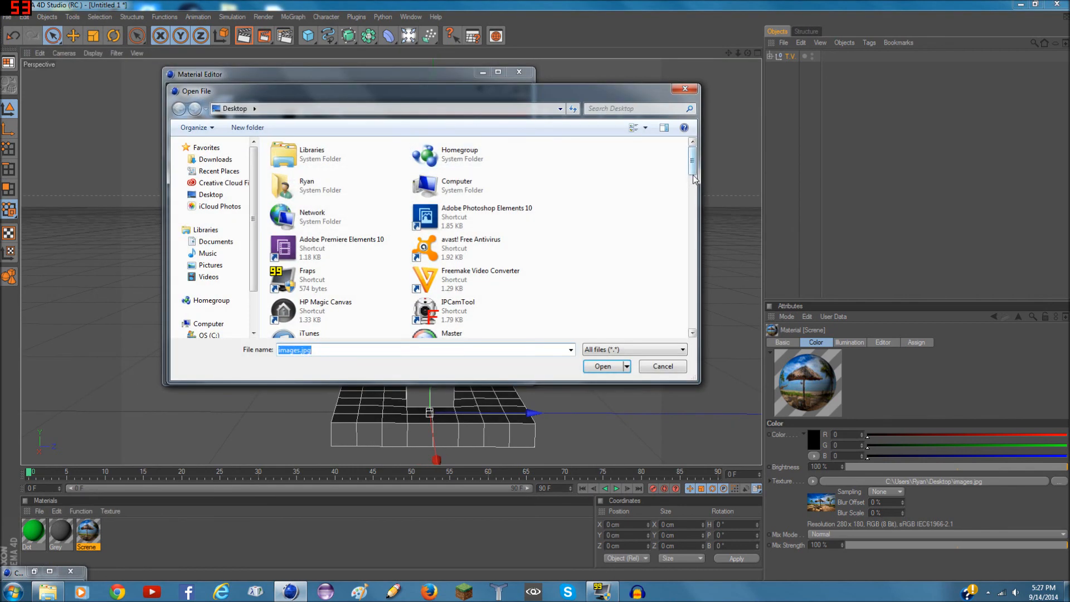
{"action": "scroll", "coordinate": [694, 178], "scroll_direction": "down", "scroll_amount": 10}
{"action": "left_click", "coordinate": [462, 260]}
{"action": "left_click", "coordinate": [605, 367]}
{"action": "left_click", "coordinate": [616, 332]}
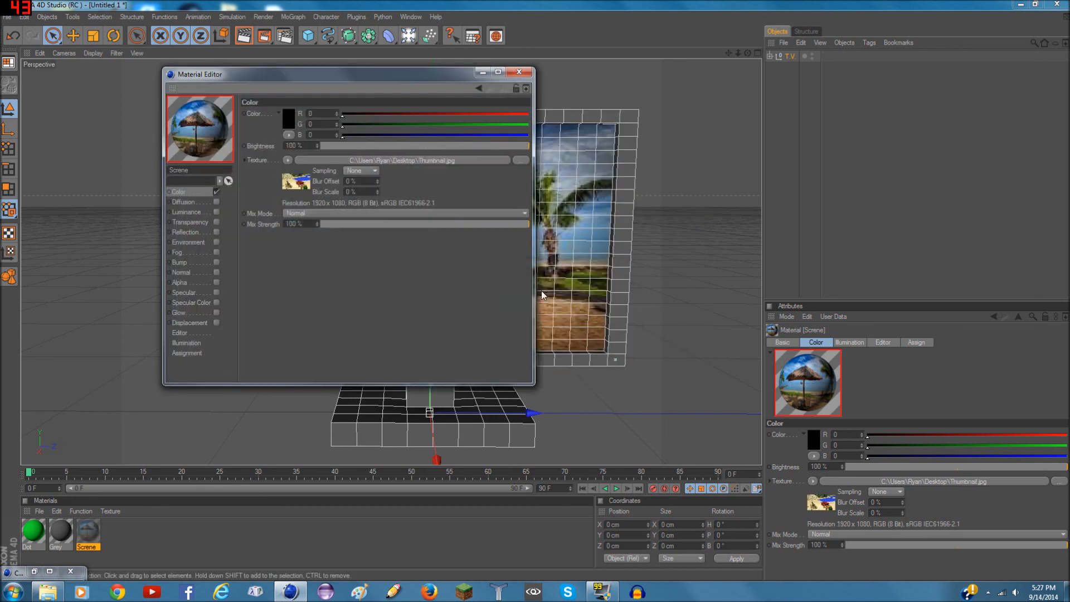
{"action": "left_click", "coordinate": [521, 72]}
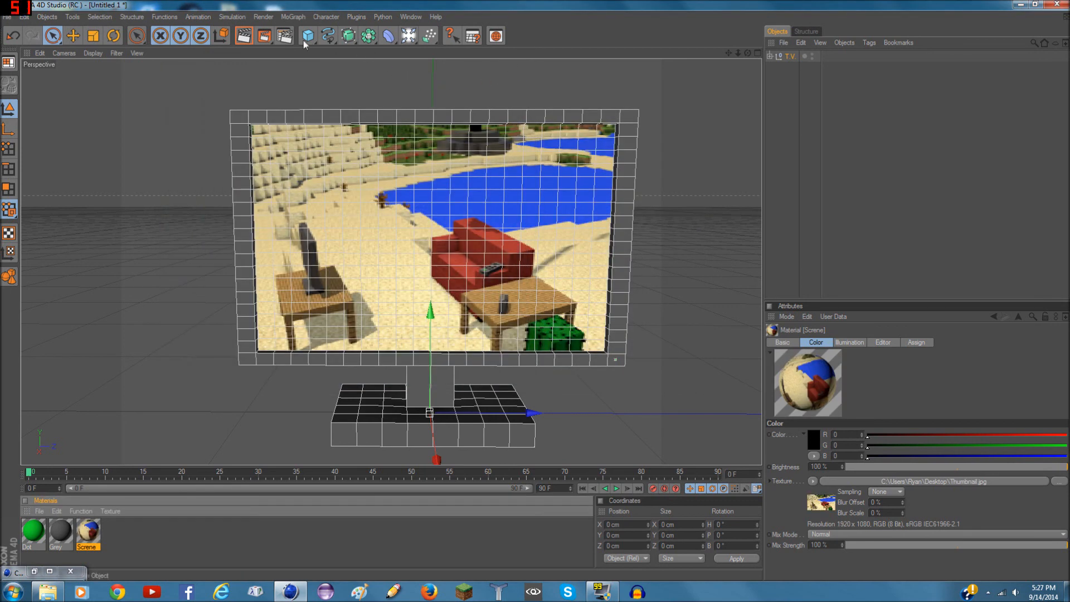
{"action": "left_click", "coordinate": [248, 36]}
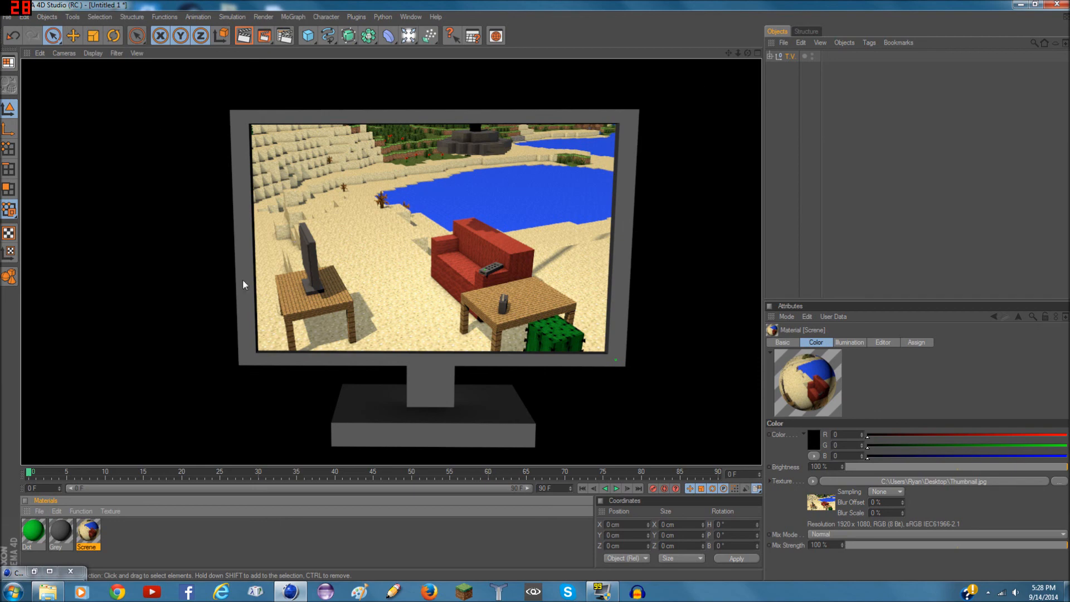
Examine the T.V screen's image up close and from a distance, and render the distant view
{"action": "scroll", "coordinate": [480, 332], "scroll_direction": "up", "scroll_amount": 10}
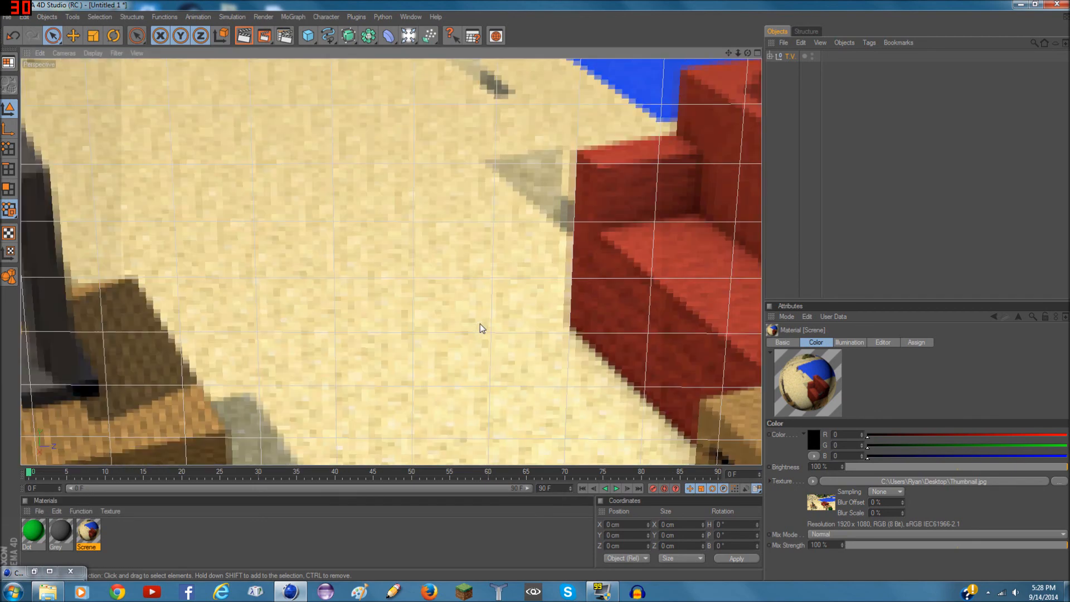
{"action": "scroll", "coordinate": [480, 326], "scroll_direction": "down", "scroll_amount": 2}
{"action": "scroll", "coordinate": [480, 326], "scroll_direction": "up", "scroll_amount": 3}
{"action": "scroll", "coordinate": [480, 327], "scroll_direction": "down", "scroll_amount": 10}
{"action": "scroll", "coordinate": [482, 324], "scroll_direction": "down", "scroll_amount": 5}
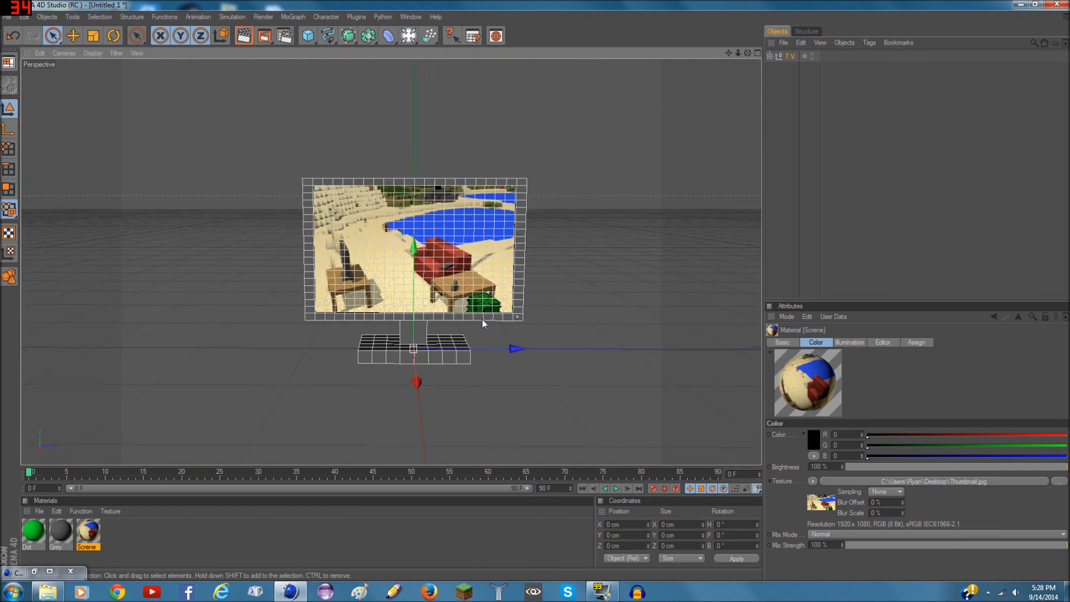
{"action": "left_click", "coordinate": [253, 42]}
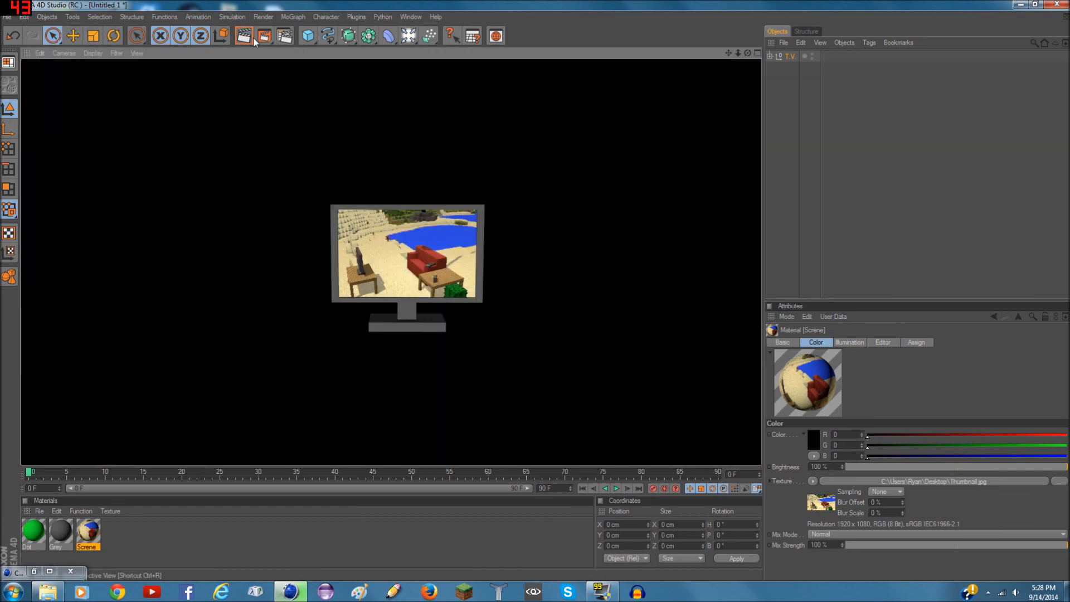
{"action": "scroll", "coordinate": [511, 227], "scroll_direction": "up", "scroll_amount": 3}
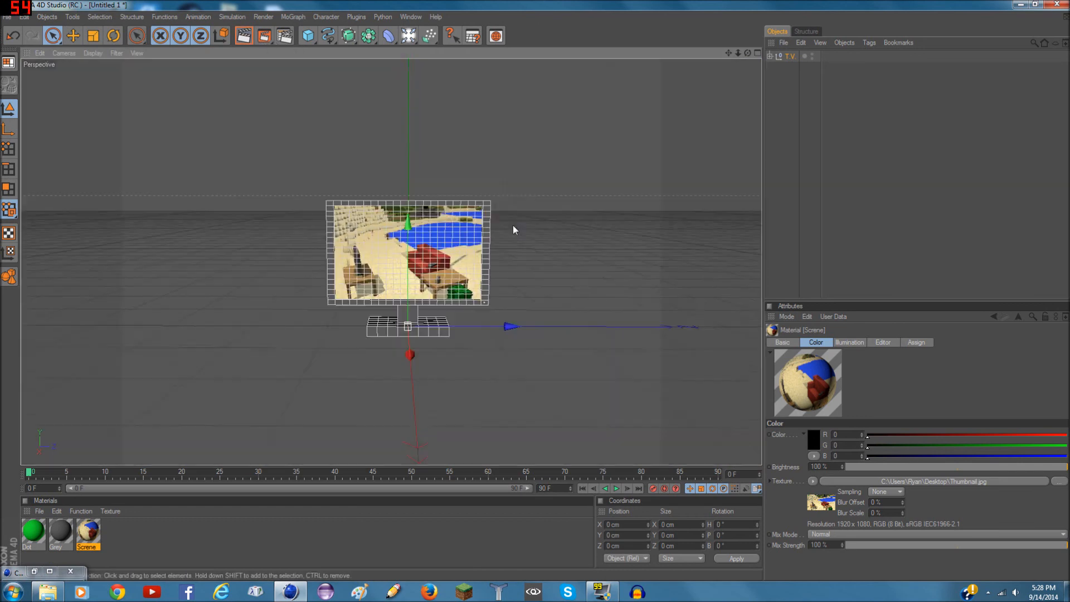
Clear the texture from the Screne material, close the Material Editor and reframe the T.V
{"action": "double_click", "coordinate": [98, 539]}
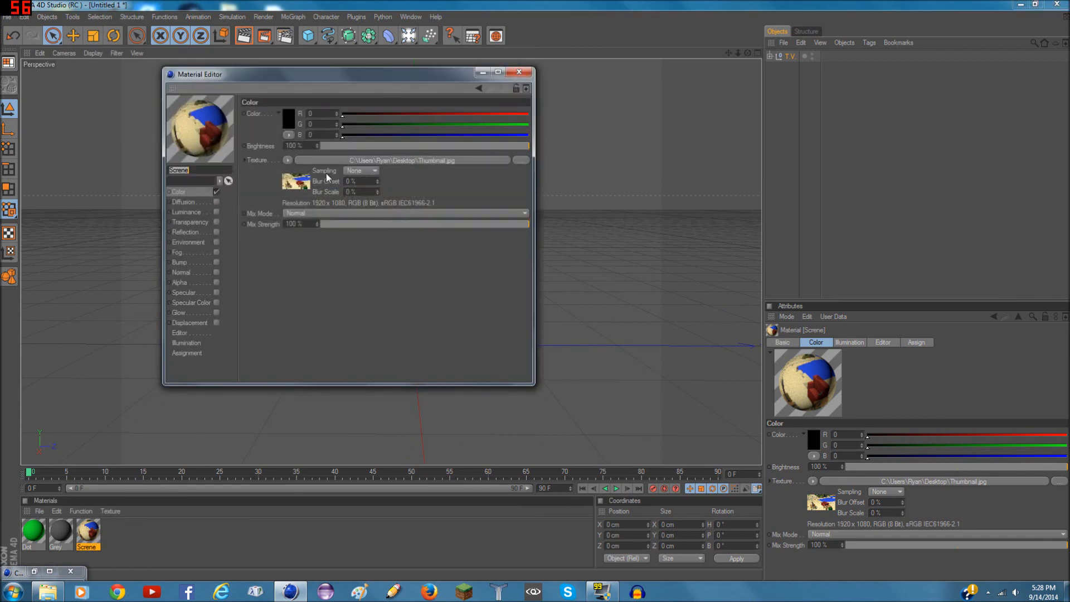
{"action": "left_click", "coordinate": [288, 160]}
{"action": "left_click", "coordinate": [301, 169]}
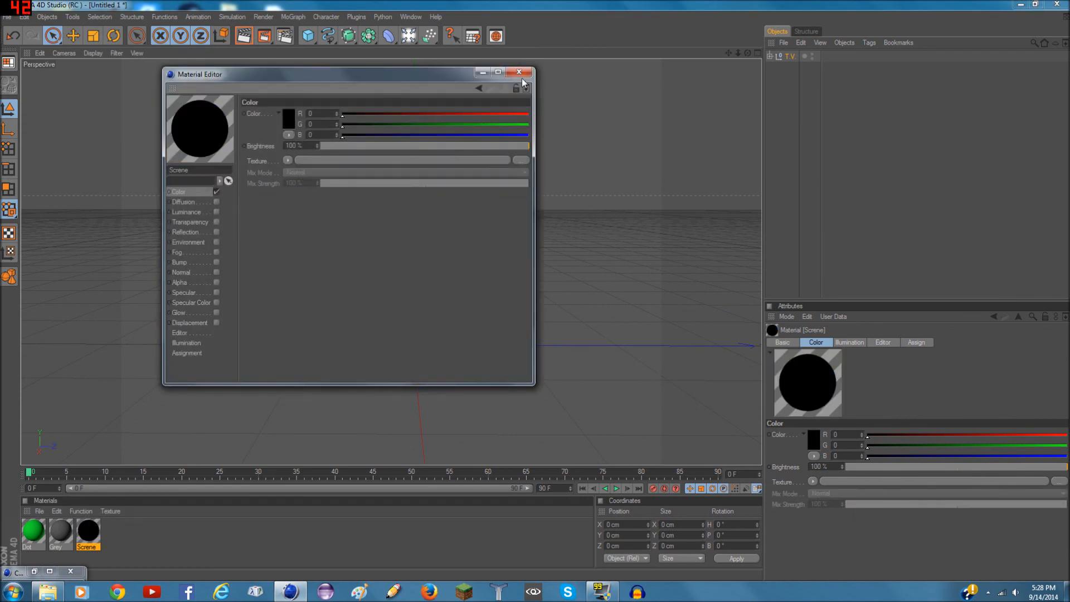
{"action": "left_click", "coordinate": [519, 73]}
{"action": "scroll", "coordinate": [601, 293], "scroll_direction": "up", "scroll_amount": 6}
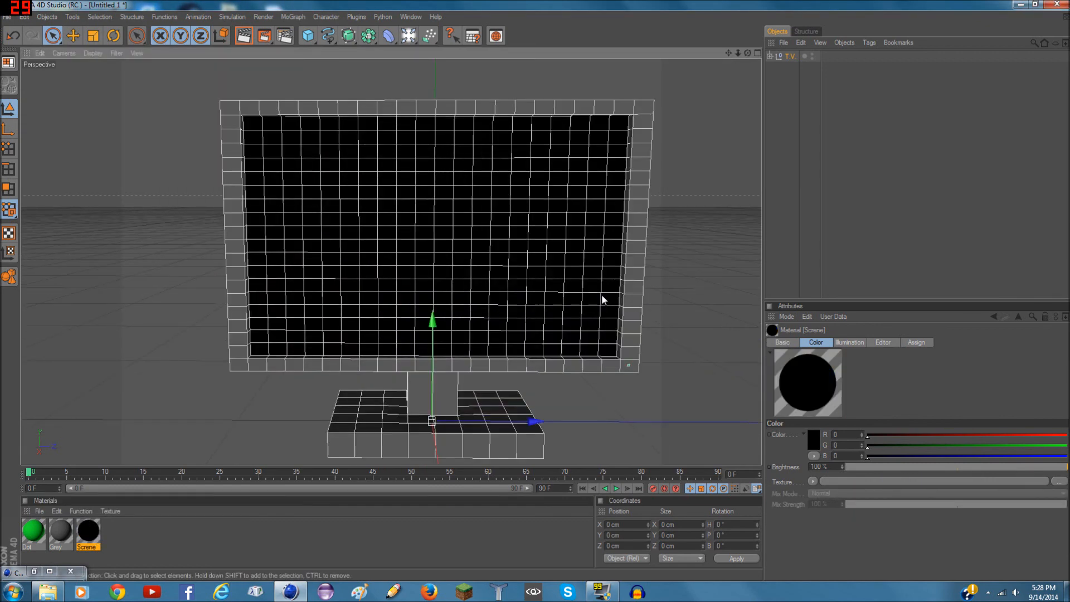
{"action": "scroll", "coordinate": [642, 201], "scroll_direction": "down", "scroll_amount": 8}
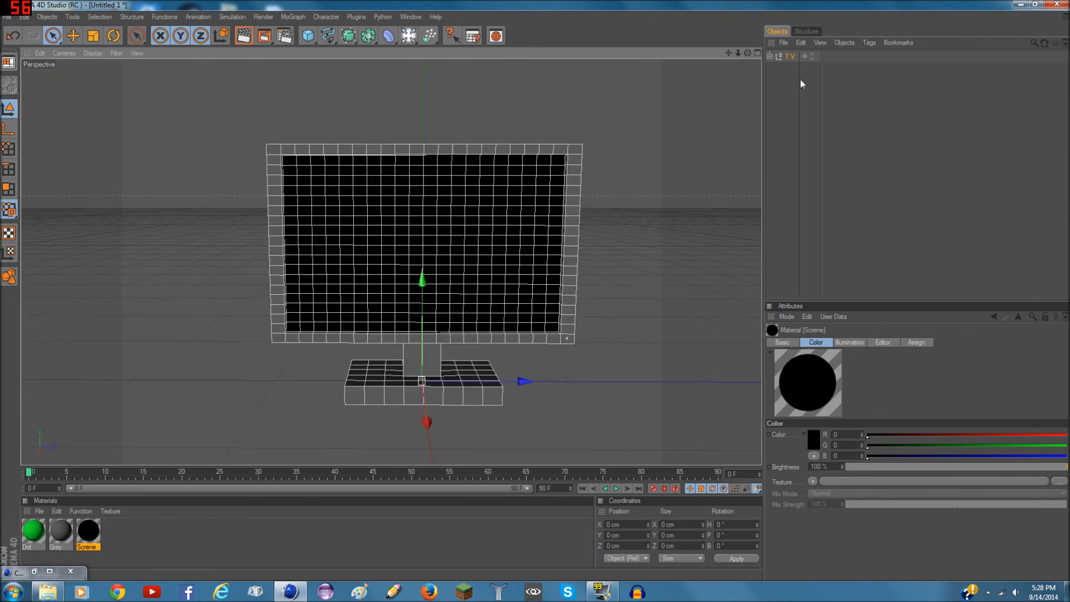
Delete the T.V object and all of its materials (Dot, Grey and Screne) from the scene
{"action": "left_click", "coordinate": [801, 43]}
{"action": "left_click", "coordinate": [834, 115]}
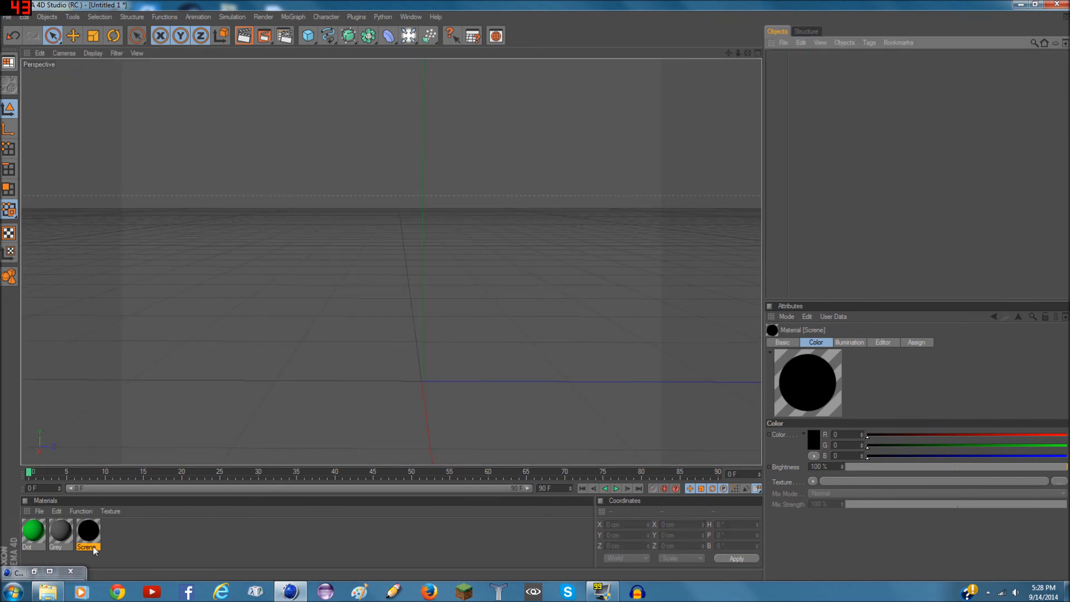
{"action": "key", "text": "ctrl+a"}
{"action": "right_click", "coordinate": [60, 510]}
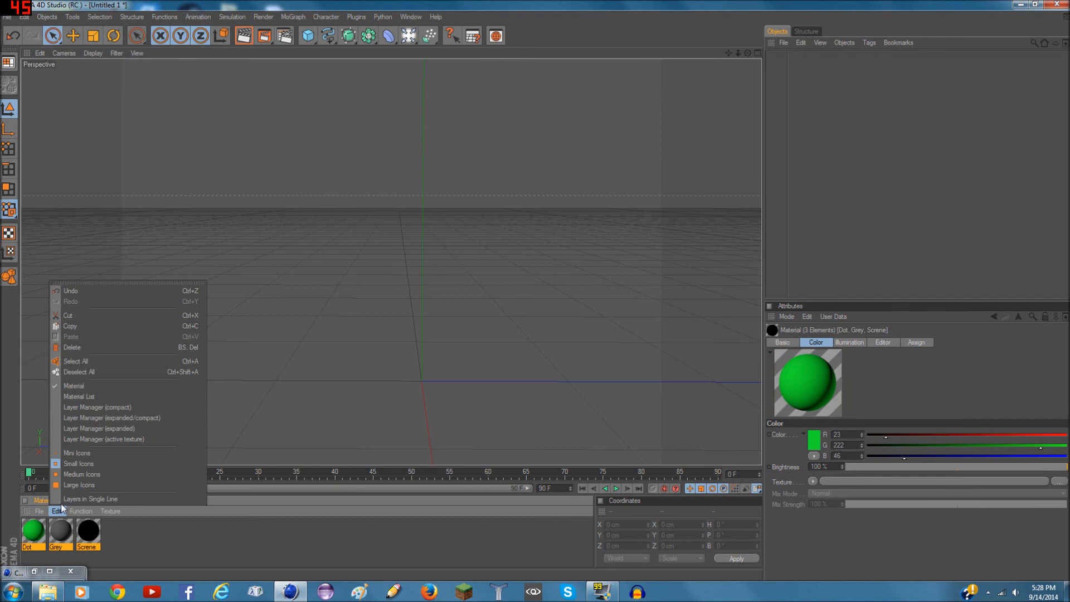
{"action": "left_click", "coordinate": [96, 346]}
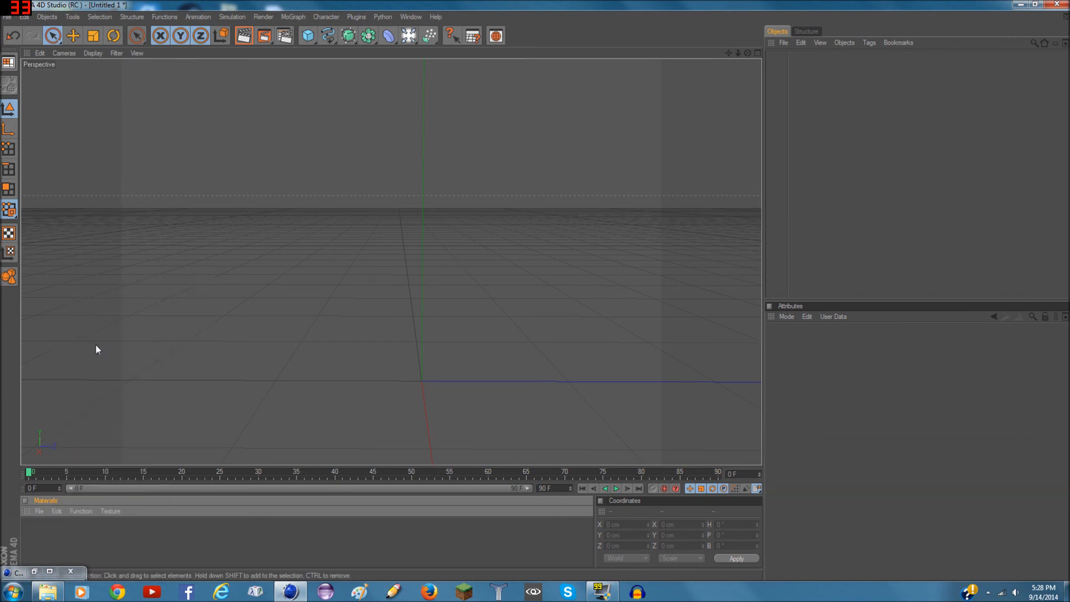
Load the Table model from the Furniture 1 presets, minimize the Content Browser and frame the table in the view
{"action": "left_click", "coordinate": [35, 571]}
{"action": "double_click", "coordinate": [206, 299]}
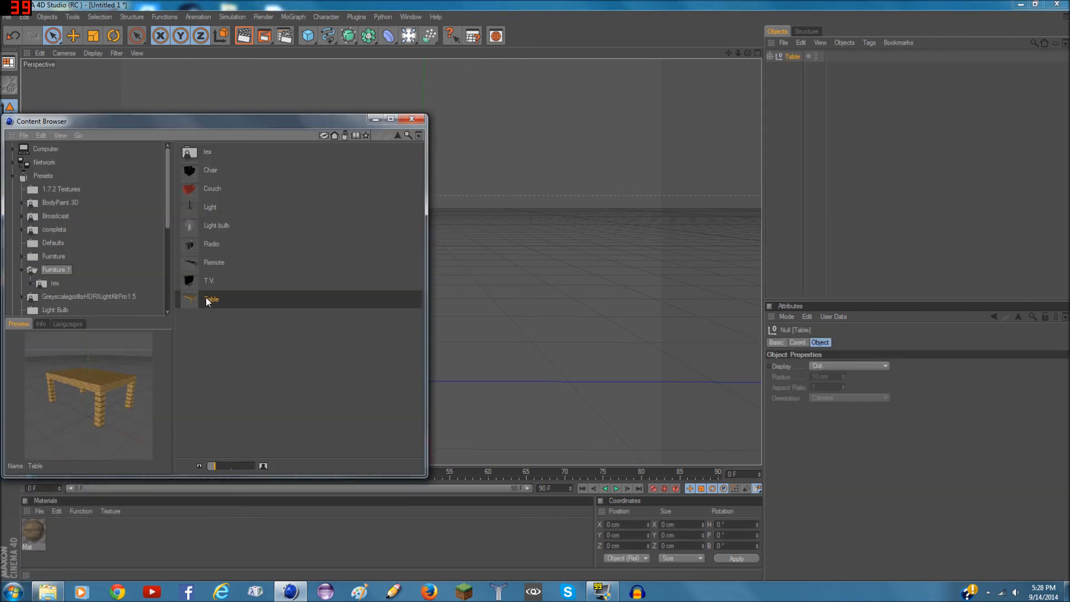
{"action": "left_click", "coordinate": [379, 119]}
{"action": "left_click_drag", "start_coordinate": [729, 53], "coordinate": [747, 14]}
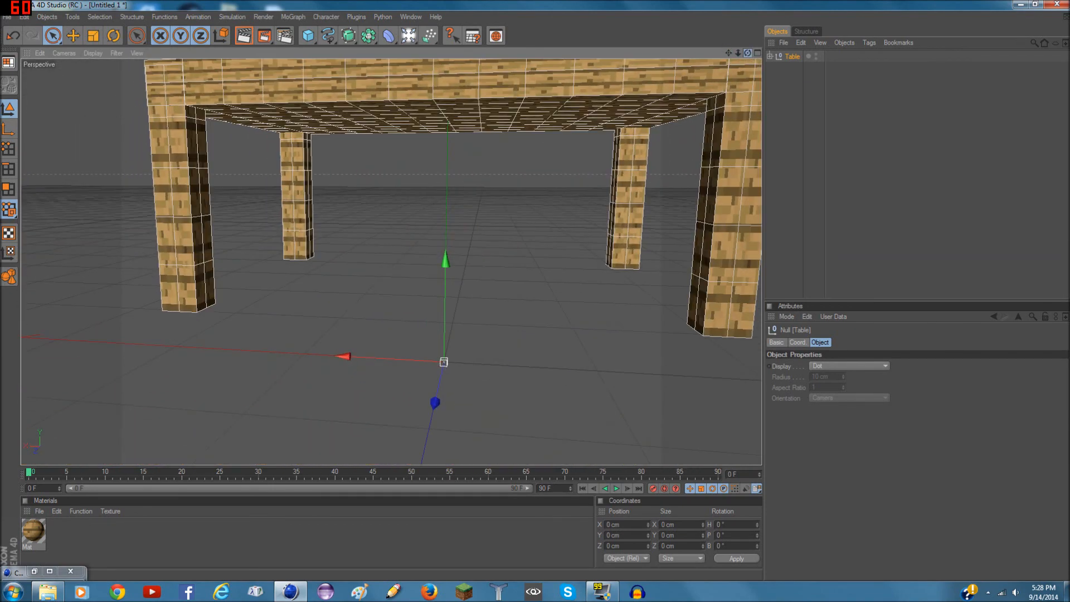
{"action": "left_click_drag", "start_coordinate": [728, 52], "coordinate": [719, 131]}
Expand the Table's child objects and rotate Leg4 to a bank angle of about 50.6°, trying undo and redo on the rotation
{"action": "left_click", "coordinate": [771, 56]}
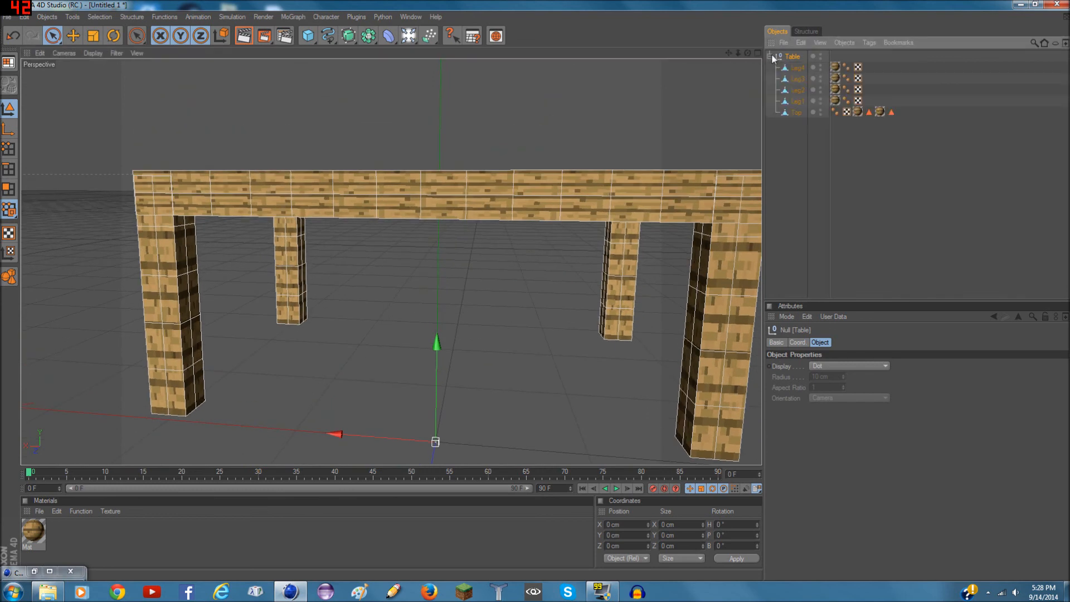
{"action": "left_click", "coordinate": [796, 68]}
{"action": "left_click_drag", "start_coordinate": [730, 54], "coordinate": [780, 67]}
{"action": "key", "text": "r"}
{"action": "left_click_drag", "start_coordinate": [305, 244], "coordinate": [338, 290]}
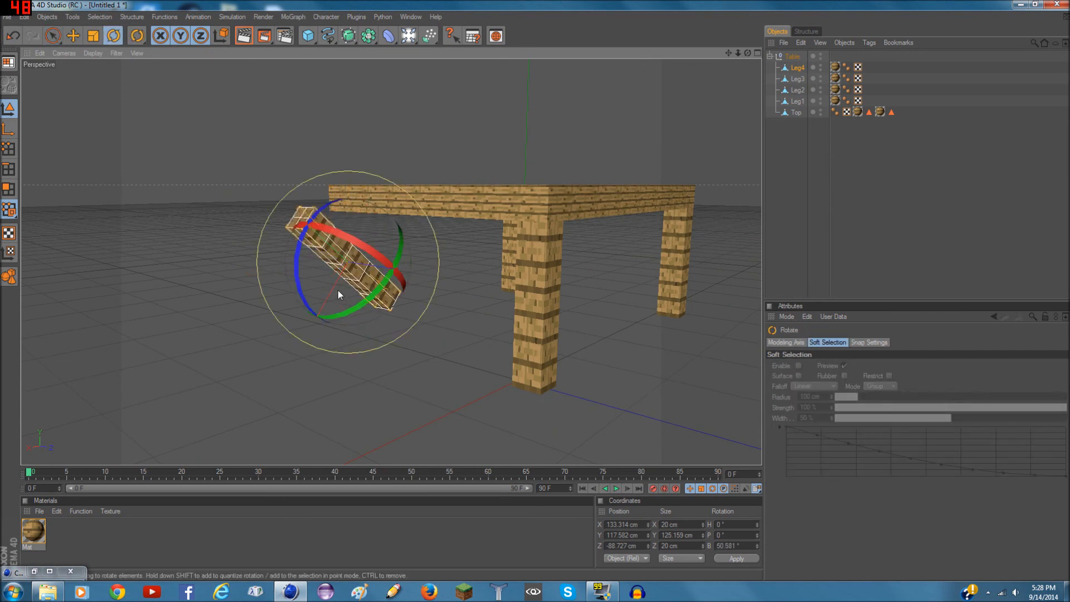
{"action": "left_click", "coordinate": [12, 36]}
{"action": "left_click", "coordinate": [32, 37]}
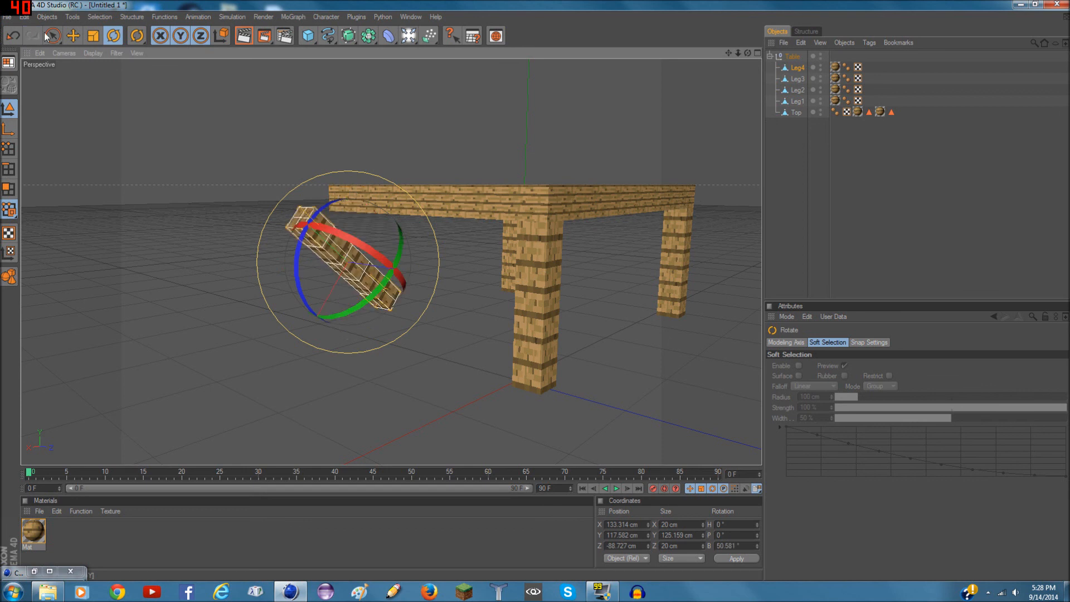
Move Leg4 up and away from the table to about X 275 cm, Y 234 cm, and select the table top for rotation
{"action": "left_click", "coordinate": [54, 35]}
{"action": "left_click_drag", "start_coordinate": [279, 199], "coordinate": [109, 39]}
{"action": "left_click", "coordinate": [541, 284]}
{"action": "left_click", "coordinate": [474, 197]}
{"action": "key", "text": "r"}
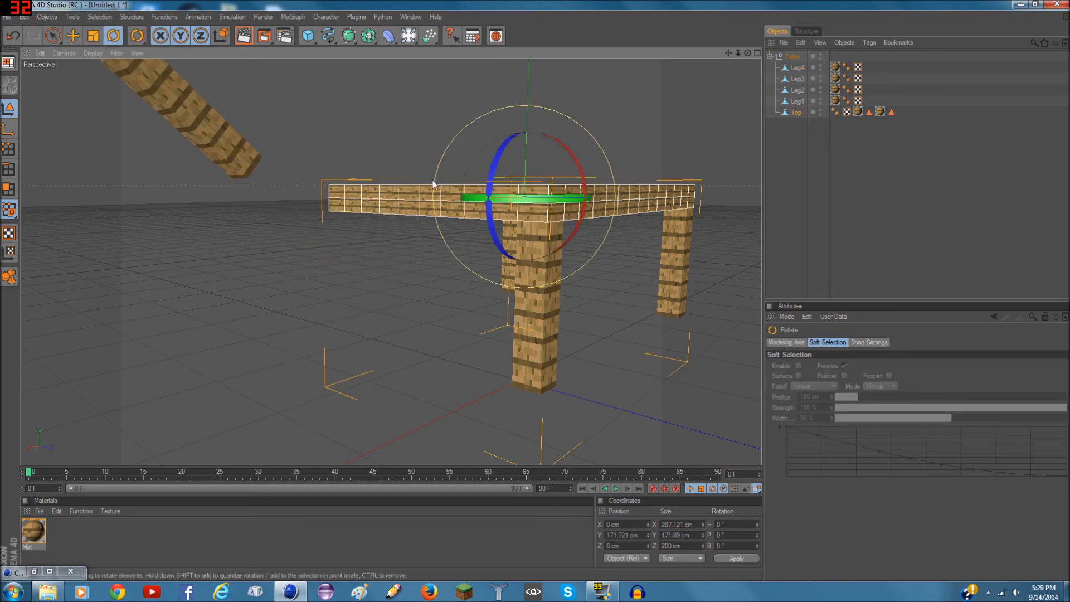
Rotate the whole Table group to a bank angle of about 23.7° and view it from another angle
{"action": "left_click", "coordinate": [792, 57]}
{"action": "left_click_drag", "start_coordinate": [494, 360], "coordinate": [485, 388]}
{"action": "left_click_drag", "start_coordinate": [748, 53], "coordinate": [703, 70]}
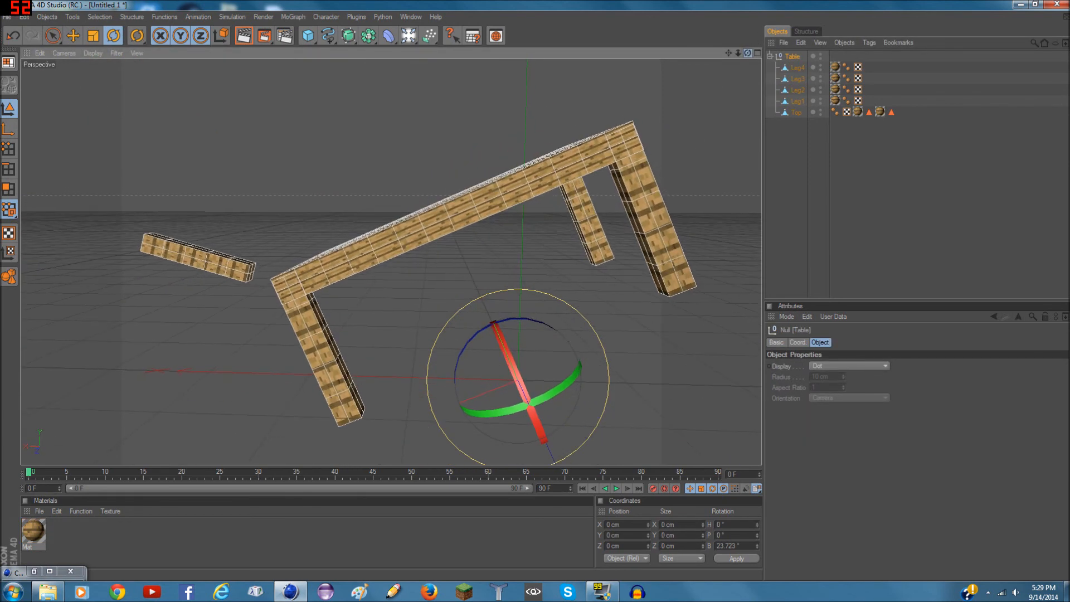
Rotate the detached Leg4 to a bank angle of about -46° and view the table from above
{"action": "left_click", "coordinate": [181, 249]}
{"action": "left_click_drag", "start_coordinate": [230, 204], "coordinate": [278, 338]}
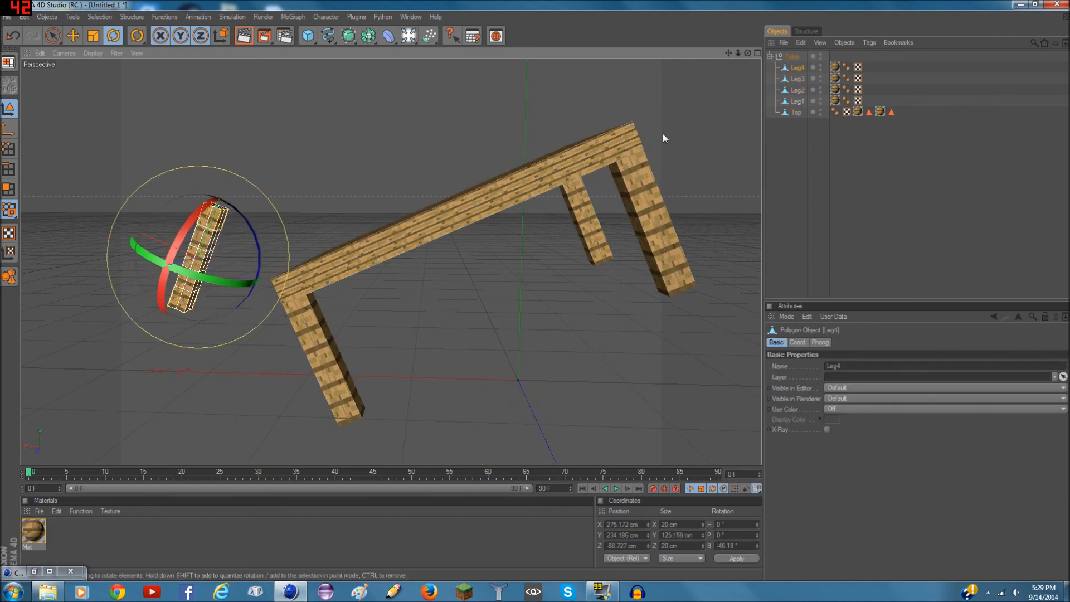
{"action": "mouse_move", "coordinate": [747, 53]}
{"action": "left_mouse_down"}
{"action": "mouse_move", "coordinate": [719, 97]}
{"action": "mouse_move", "coordinate": [746, 54]}
{"action": "left_mouse_up"}
{"action": "scroll", "coordinate": [385, 163], "scroll_direction": "down", "scroll_amount": 6}
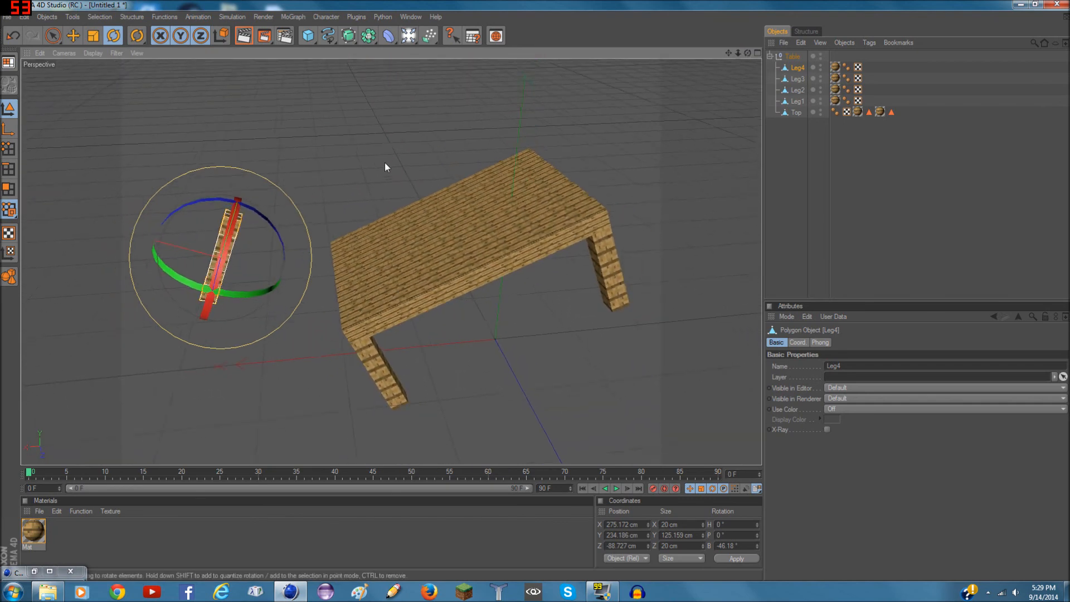
Undo the rotations and moves of Leg4 and the Table group until the table is back in its original assembled form
{"action": "scroll", "coordinate": [386, 162], "scroll_direction": "up", "scroll_amount": 6}
{"action": "scroll", "coordinate": [386, 162], "scroll_direction": "down", "scroll_amount": 2}
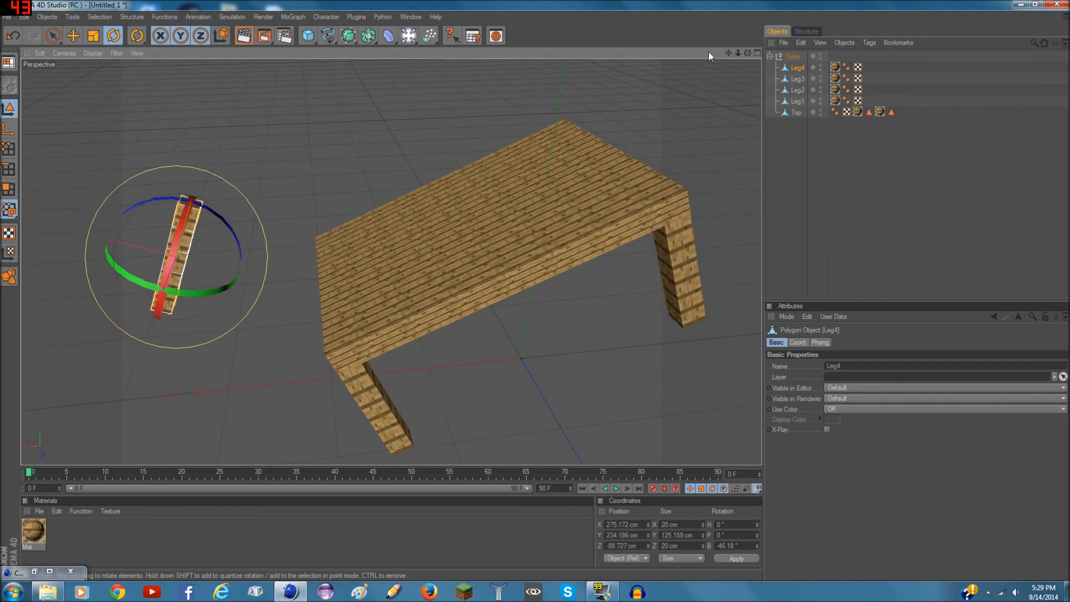
{"action": "left_click_drag", "start_coordinate": [747, 53], "coordinate": [691, 128]}
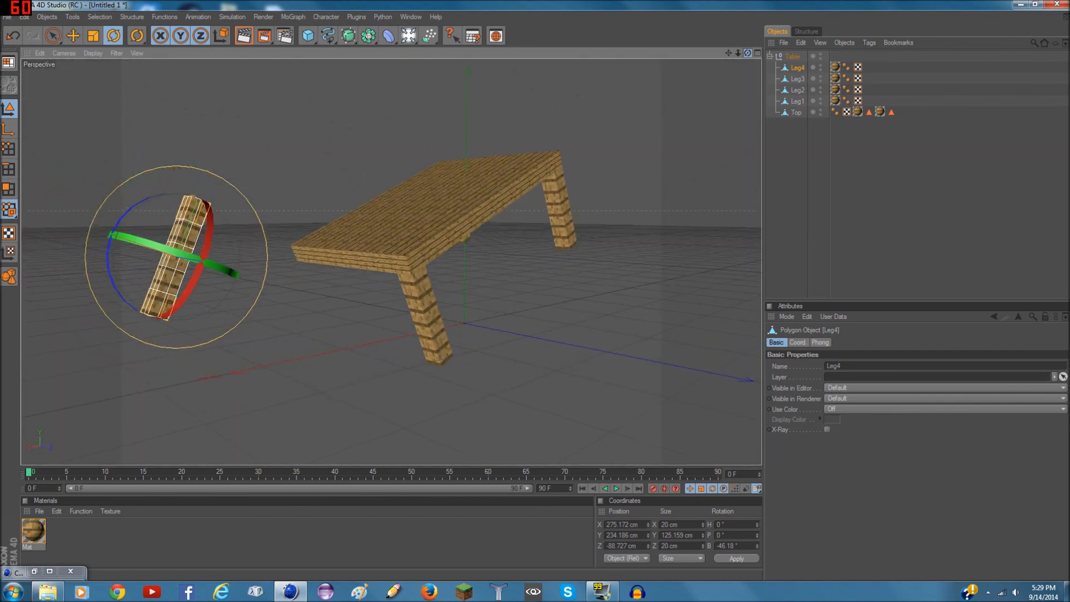
{"action": "left_click", "coordinate": [13, 37]}
{"action": "left_click", "coordinate": [12, 37]}
{"action": "left_click", "coordinate": [13, 37]}
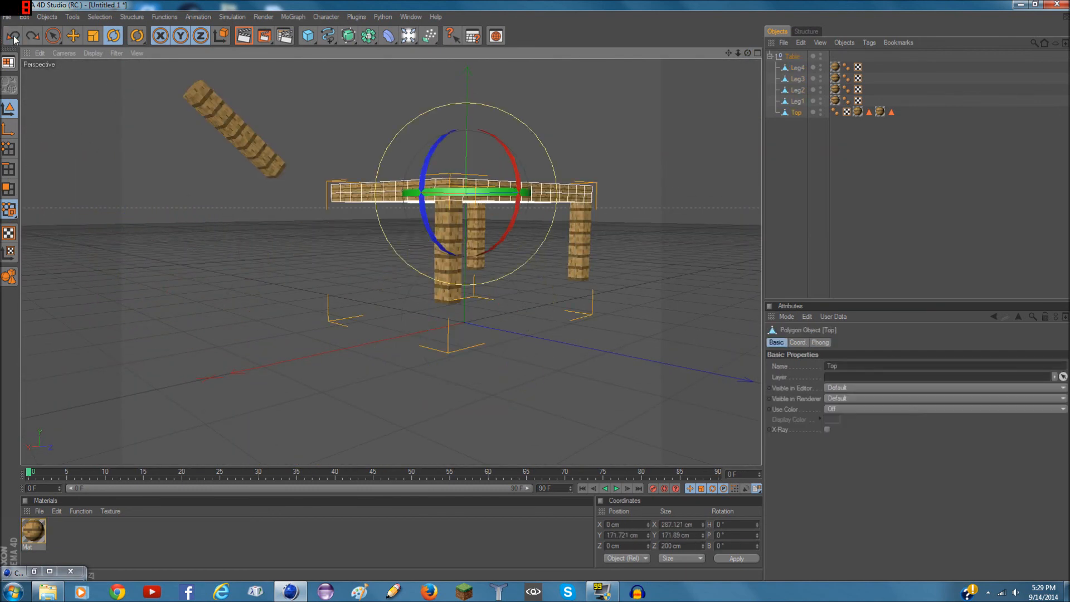
{"action": "left_click", "coordinate": [13, 37]}
{"action": "left_click", "coordinate": [13, 37]}
{"action": "left_click", "coordinate": [13, 37]}
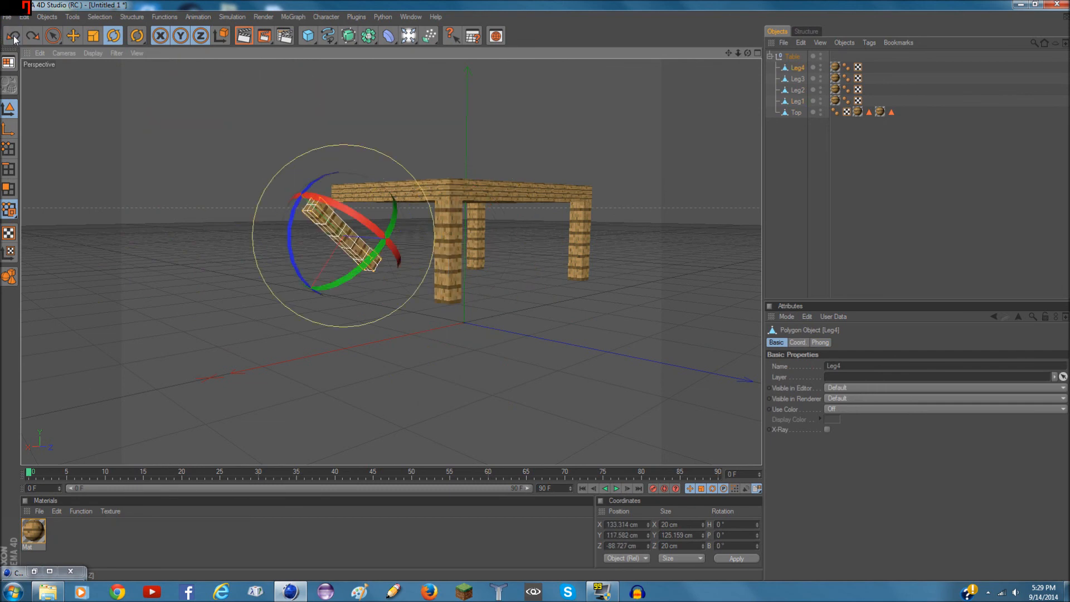
{"action": "left_click", "coordinate": [13, 37]}
Examine the restored table from underneath and from the front, briefly selecting Leg2 and clearing the selection
{"action": "left_click_drag", "start_coordinate": [748, 53], "coordinate": [606, 95]}
{"action": "left_click_drag", "start_coordinate": [716, 64], "coordinate": [564, 199]}
{"action": "left_click", "coordinate": [562, 227]}
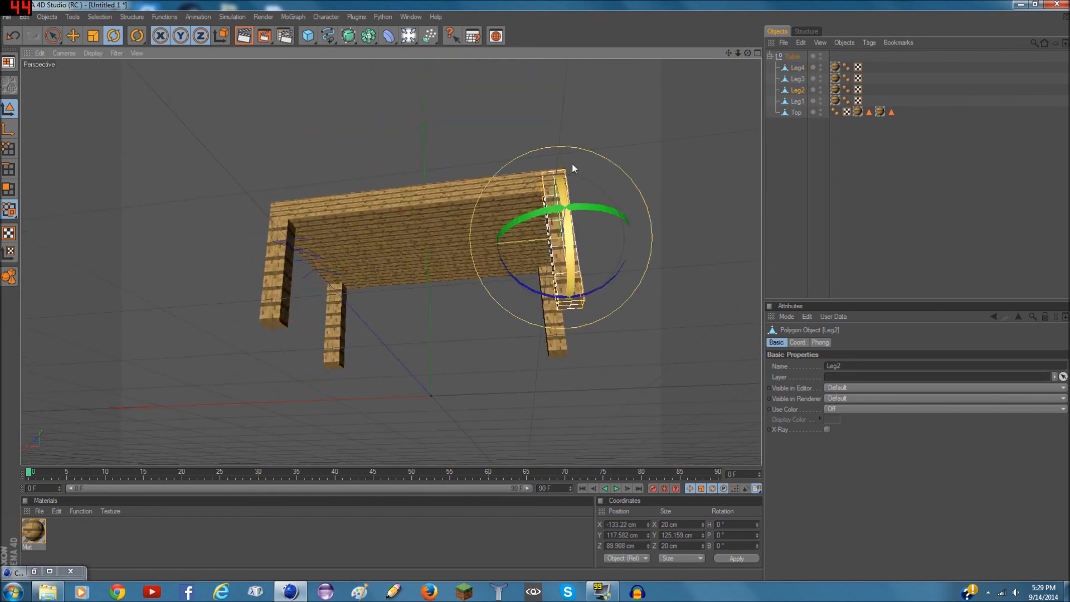
{"action": "left_click", "coordinate": [421, 132]}
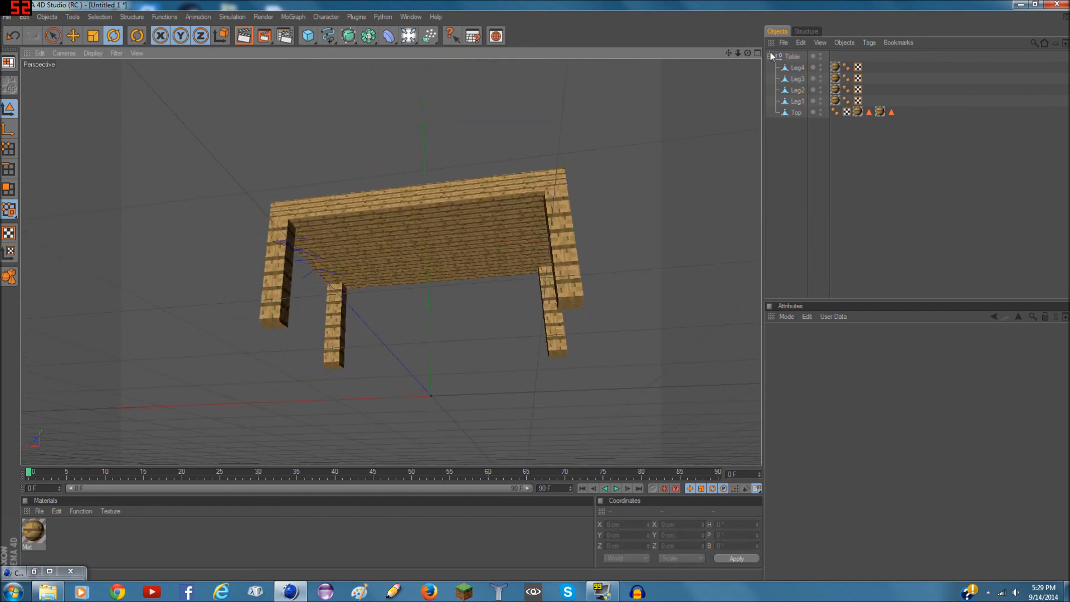
{"action": "left_click_drag", "start_coordinate": [748, 53], "coordinate": [767, 217]}
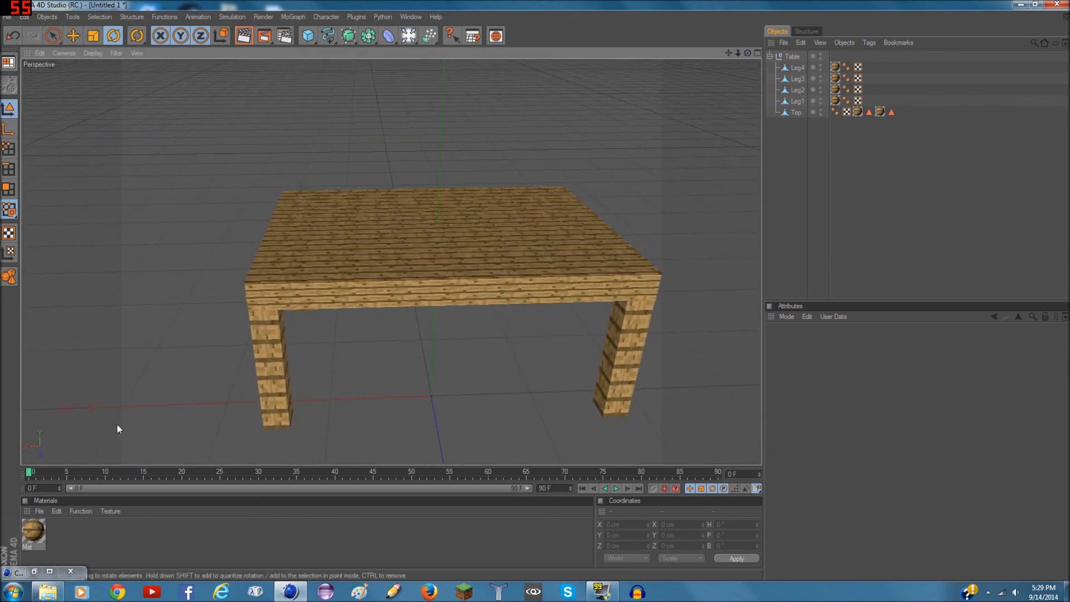
Replace the table material's color texture with wool_colored_red.png from the Desktop and uncover part of the model
{"action": "left_click", "coordinate": [44, 537]}
{"action": "double_click", "coordinate": [45, 536]}
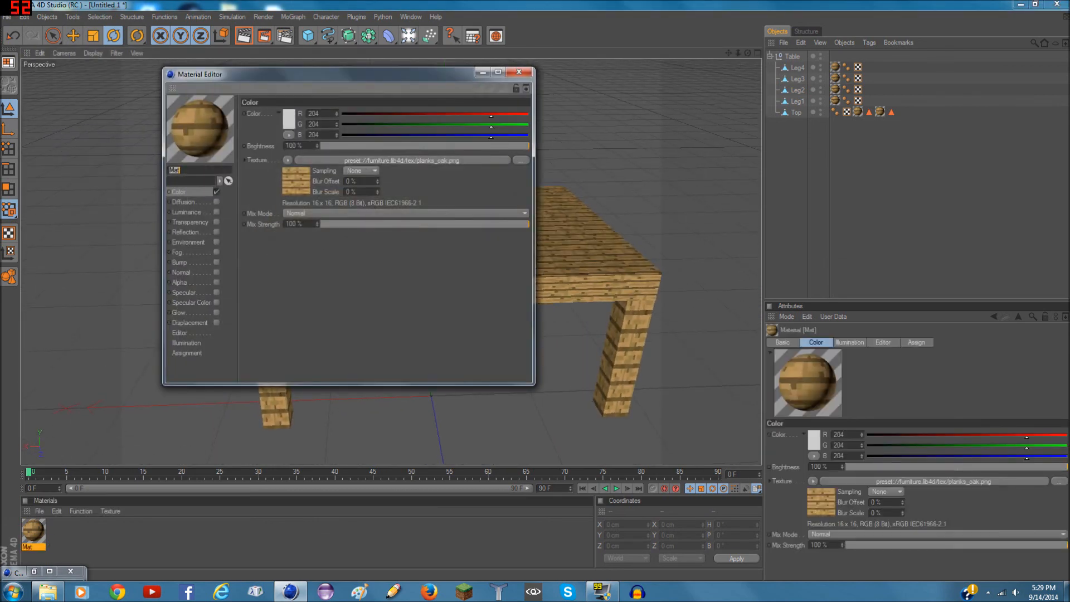
{"action": "left_click", "coordinate": [528, 160]}
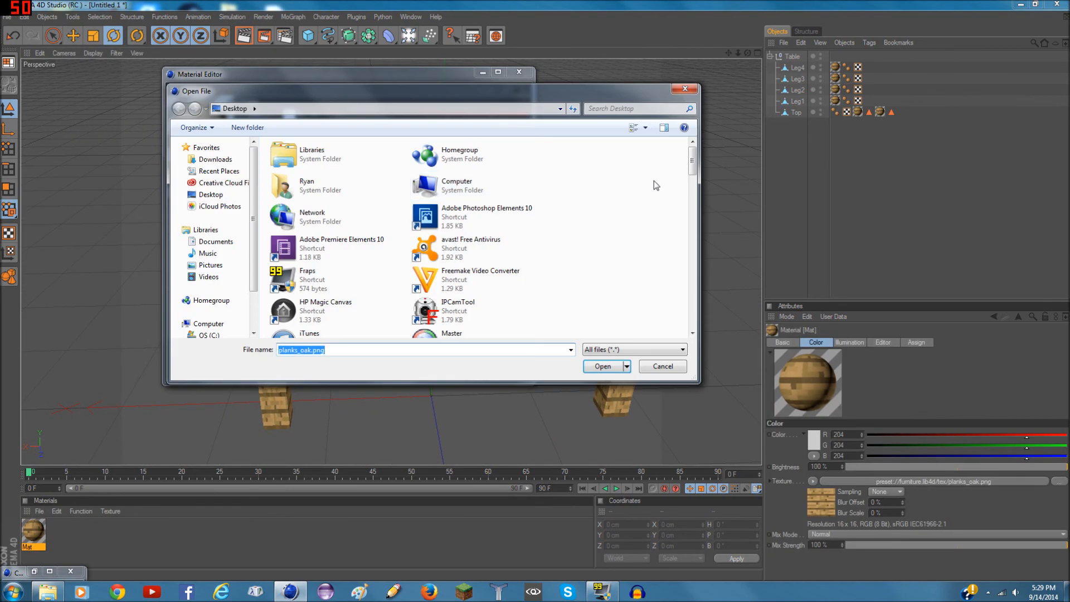
{"action": "left_click_drag", "start_coordinate": [694, 169], "coordinate": [704, 348]}
{"action": "double_click", "coordinate": [479, 330]}
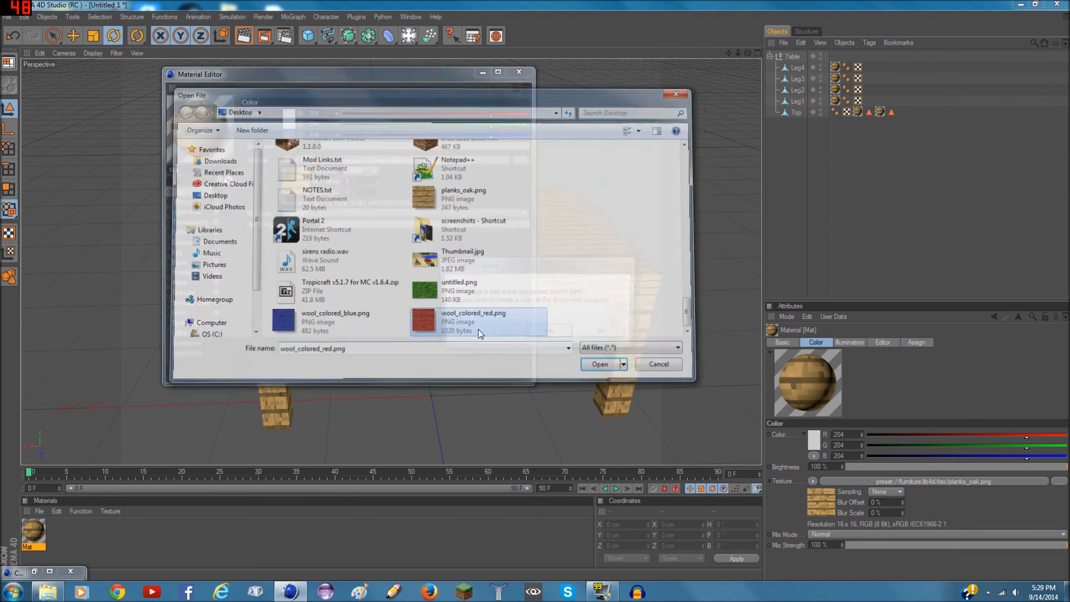
{"action": "left_click", "coordinate": [609, 335]}
{"action": "left_click_drag", "start_coordinate": [399, 80], "coordinate": [526, 165]}
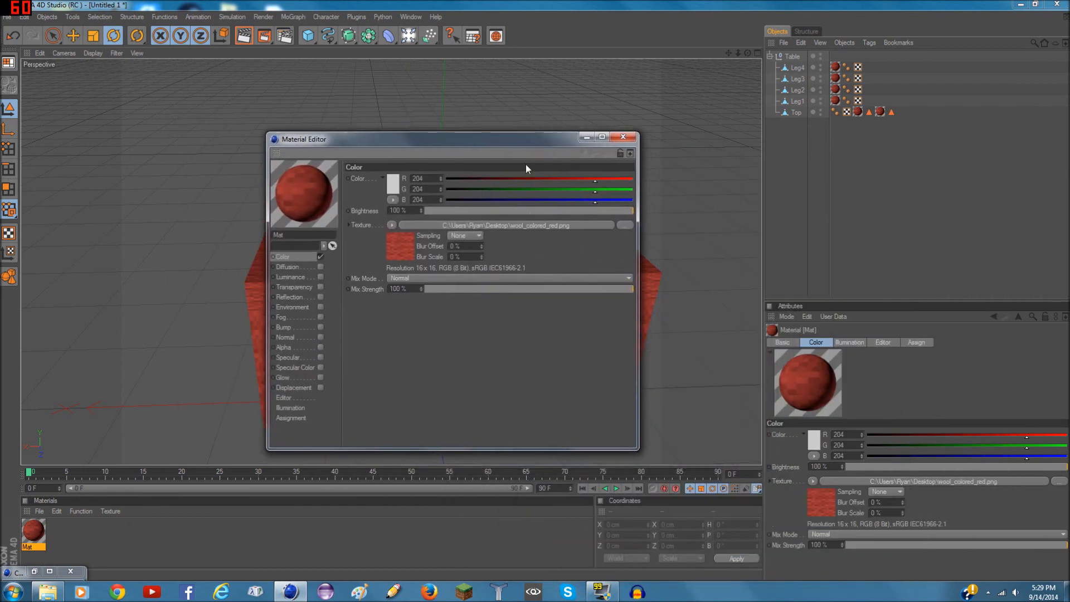
Set the table material's color texture to planks_oak.png from the Desktop and close the Material Editor
{"action": "left_click", "coordinate": [626, 226]}
{"action": "left_click_drag", "start_coordinate": [797, 235], "coordinate": [797, 390]}
{"action": "left_click", "coordinate": [567, 262]}
{"action": "left_click", "coordinate": [703, 428]}
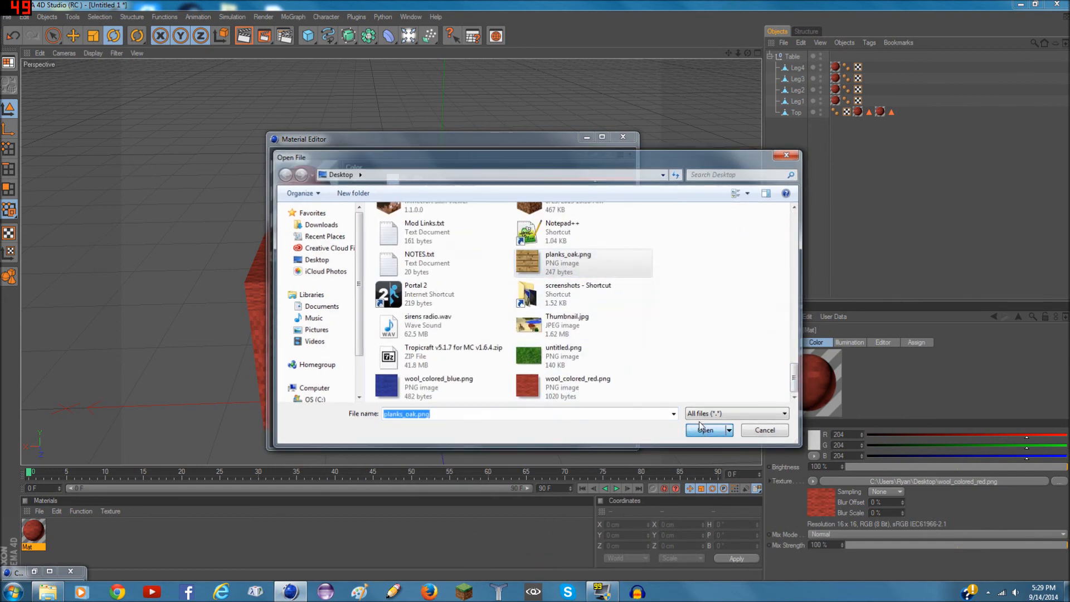
{"action": "left_click", "coordinate": [592, 334]}
{"action": "left_click_drag", "start_coordinate": [515, 139], "coordinate": [694, 205]}
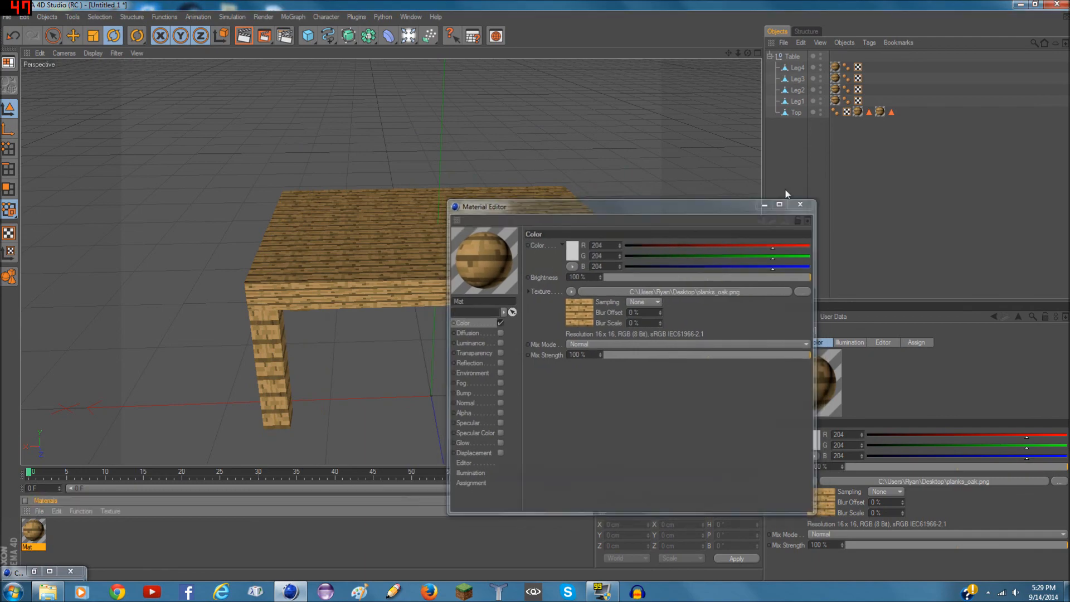
{"action": "left_click", "coordinate": [802, 203]}
{"action": "left_click_drag", "start_coordinate": [748, 52], "coordinate": [697, 82]}
{"action": "scroll", "coordinate": [498, 181], "scroll_direction": "down", "scroll_amount": 10}
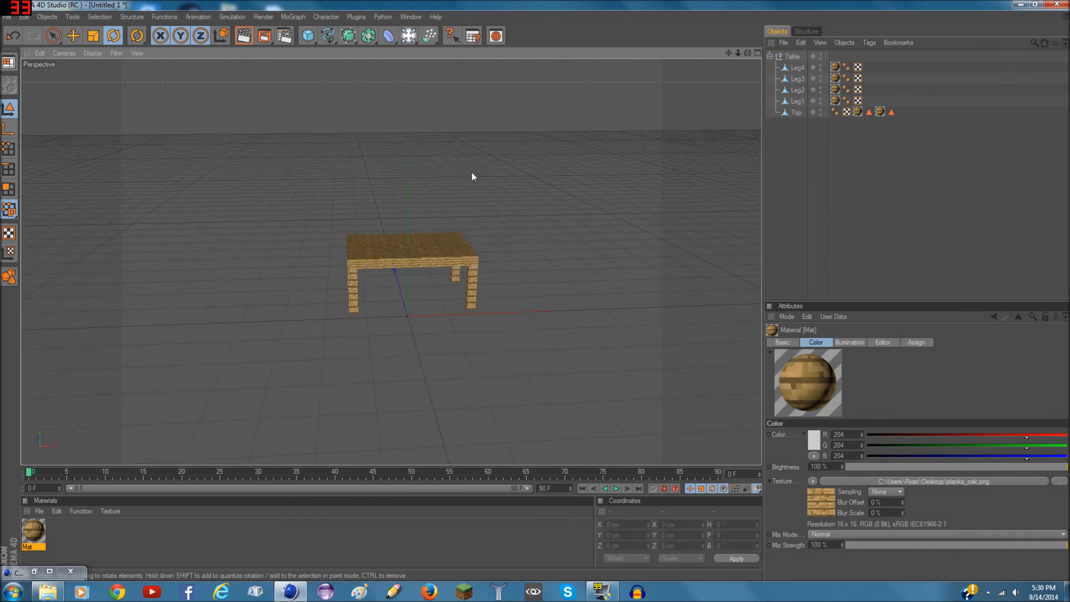